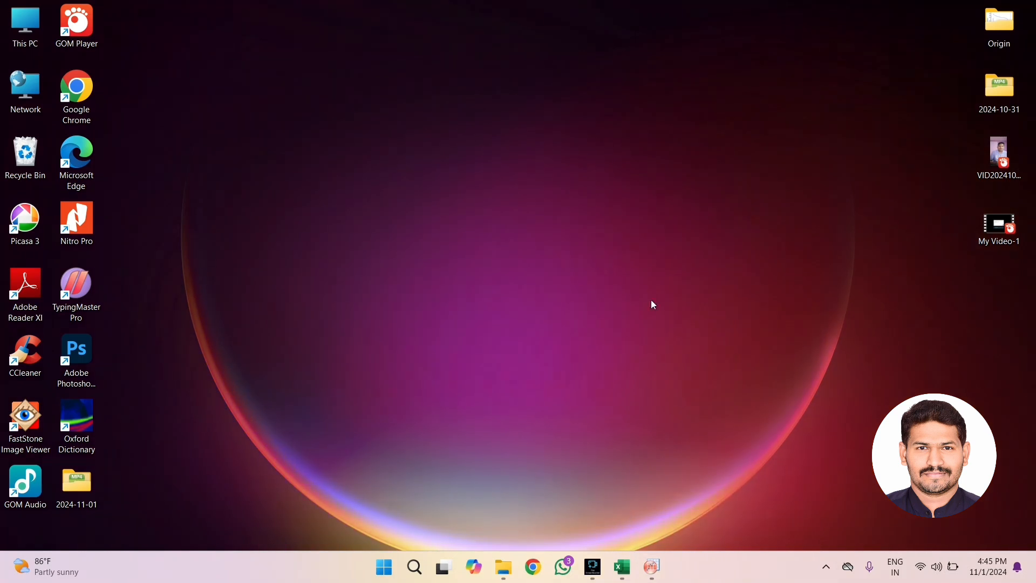
# Copy columns A and B from the Excel workbook and paste them into the empty OriginPro worksheet starting at row 1 of A(X)
pyautogui.click(623, 567)
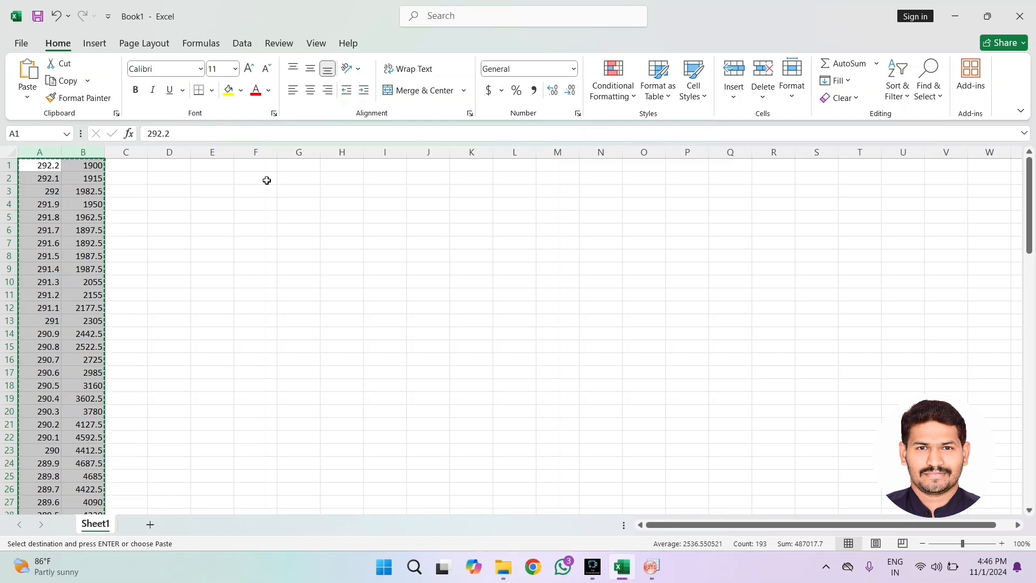
pyautogui.moveTo(44, 153); pyautogui.dragTo(68, 157)
pyautogui.moveTo(651, 567)
pyautogui.click(741, 519)
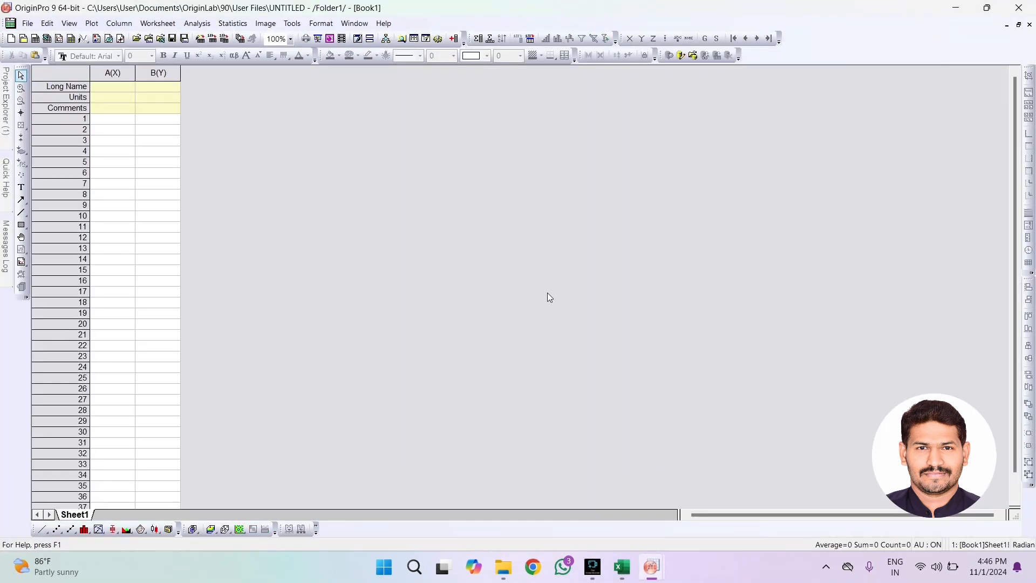
pyautogui.click(110, 122)
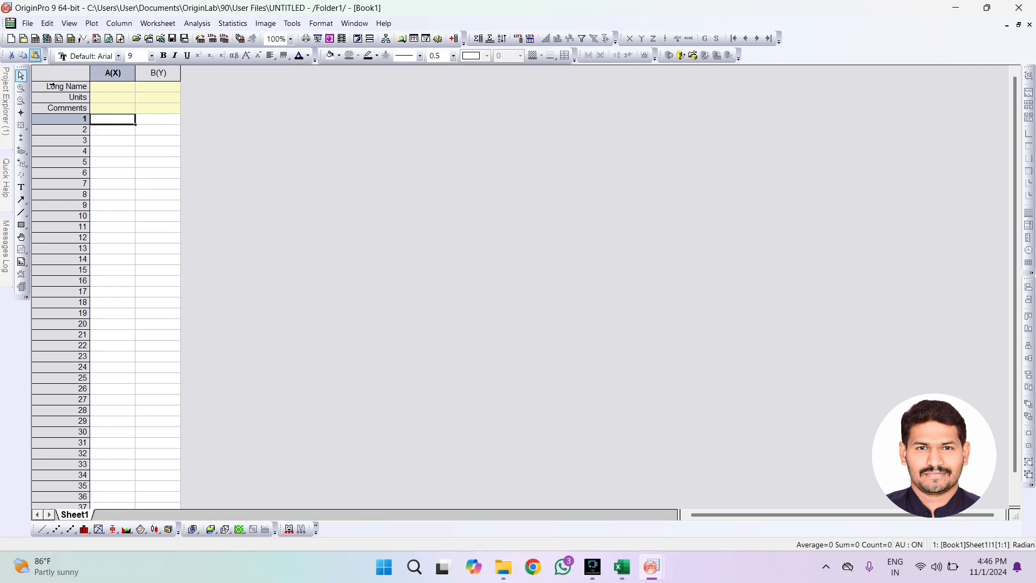
pyautogui.hotkey('ctrl', 'v')
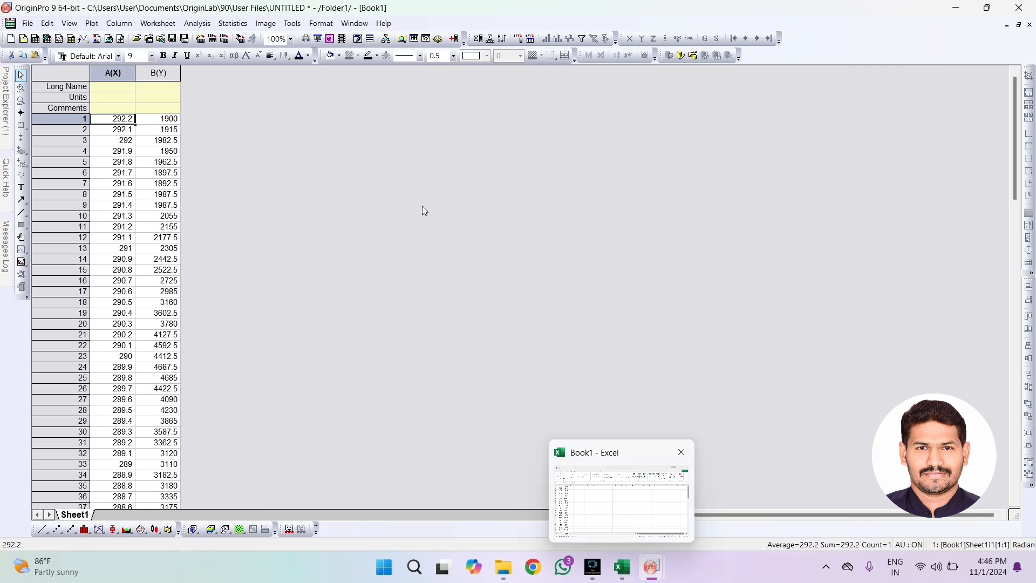
# Plot columns A(X) and B(Y) as a line graph and delete the graph's legend
pyautogui.moveTo(112, 73); pyautogui.dragTo(160, 72)
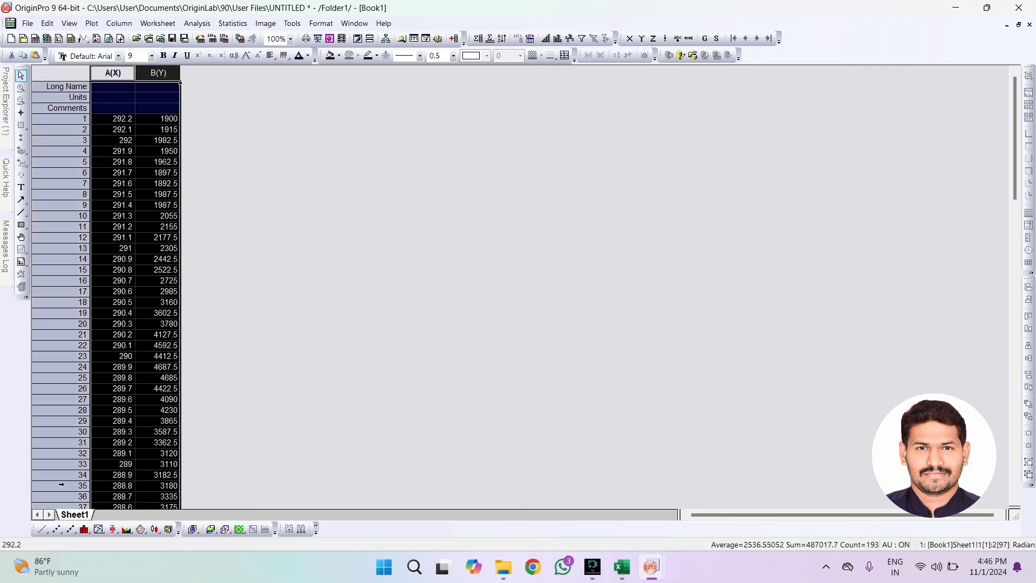
pyautogui.click(46, 532)
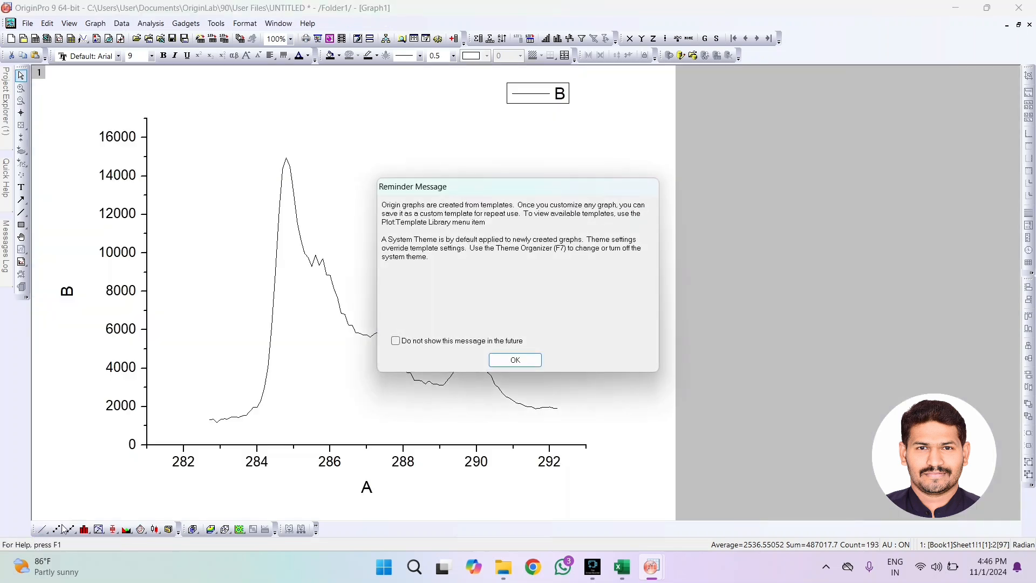
pyautogui.click(515, 360)
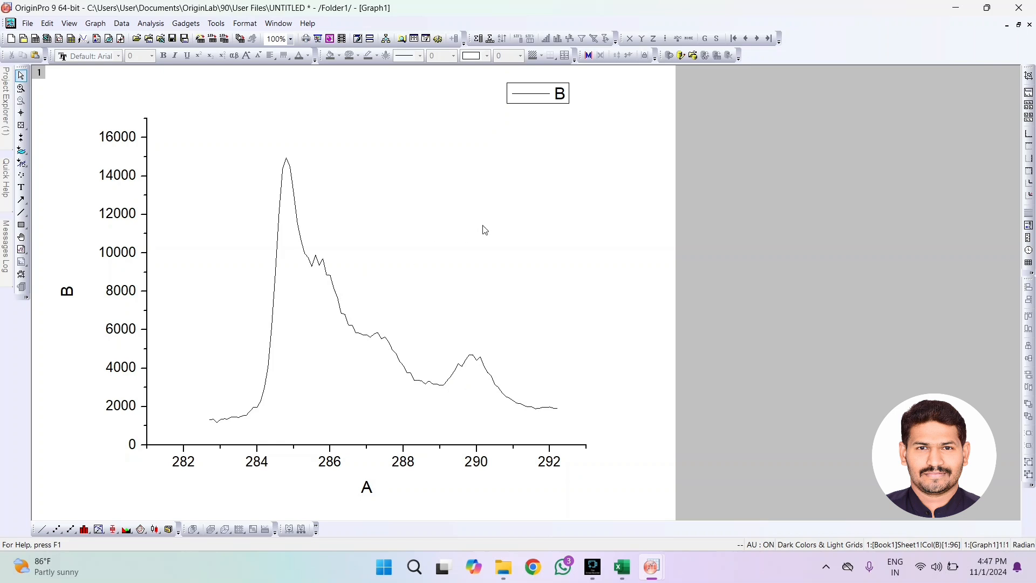
pyautogui.click(561, 93)
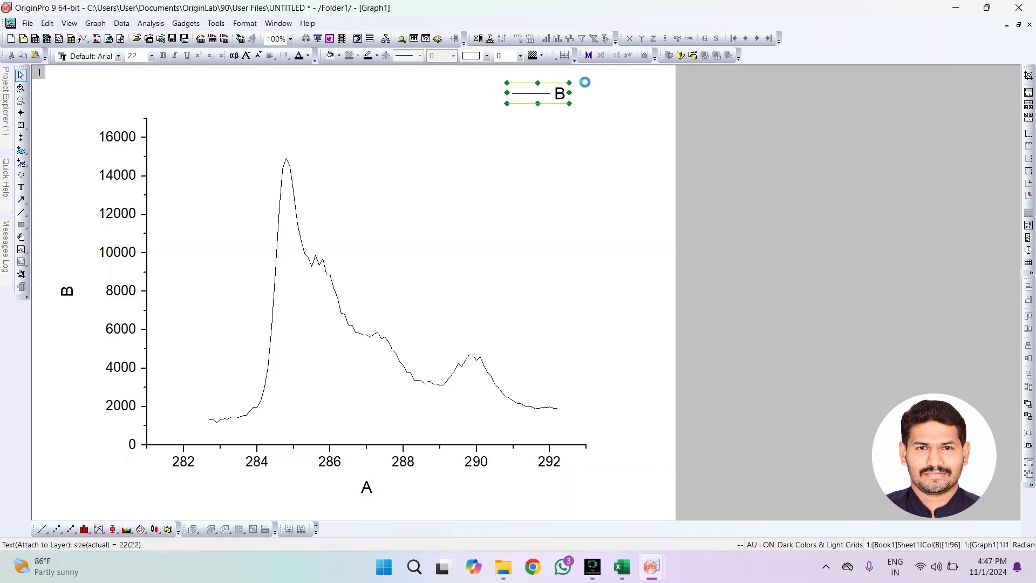
pyautogui.press('Delete')
# Smooth the plotted curve with the Savitzky-Golay method using 10 points of window
pyautogui.click(336, 291)
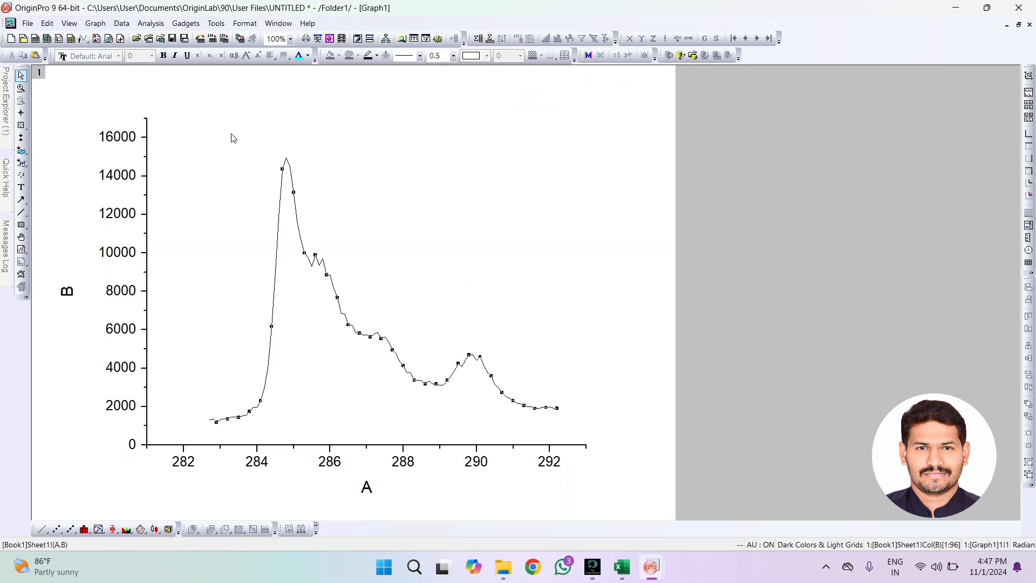
pyautogui.click(162, 27)
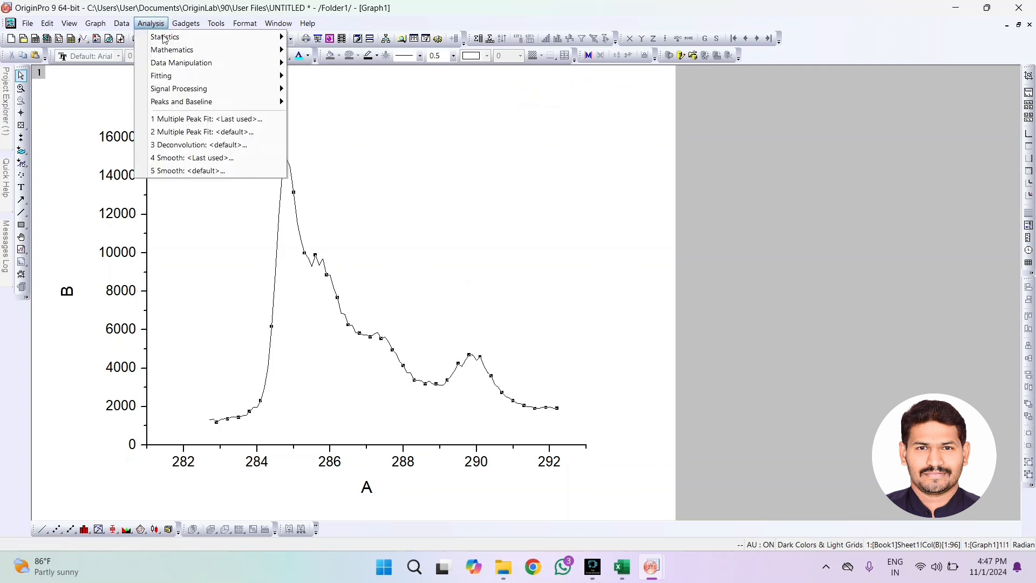
pyautogui.moveTo(164, 79)
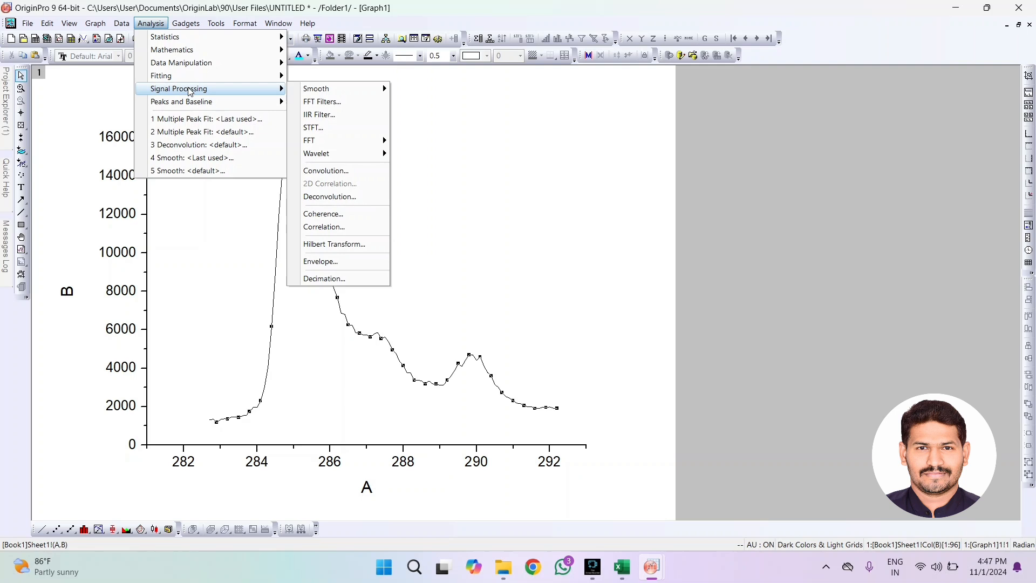
pyautogui.moveTo(323, 90)
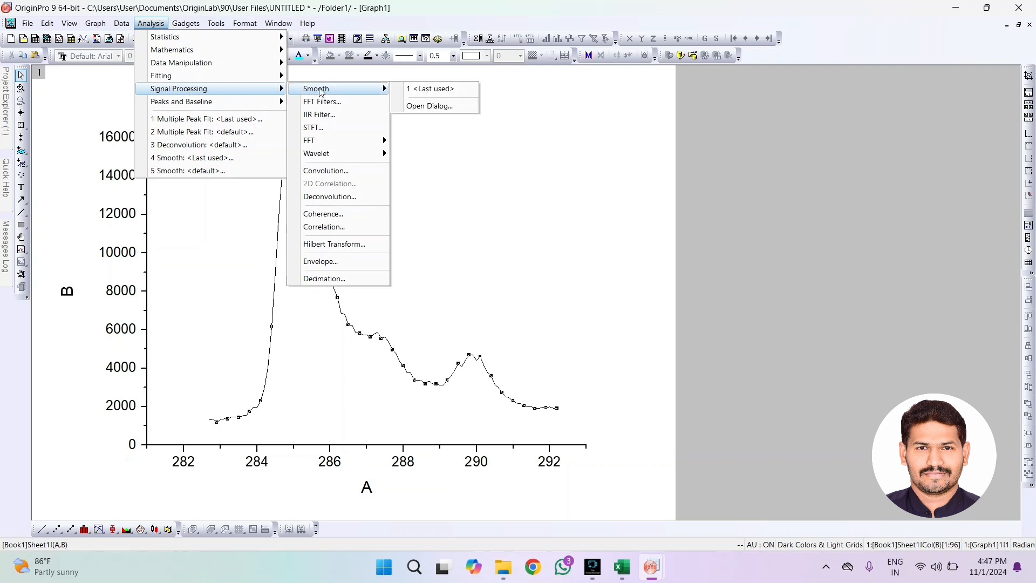
pyautogui.click(433, 107)
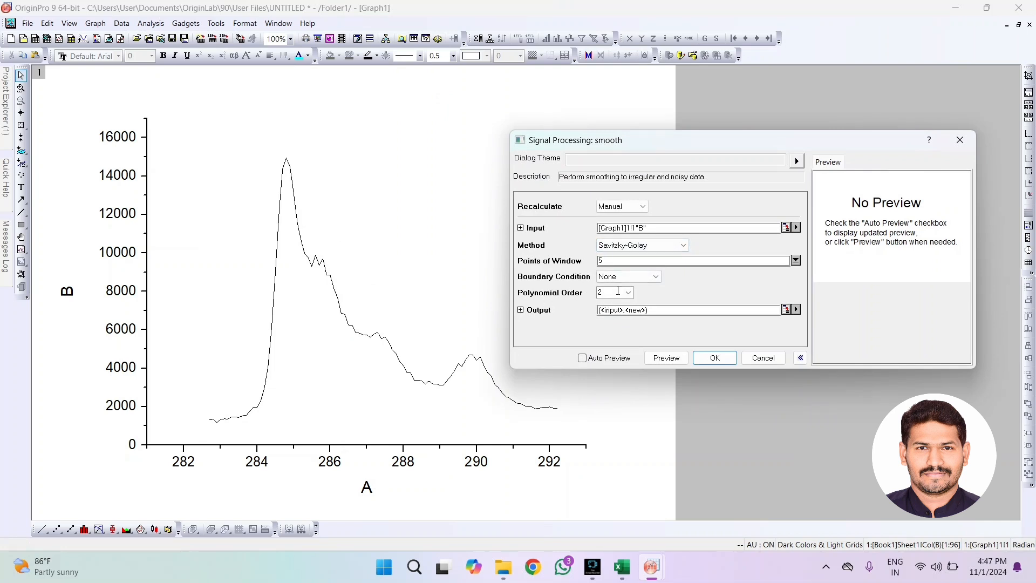
pyautogui.click(587, 262)
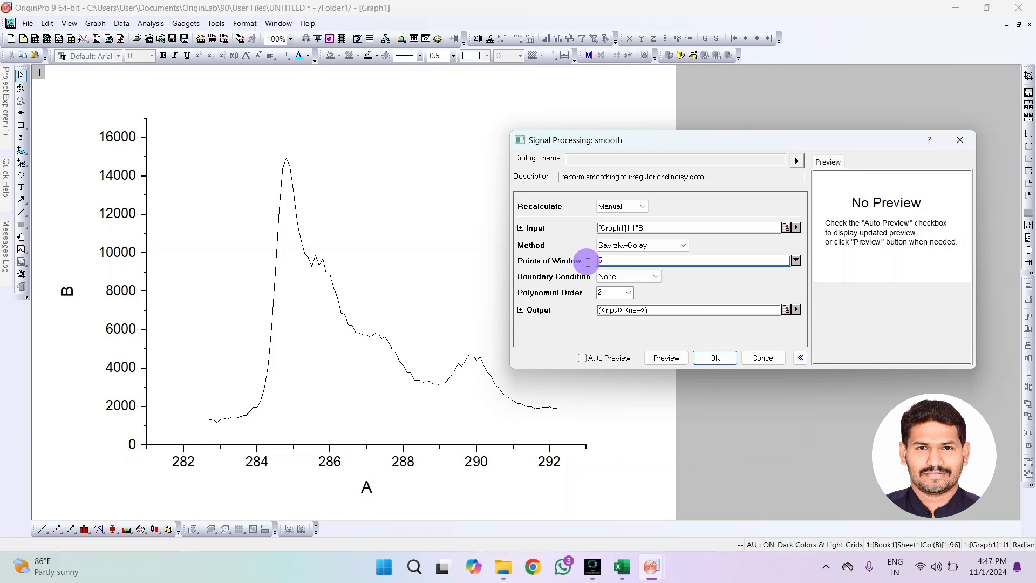
pyautogui.press('Delete')
pyautogui.write('10')
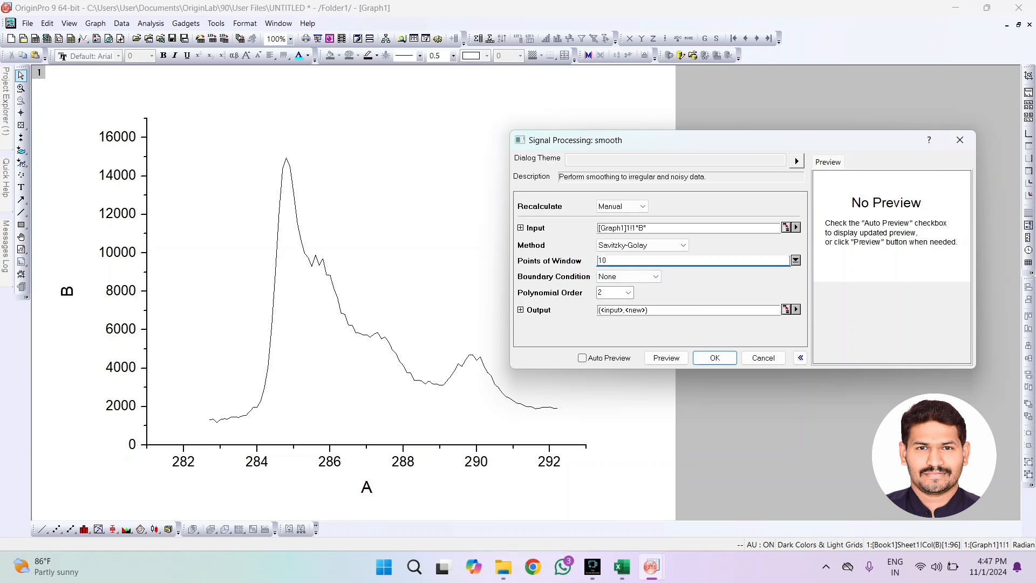
pyautogui.click(723, 358)
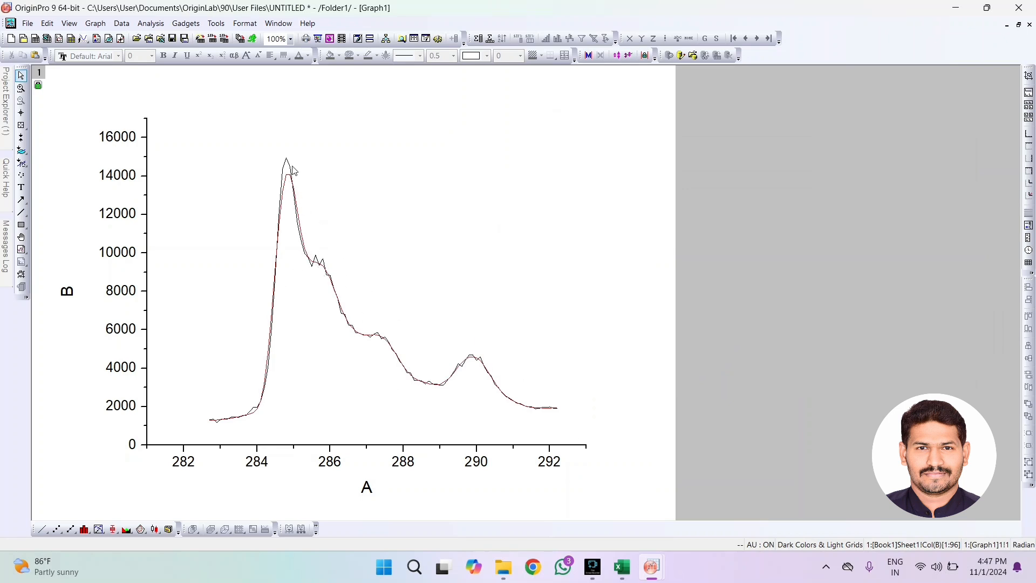
# Hide the original B(Y) curve in the plot details so only the Smoothed Y1 curve is shown
pyautogui.click(296, 210)
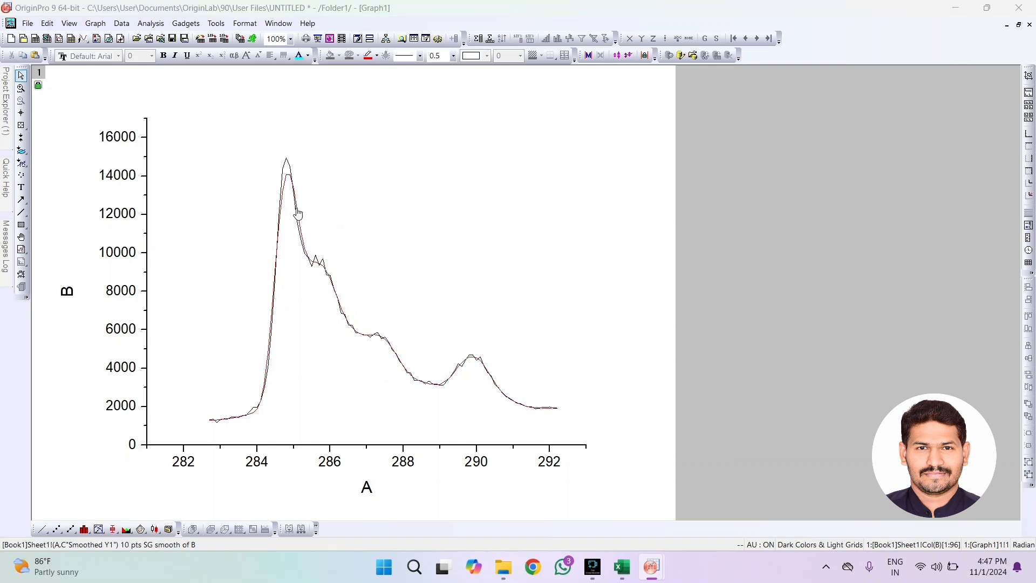
pyautogui.doubleClick(298, 214)
pyautogui.moveTo(509, 167); pyautogui.dragTo(766, 116)
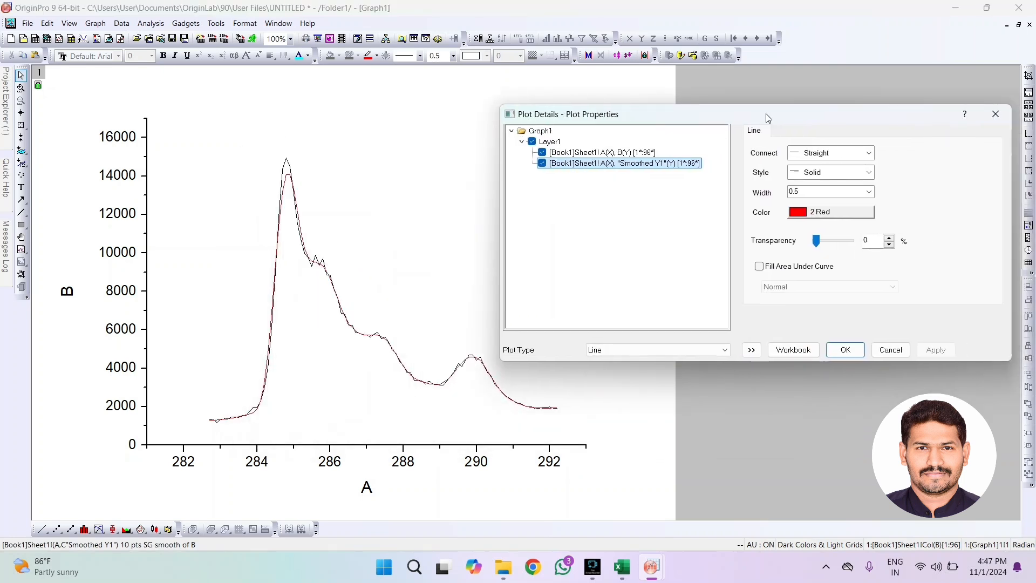
pyautogui.click(542, 152)
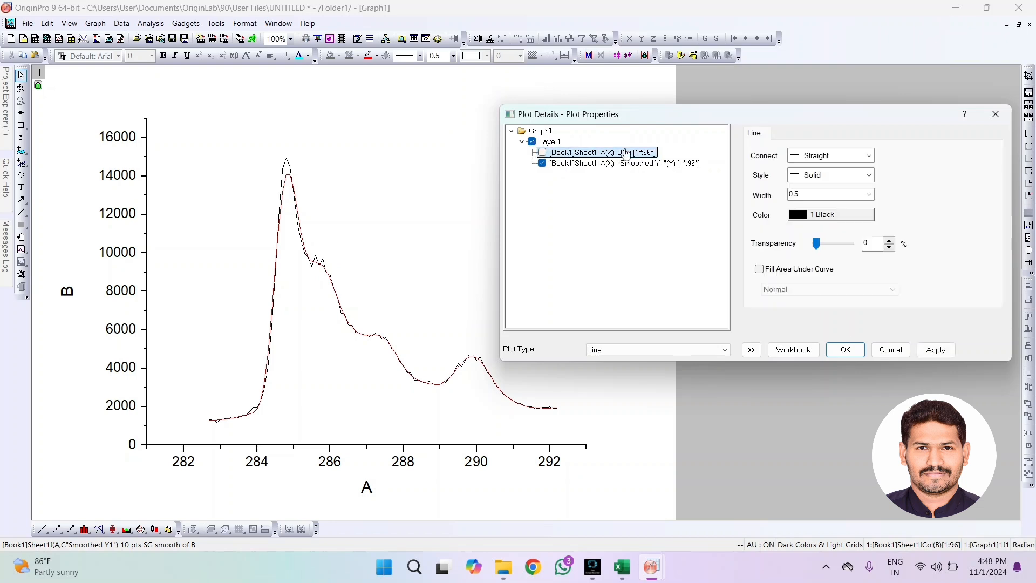
pyautogui.click(936, 349)
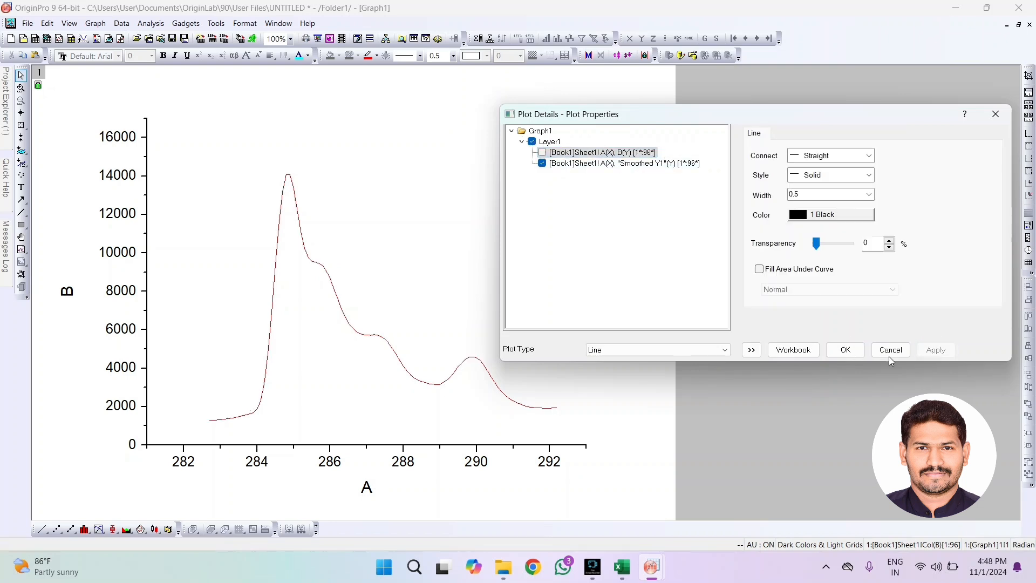
pyautogui.click(845, 351)
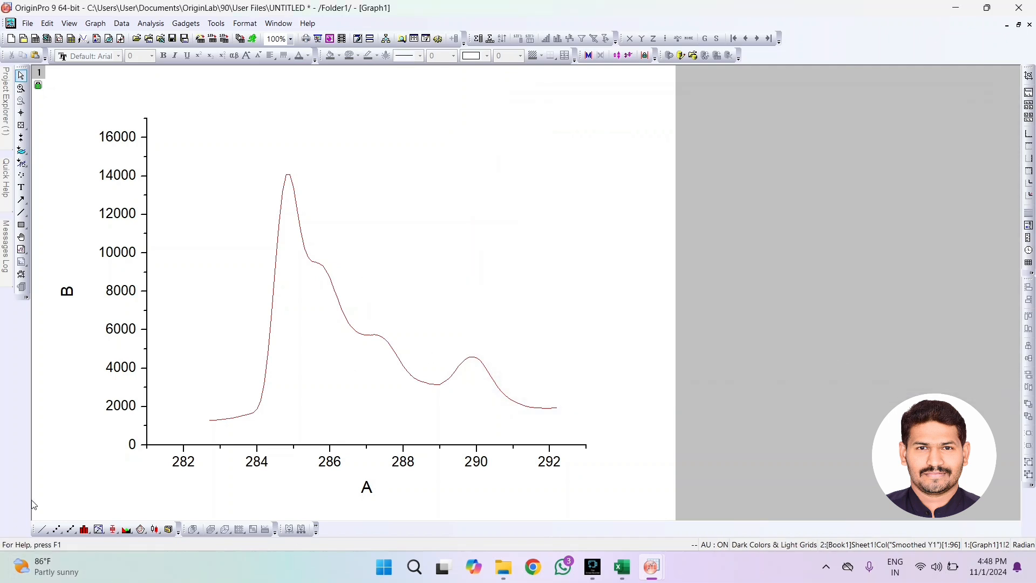
# Set the line connection of the Smoothed Y1 curve to Bezier
pyautogui.doubleClick(357, 332)
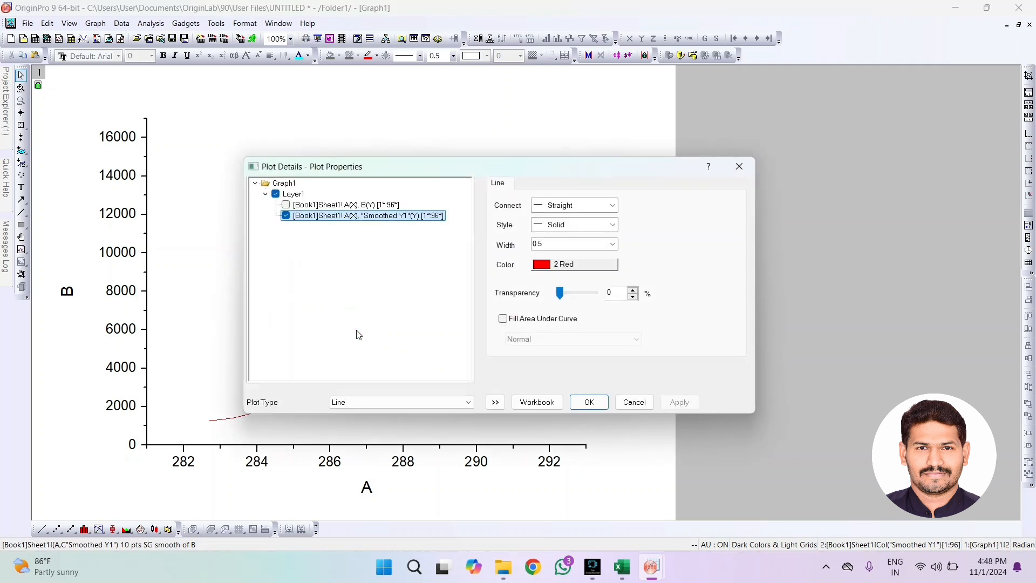
pyautogui.moveTo(394, 168); pyautogui.dragTo(684, 140)
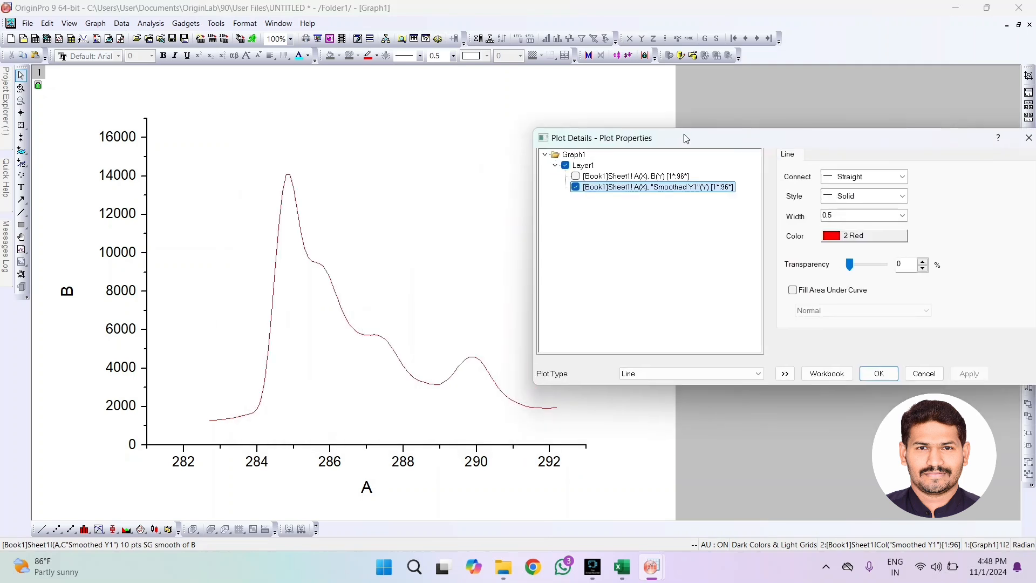
pyautogui.click(859, 183)
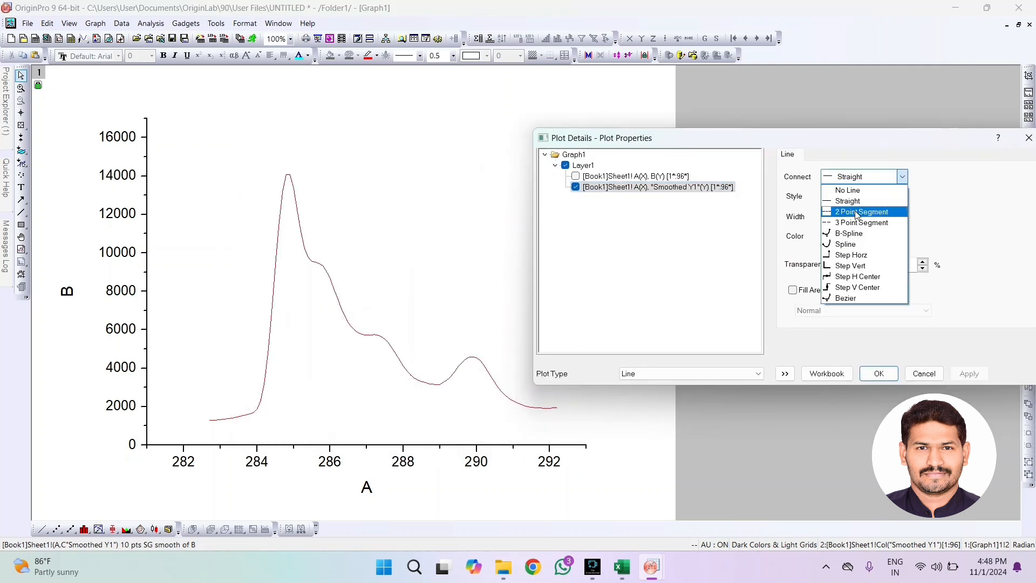
pyautogui.click(856, 298)
pyautogui.click(970, 371)
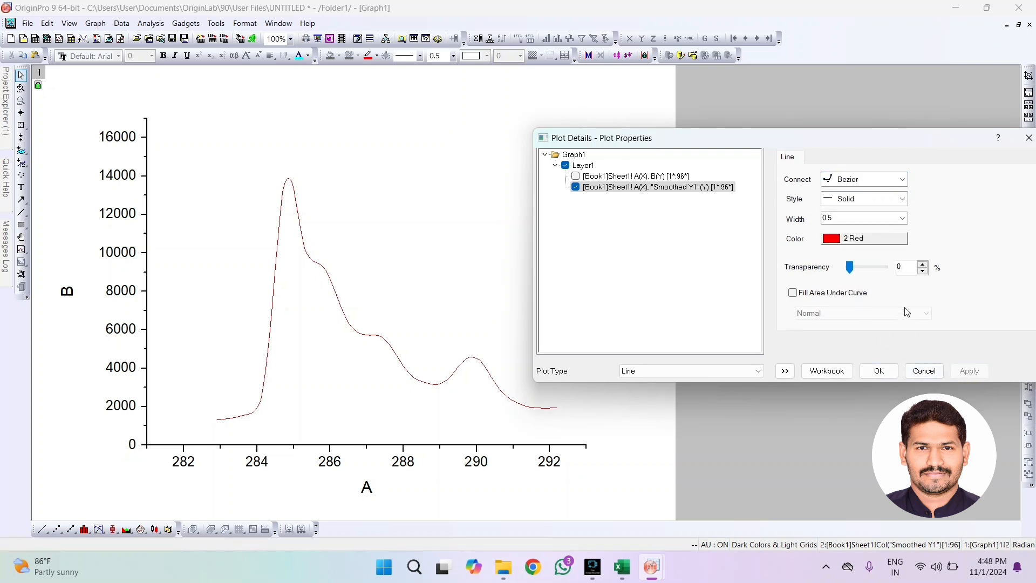
# Set the smoothed curve's line width to 4 and its color to 14 Royal
pyautogui.click(903, 218)
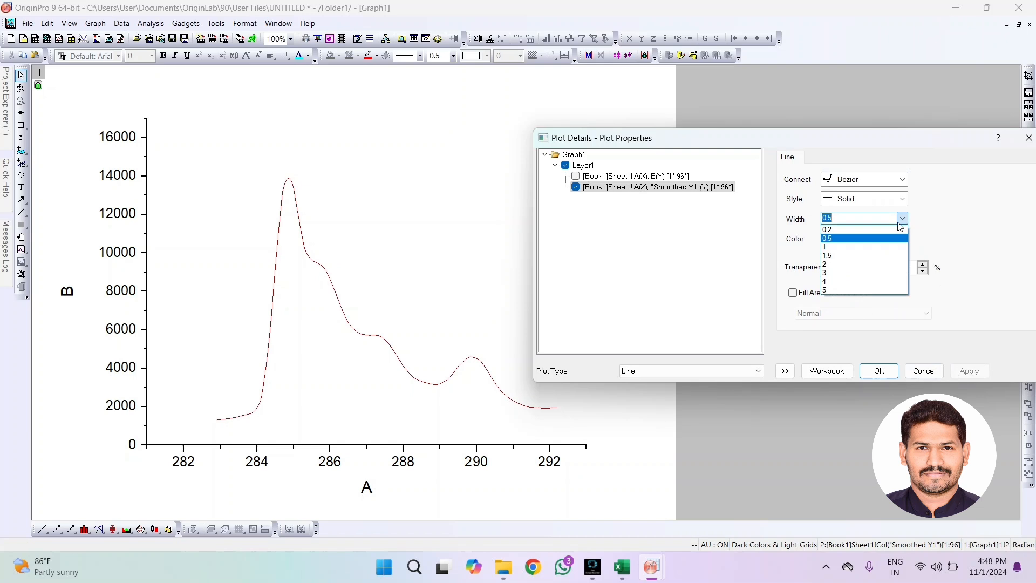
pyautogui.click(852, 278)
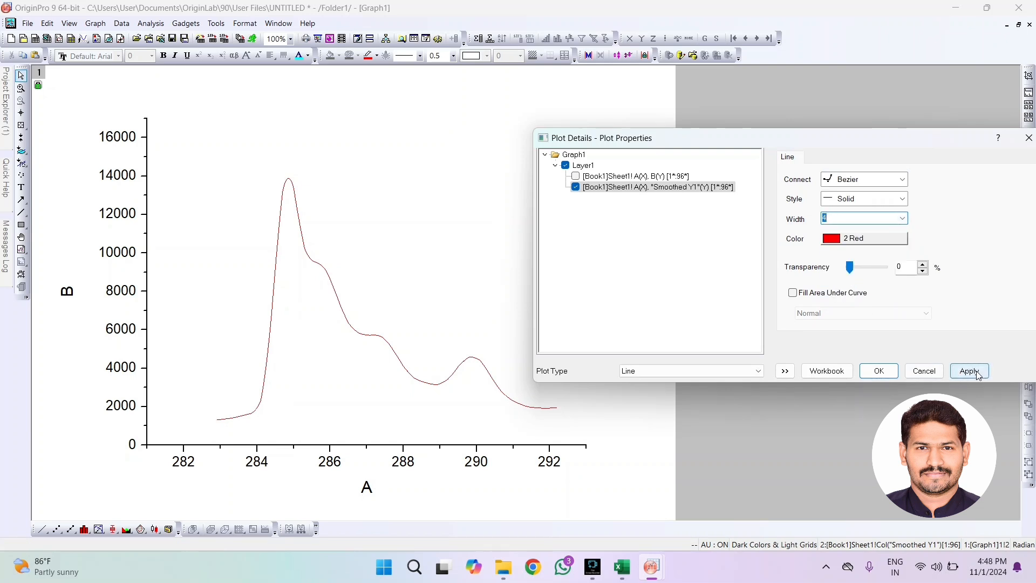
pyautogui.click(971, 372)
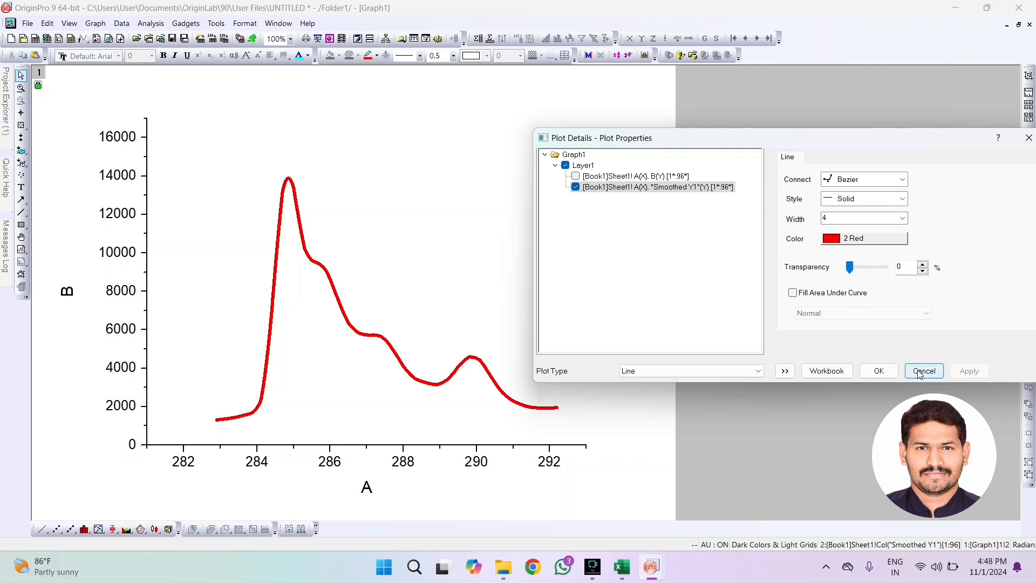
pyautogui.click(858, 238)
pyautogui.moveTo(874, 253)
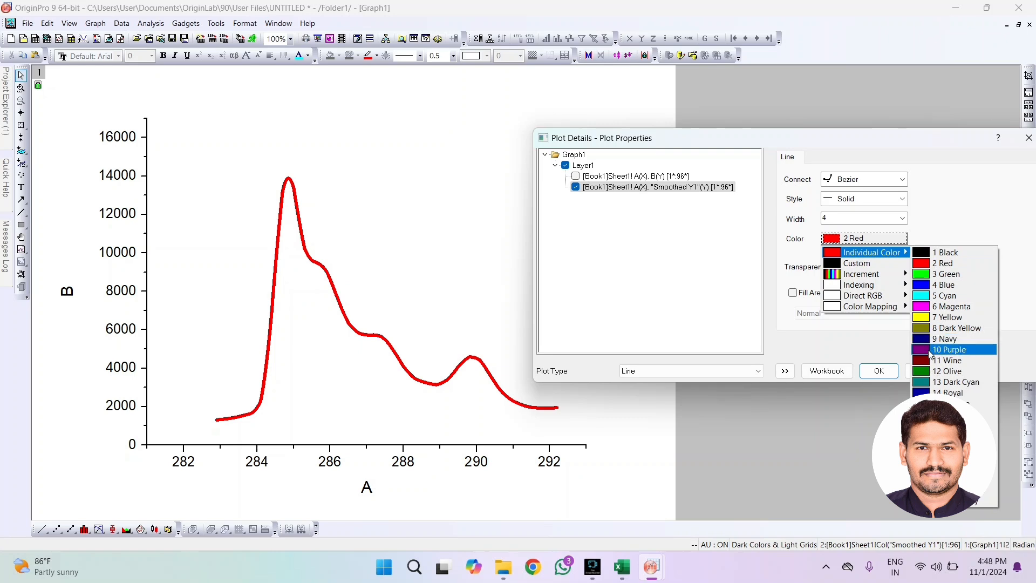
pyautogui.click(953, 393)
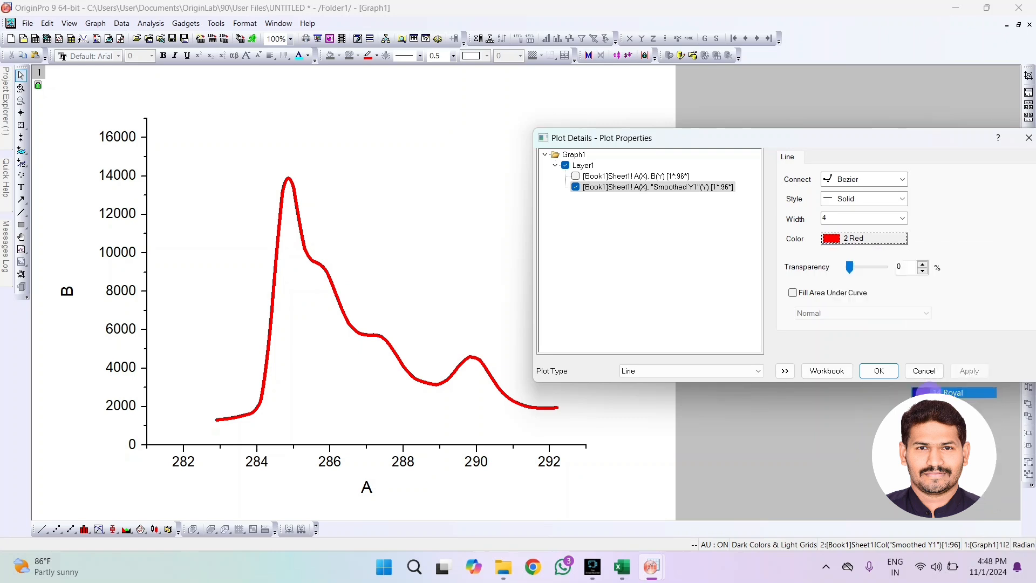
pyautogui.click(961, 371)
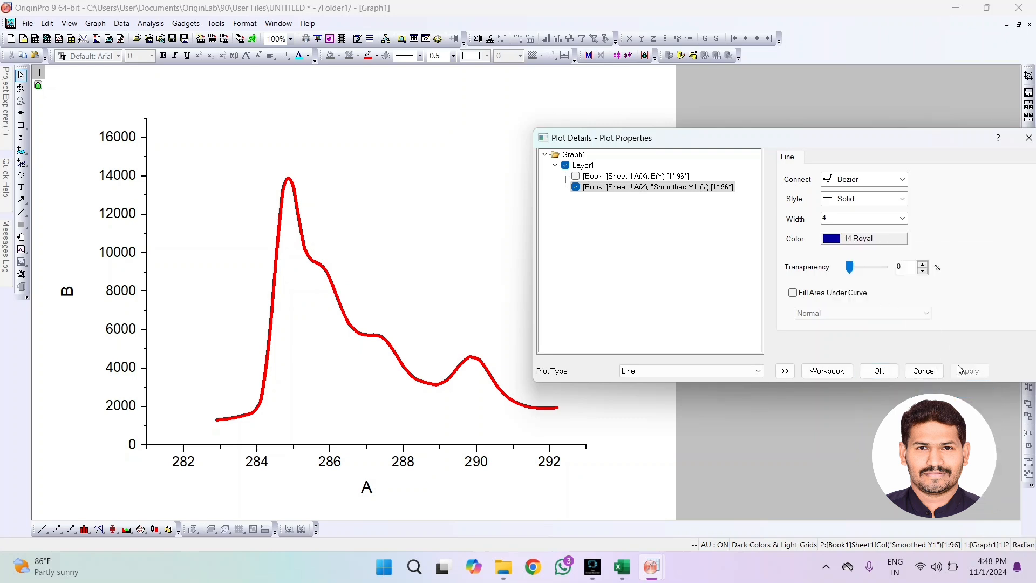
pyautogui.click(879, 372)
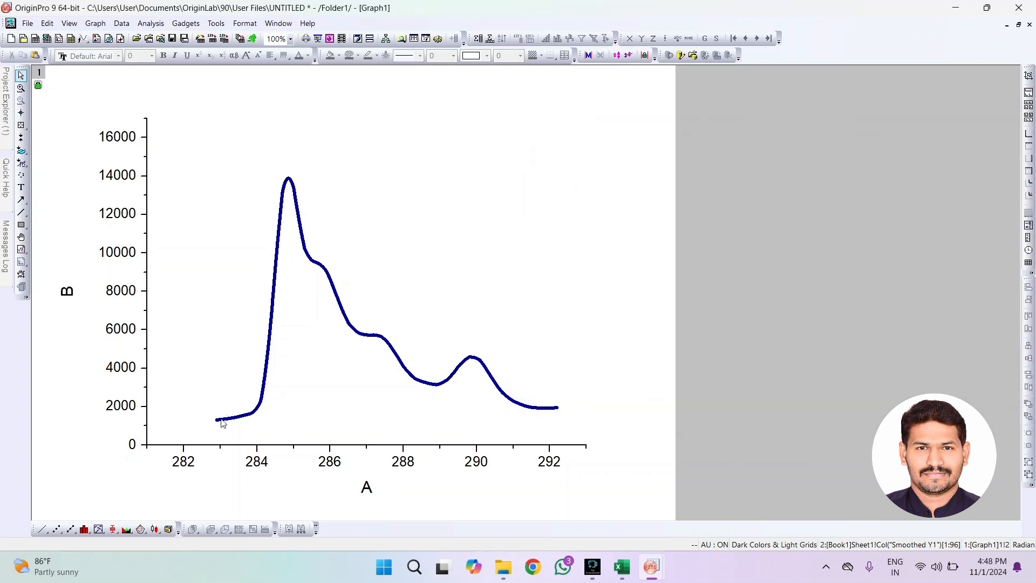
# Set the horizontal axis scale to run from 283 to 292
pyautogui.click(186, 462)
pyautogui.doubleClick(187, 463)
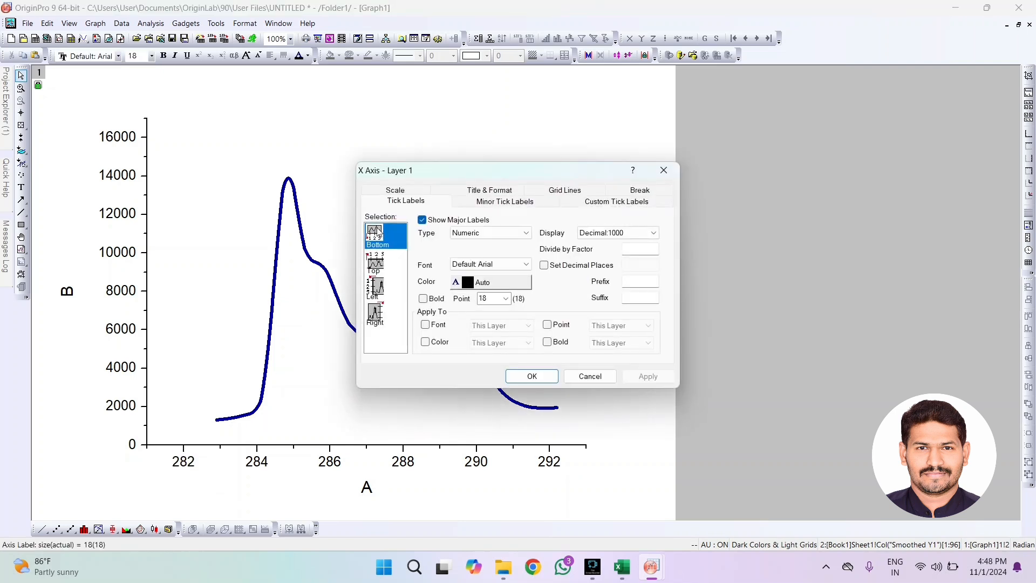
pyautogui.click(397, 191)
pyautogui.moveTo(424, 169); pyautogui.dragTo(638, 115)
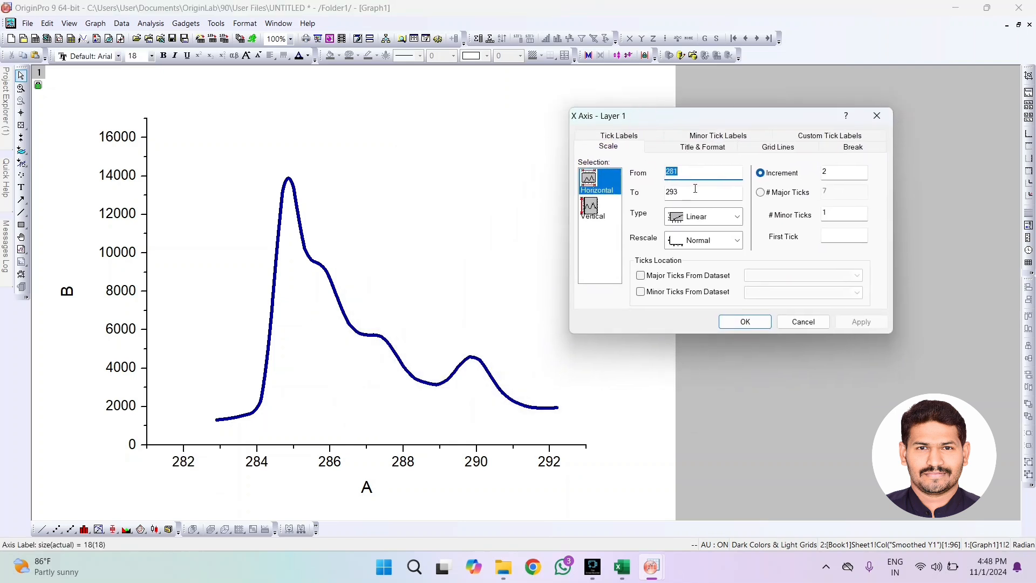
pyautogui.click(698, 175)
pyautogui.moveTo(695, 174); pyautogui.dragTo(676, 172)
pyautogui.write('3')
pyautogui.click(689, 199)
pyautogui.write('2')
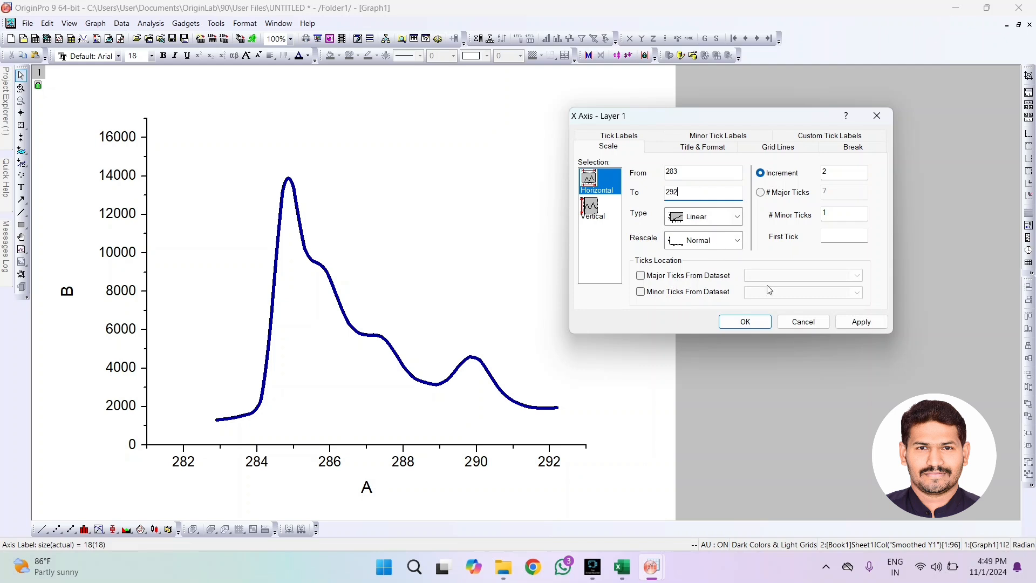
pyautogui.click(853, 323)
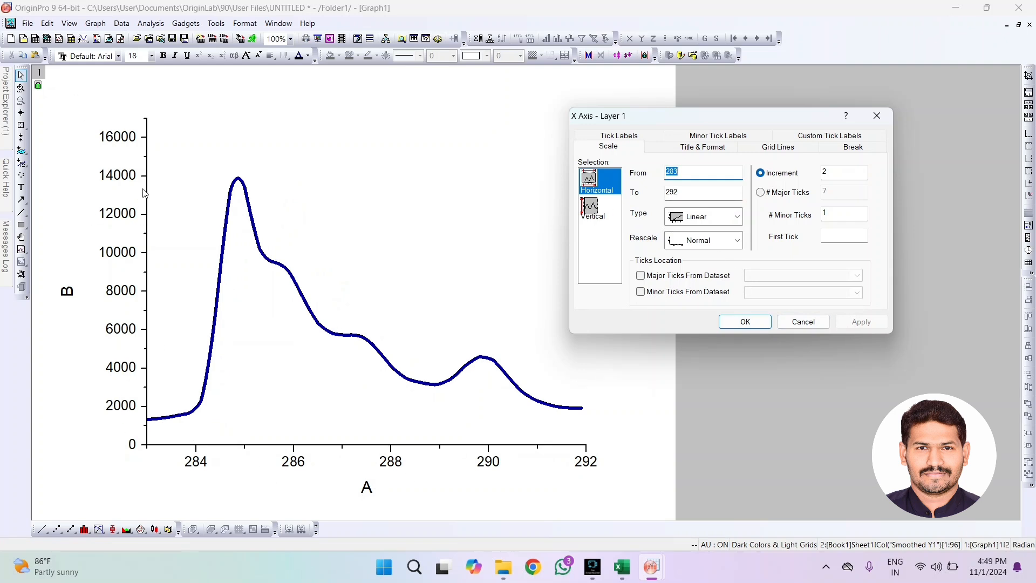
# Try starting the vertical axis scale at 100, 1000 and 1050
pyautogui.click(595, 212)
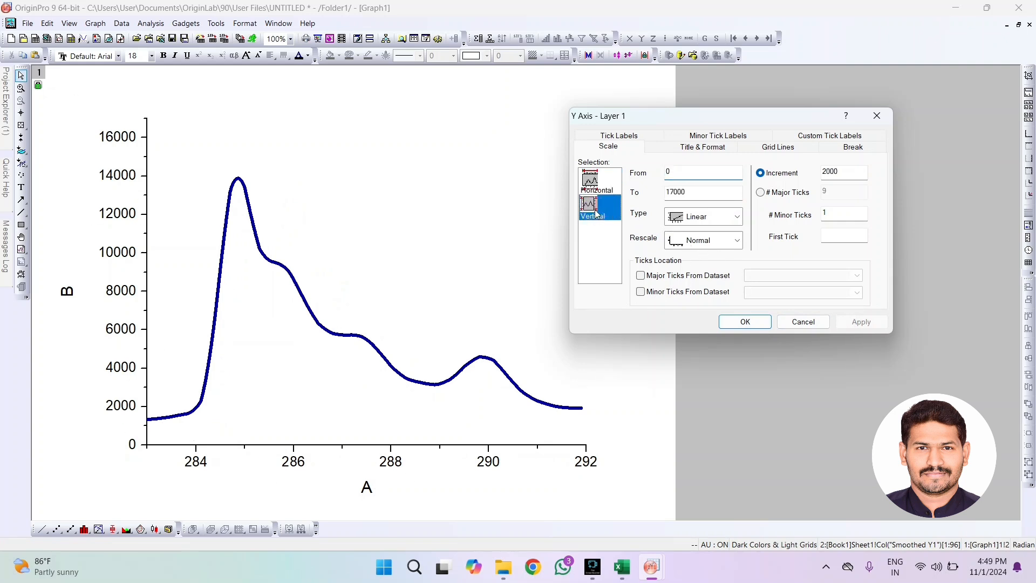
pyautogui.doubleClick(673, 176)
pyautogui.click(851, 322)
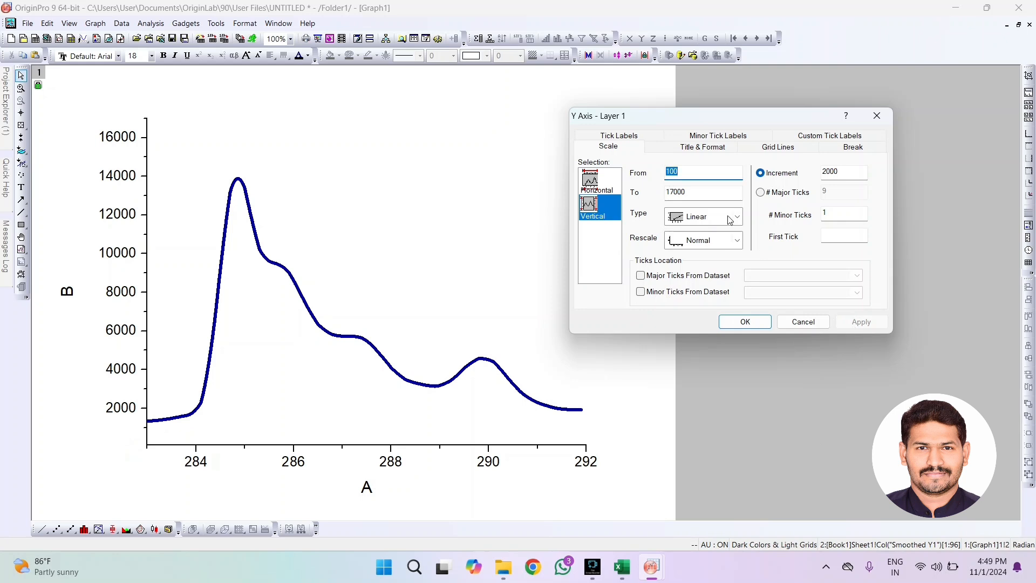
pyautogui.write('1000')
pyautogui.click(862, 323)
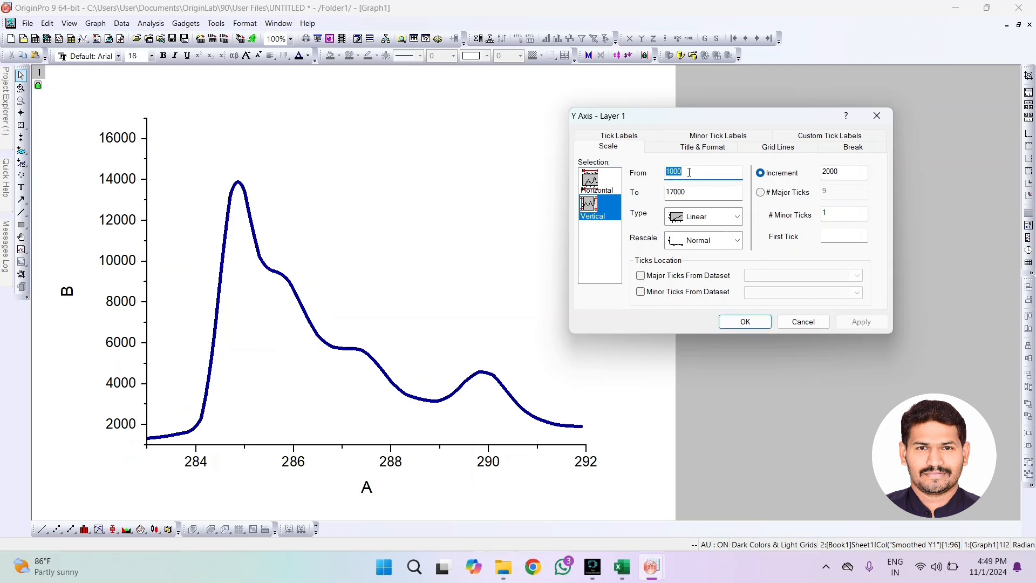
pyautogui.moveTo(689, 172); pyautogui.dragTo(674, 173)
pyautogui.write('50')
pyautogui.click(872, 323)
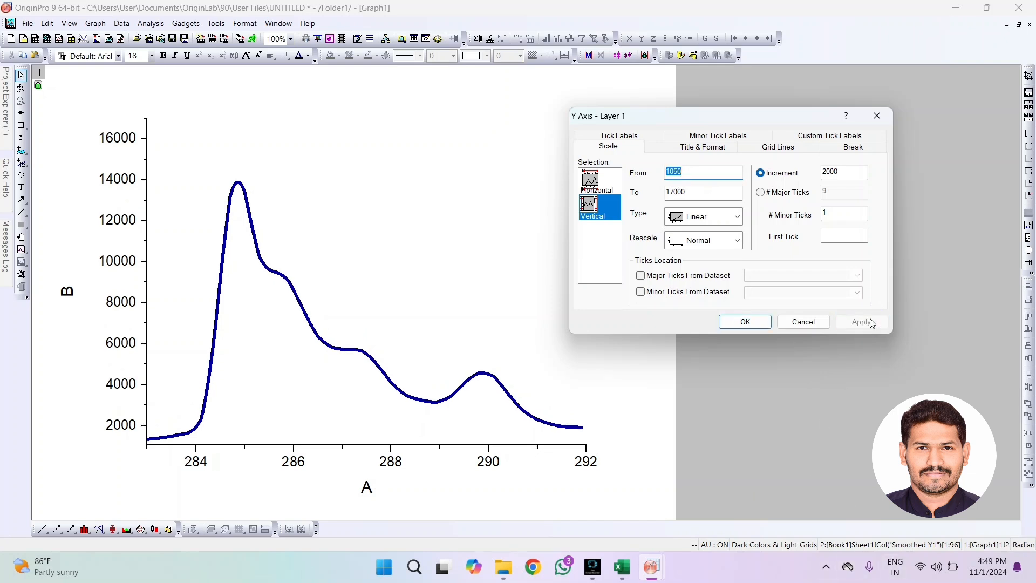
# Set the start of the vertical axis scale to 1250 and accept the axis settings
pyautogui.moveTo(668, 171); pyautogui.dragTo(682, 172)
pyautogui.write('250')
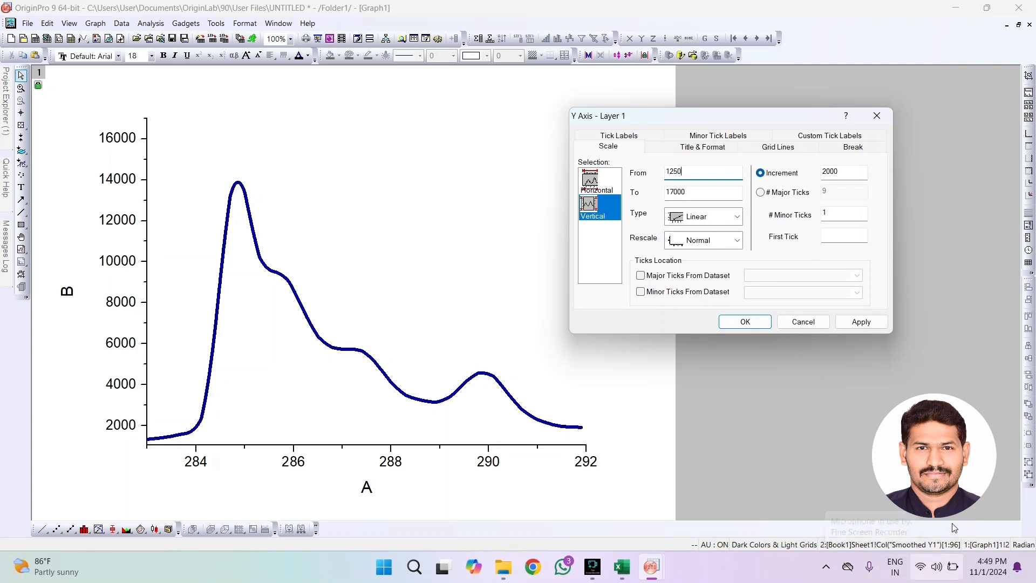
pyautogui.click(862, 322)
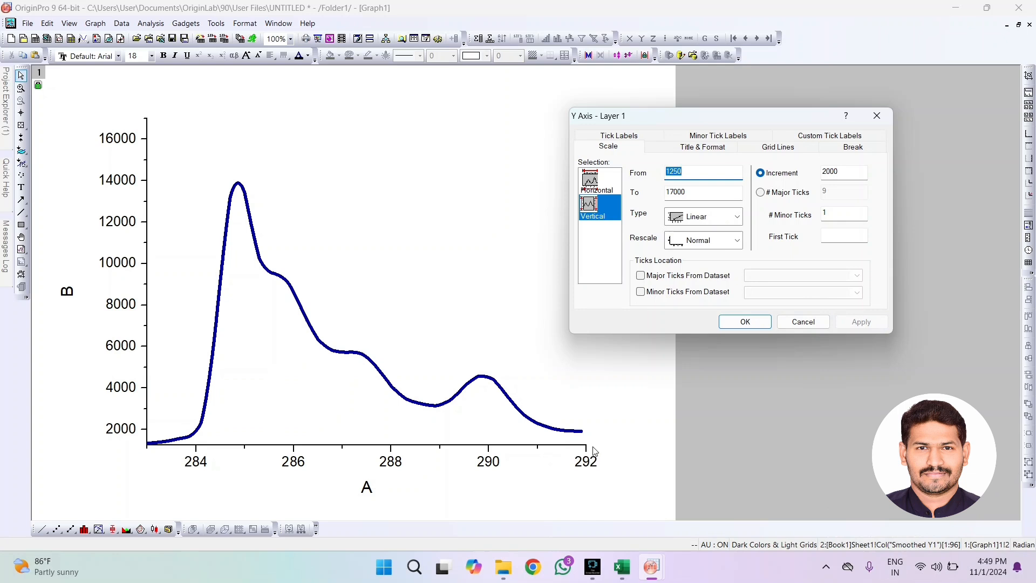
pyautogui.click(759, 320)
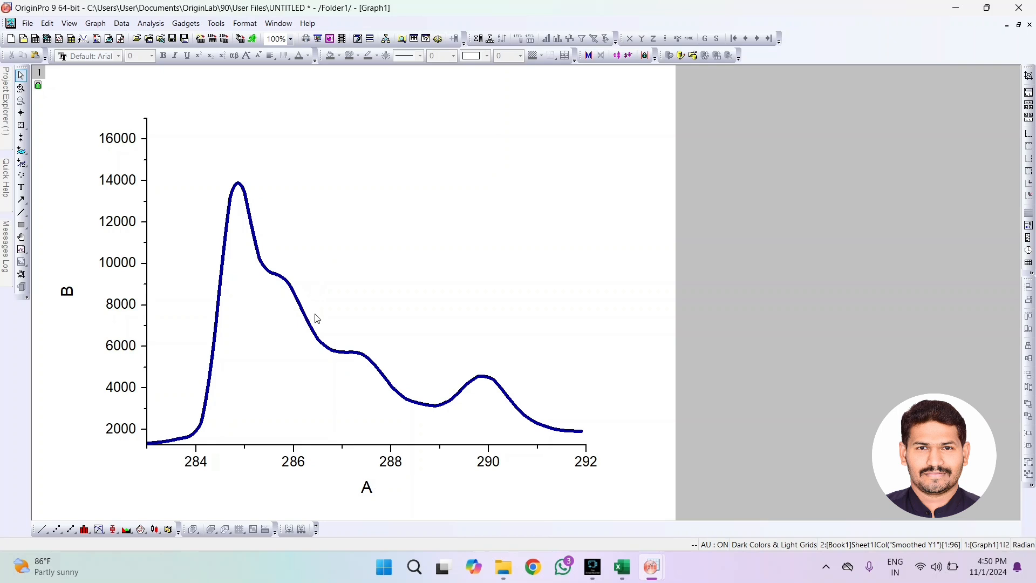
# Examine the finished C1s deconvolution graph in the other OriginPro window, and return to the smoothed curve's graph
pyautogui.moveTo(656, 574)
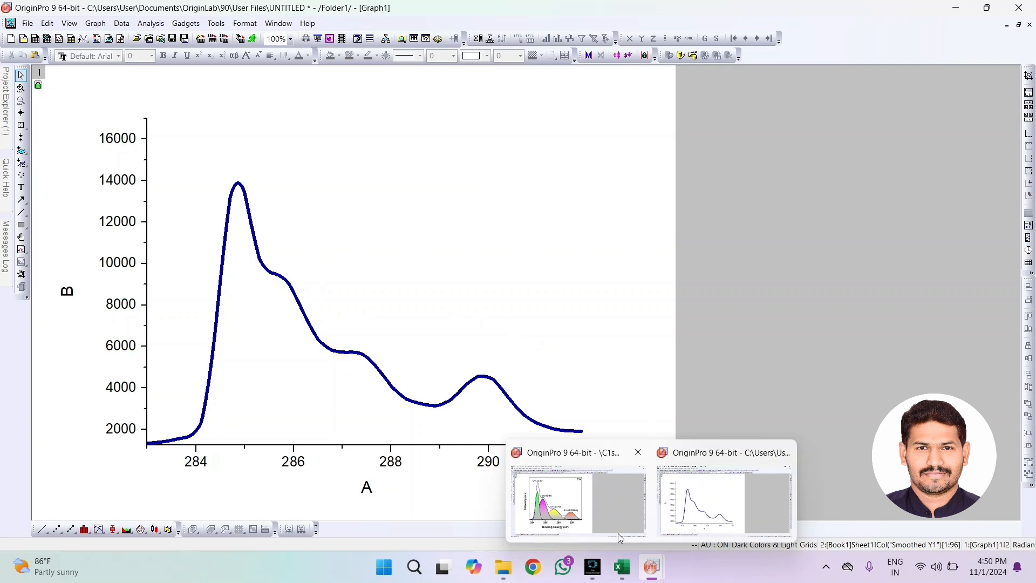
pyautogui.click(608, 504)
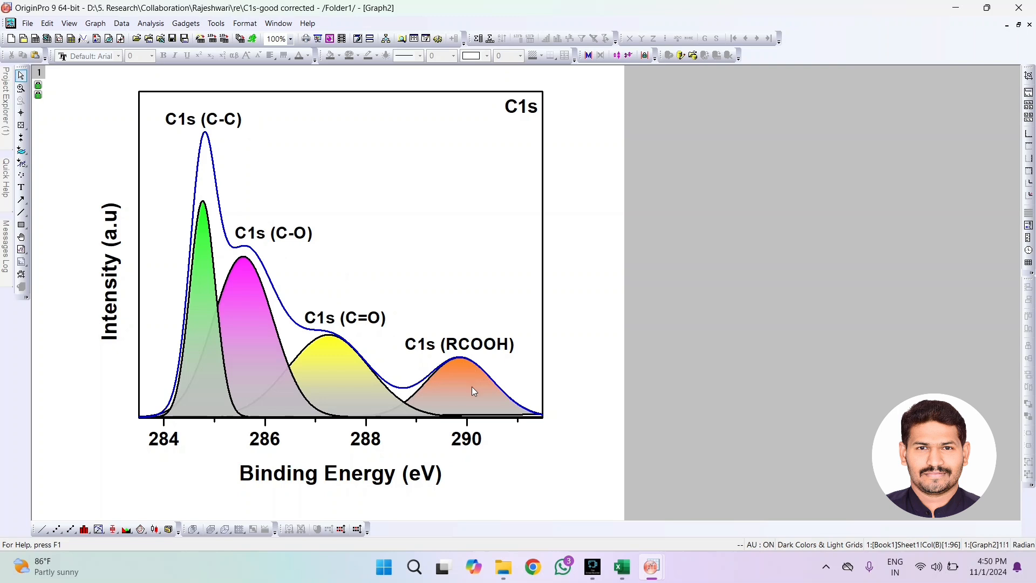
pyautogui.click(956, 8)
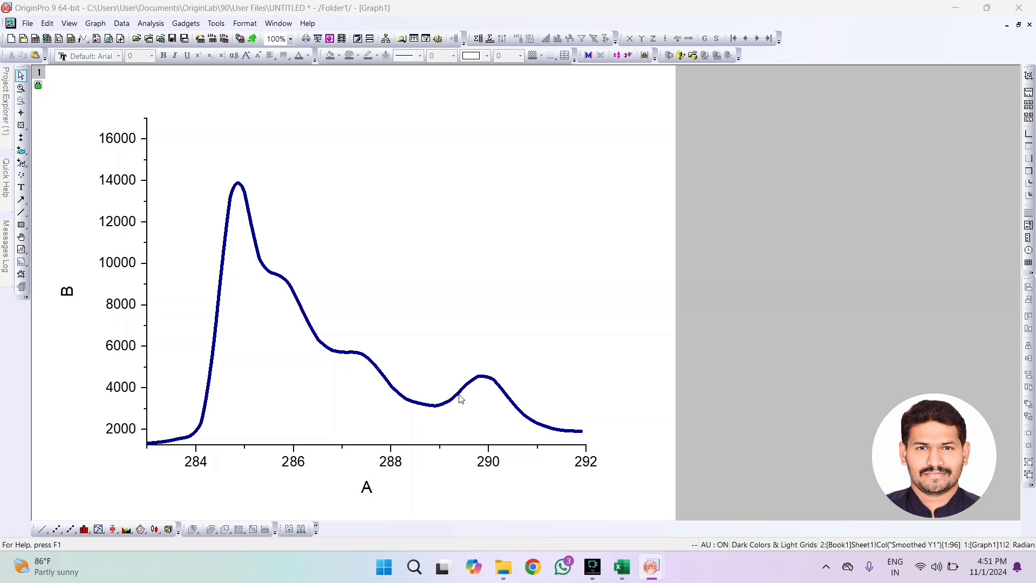
# Start a Multiple Peak Fit on the smoothed curve with the Gauss peak function
pyautogui.click(318, 344)
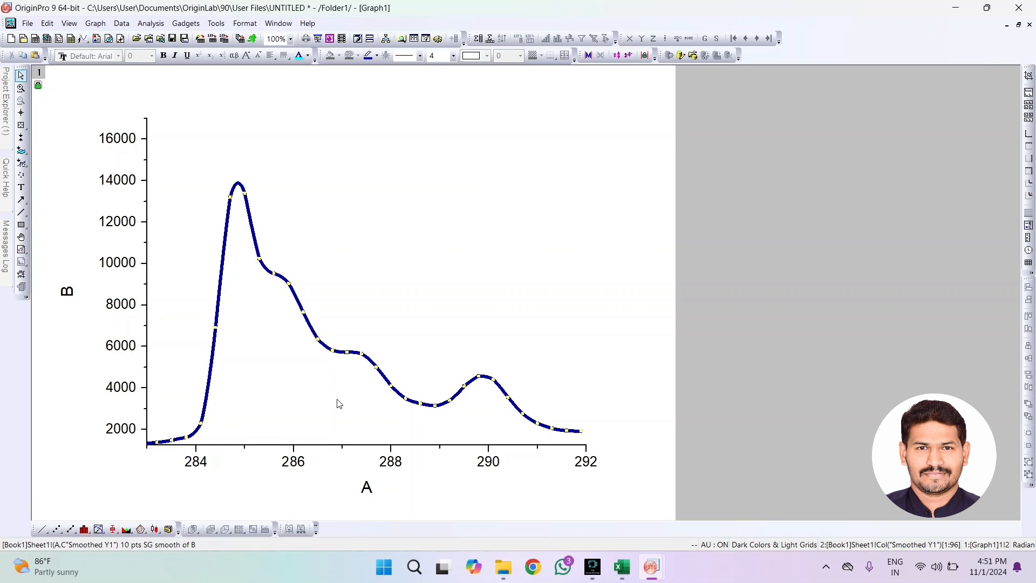
pyautogui.click(153, 23)
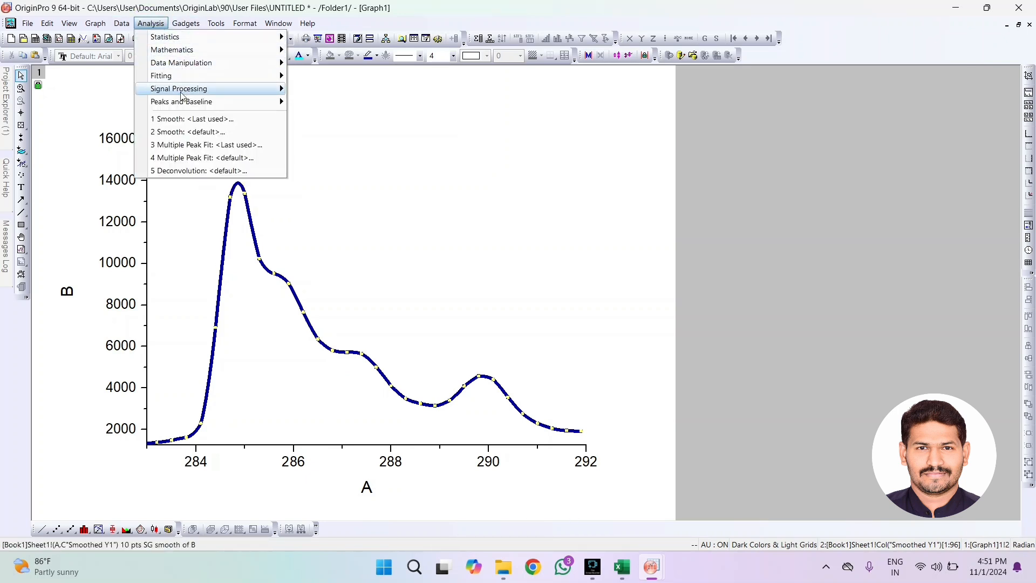
pyautogui.moveTo(184, 102)
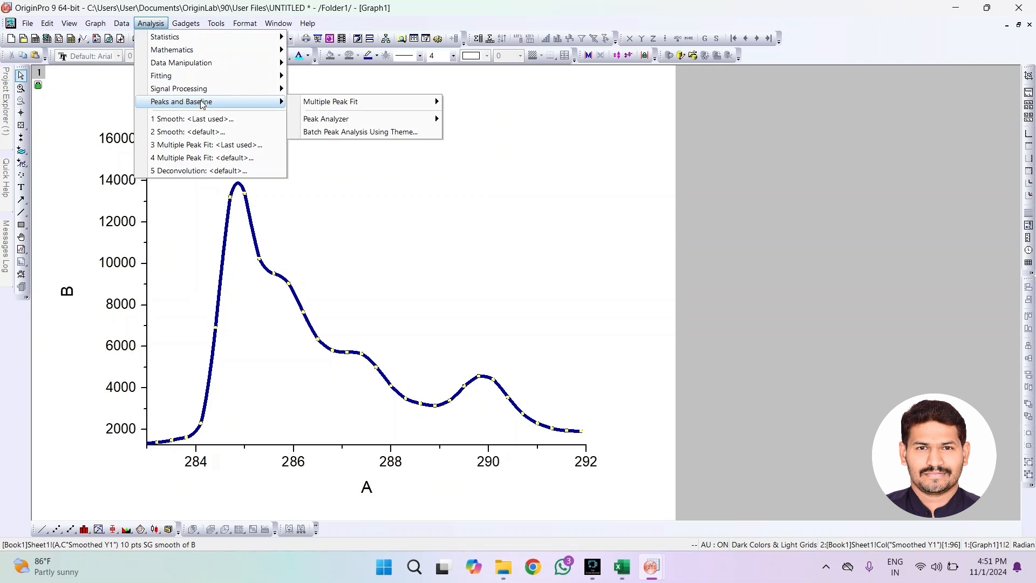
pyautogui.moveTo(326, 105)
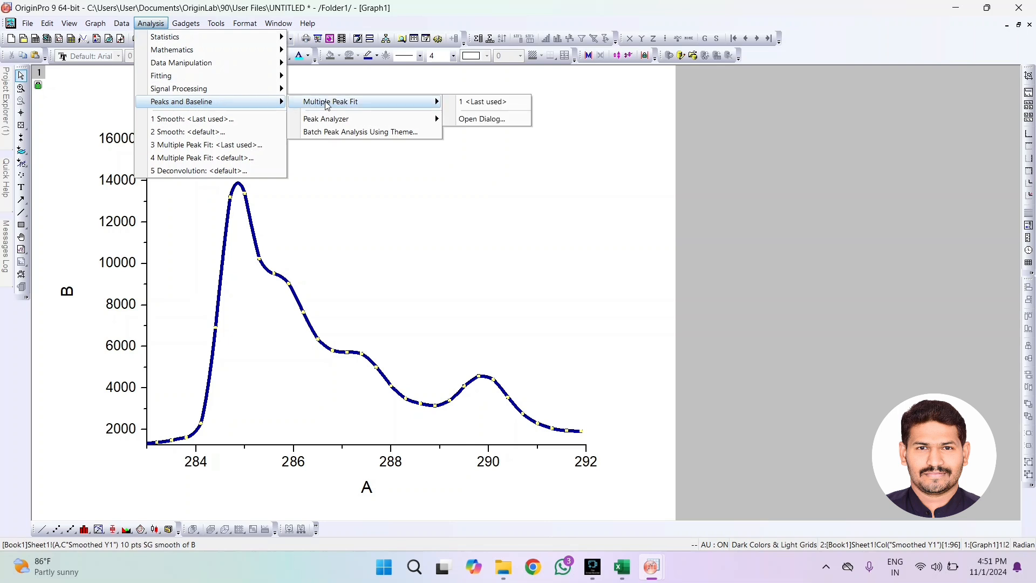
pyautogui.click(478, 123)
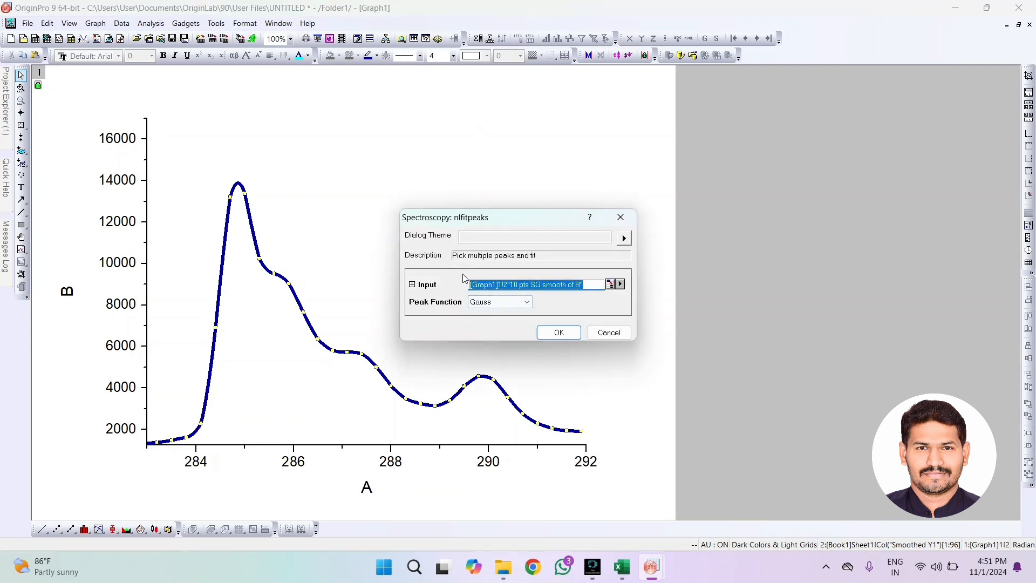
pyautogui.click(551, 333)
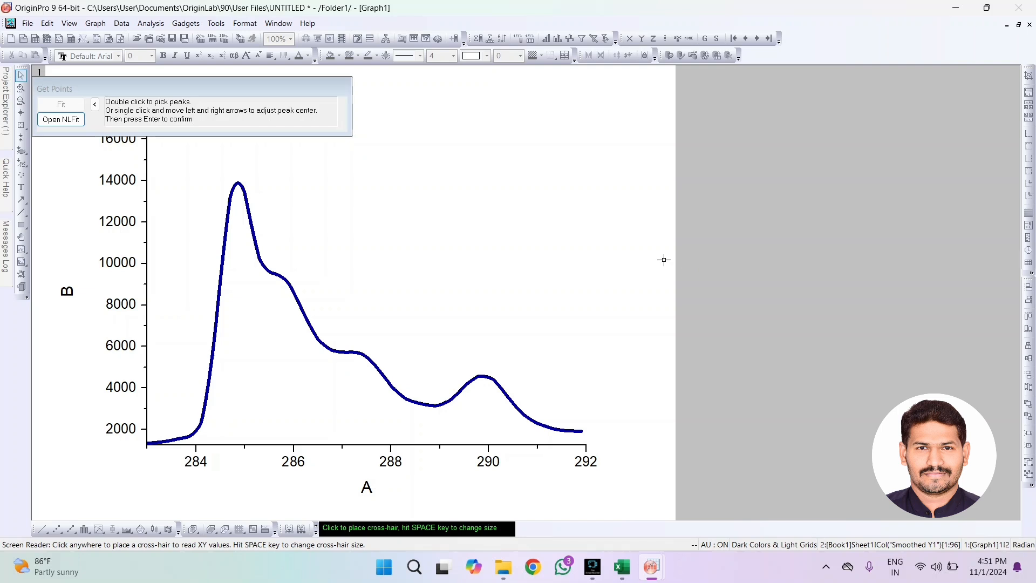
# Pick four peaks on the smoothed curve at X values of about 284.9, 285.8, 287.4 and 289.9
pyautogui.doubleClick(238, 184)
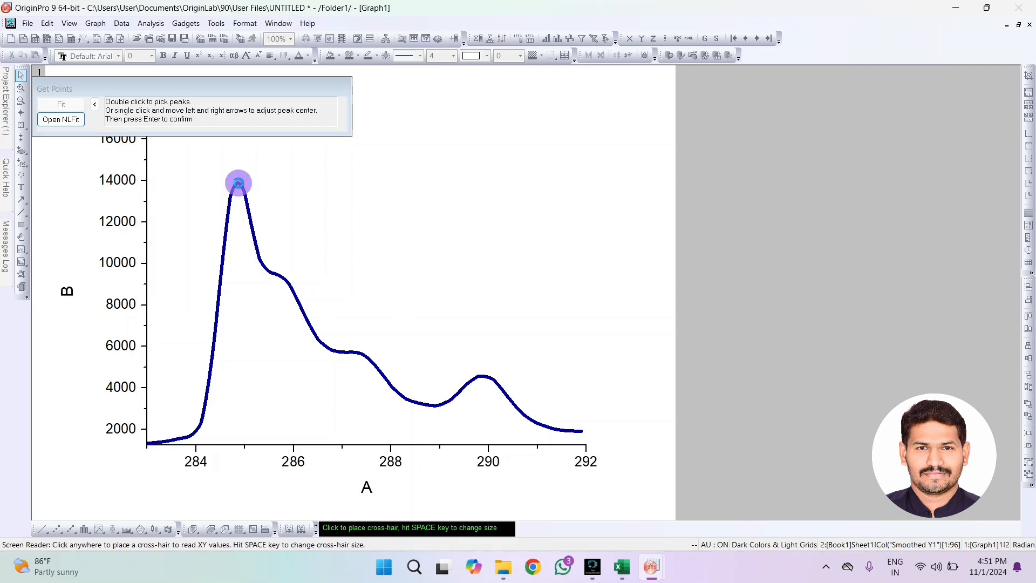
pyautogui.click(239, 186)
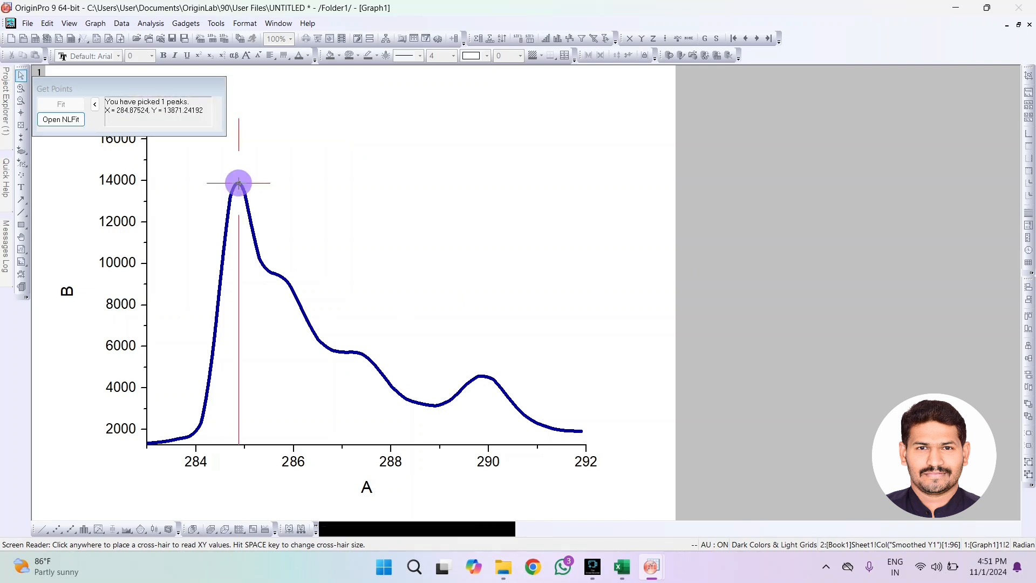
pyautogui.doubleClick(284, 281)
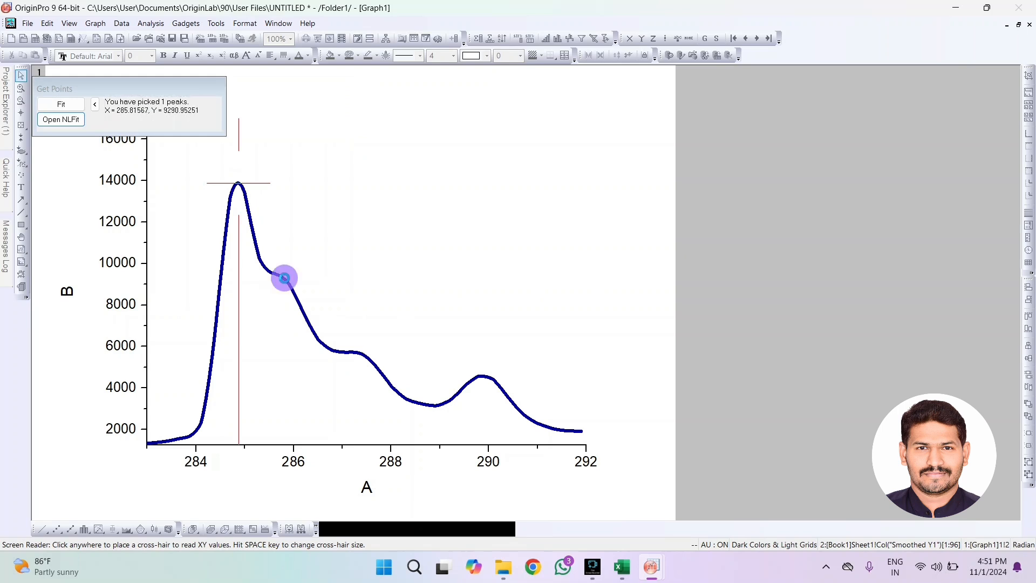
pyautogui.click(362, 353)
pyautogui.doubleClick(363, 353)
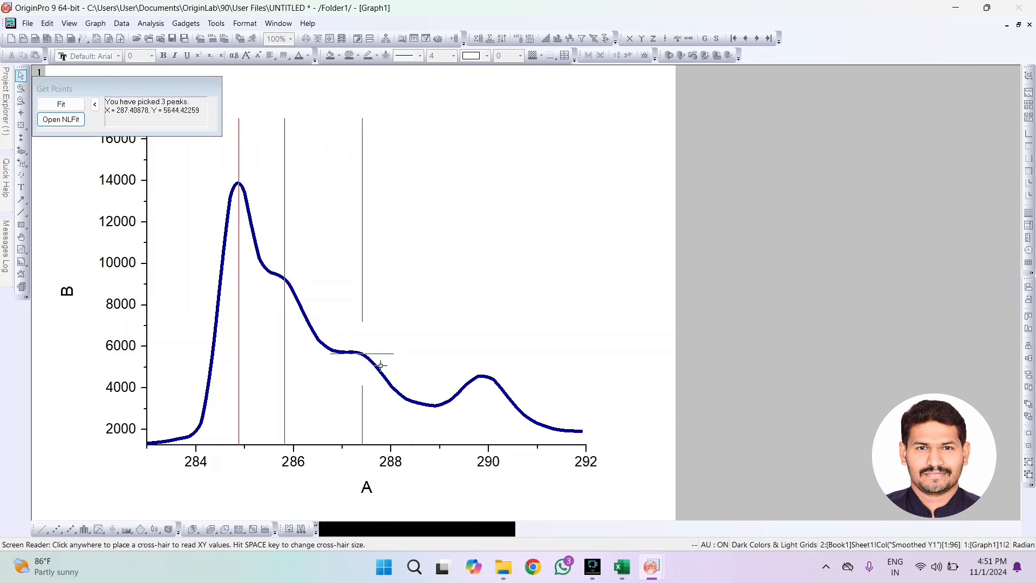
pyautogui.click(486, 377)
pyautogui.doubleClick(485, 377)
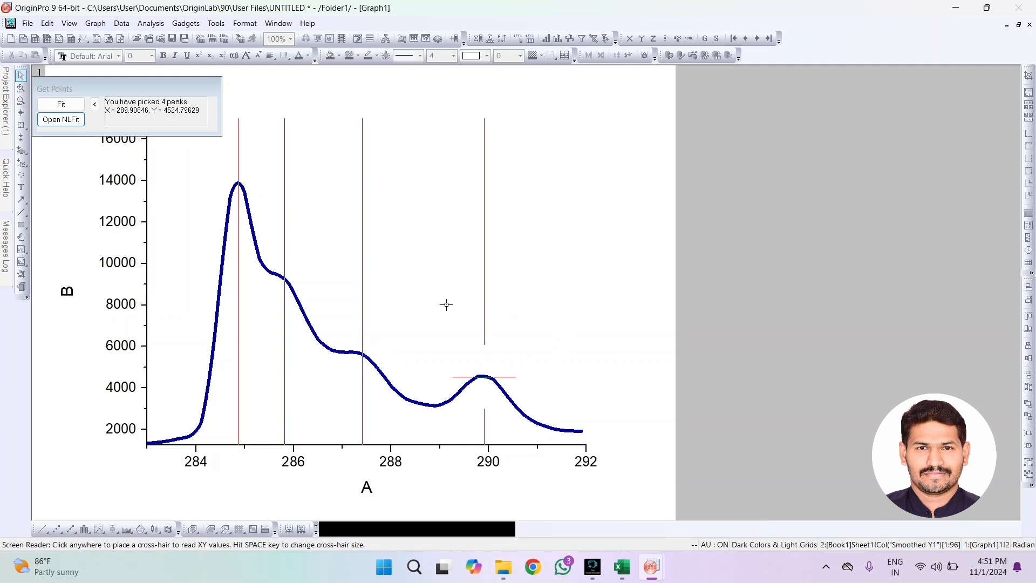
# Run the fit on the picked peaks without switching to the report sheet, and delete the fit results table from the graph
pyautogui.click(61, 106)
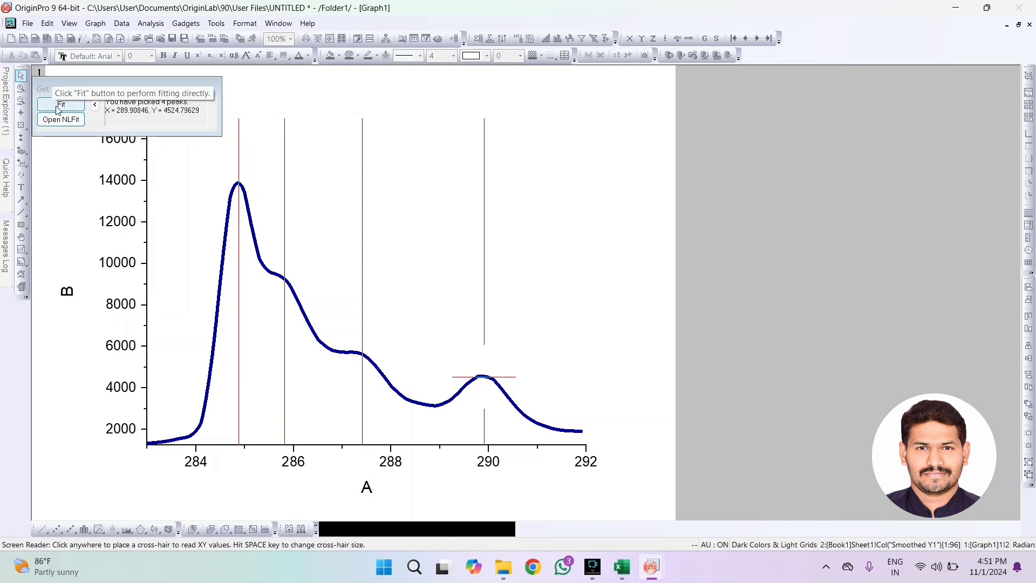
pyautogui.click(57, 108)
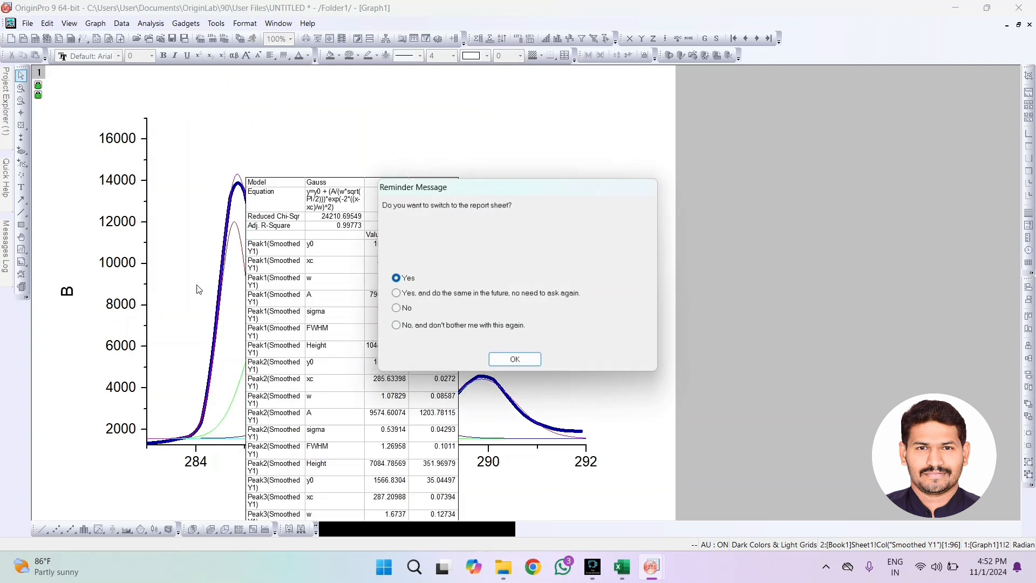
pyautogui.click(515, 359)
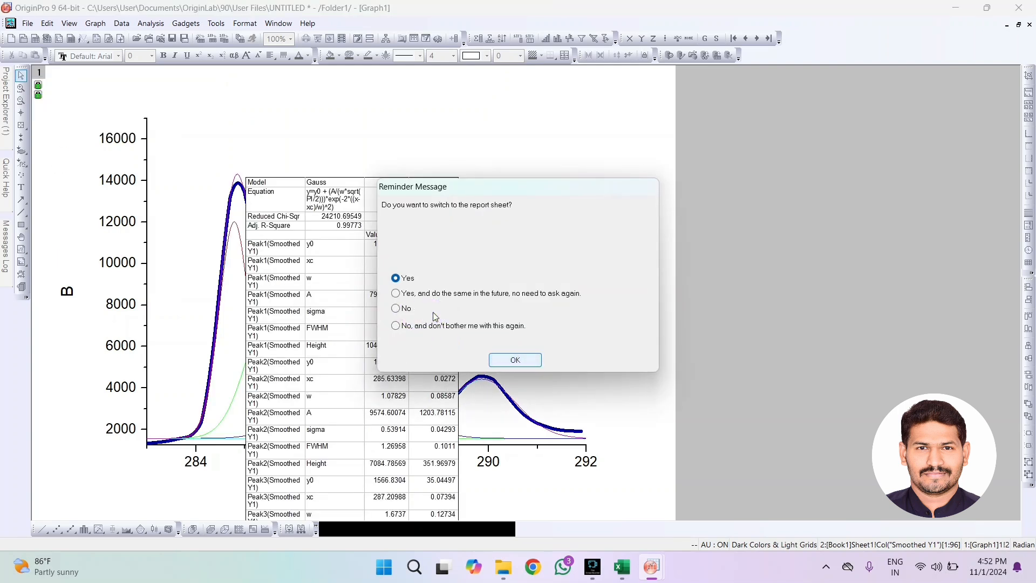
pyautogui.click(402, 308)
pyautogui.click(502, 359)
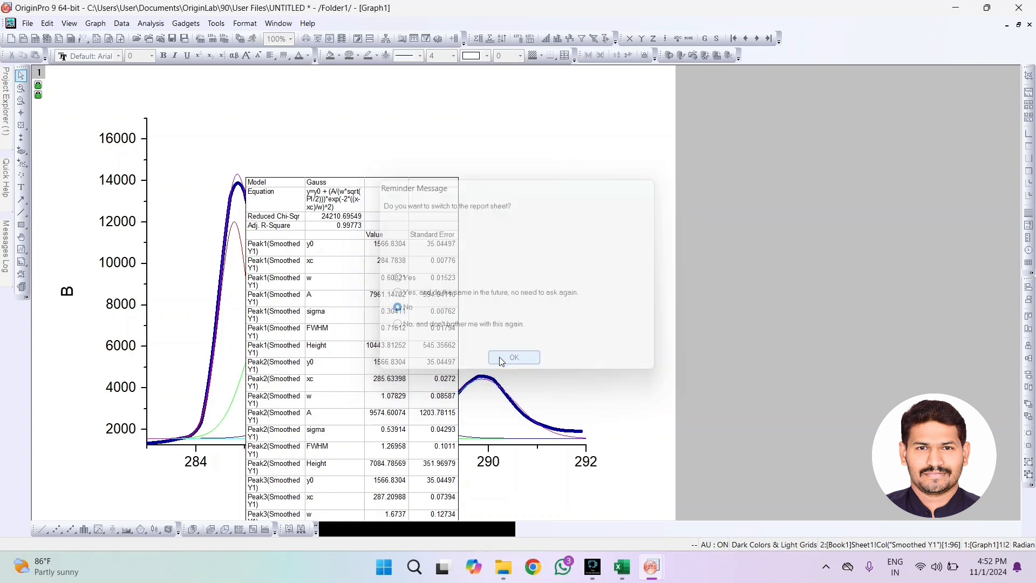
pyautogui.press('Delete')
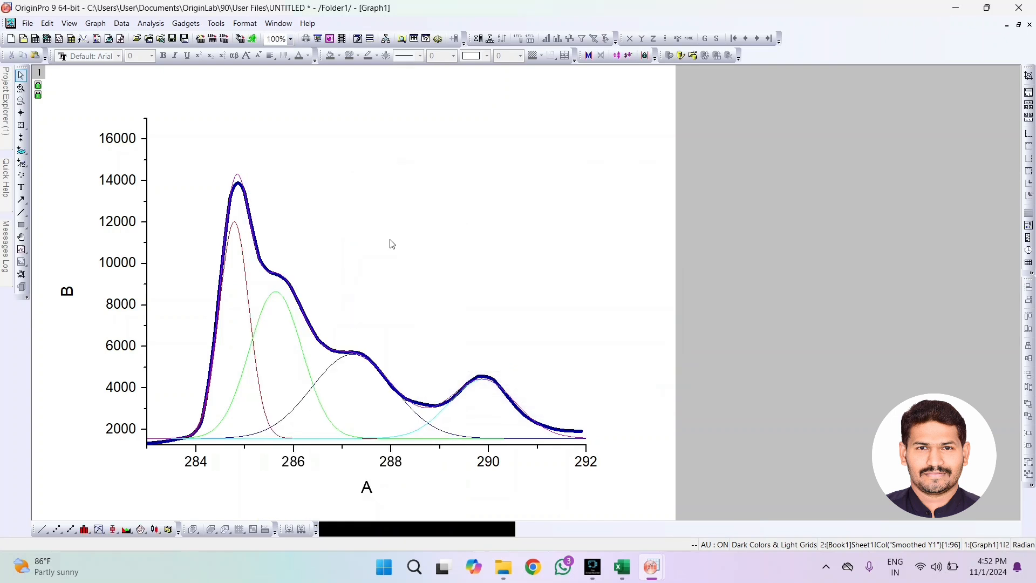
# Hide the Cumulative Fit Peak curve in the plot details
pyautogui.doubleClick(239, 182)
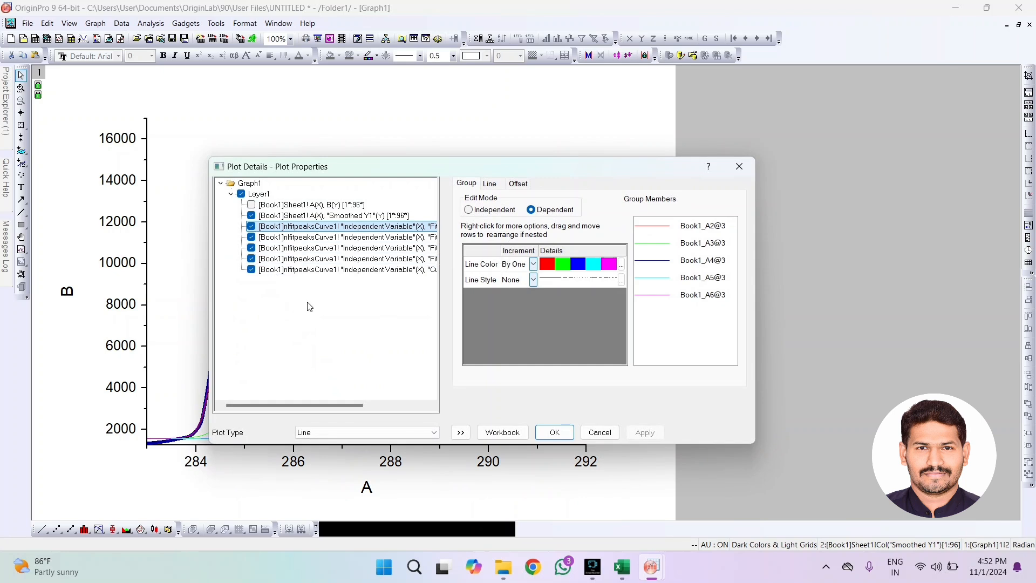
pyautogui.click(251, 269)
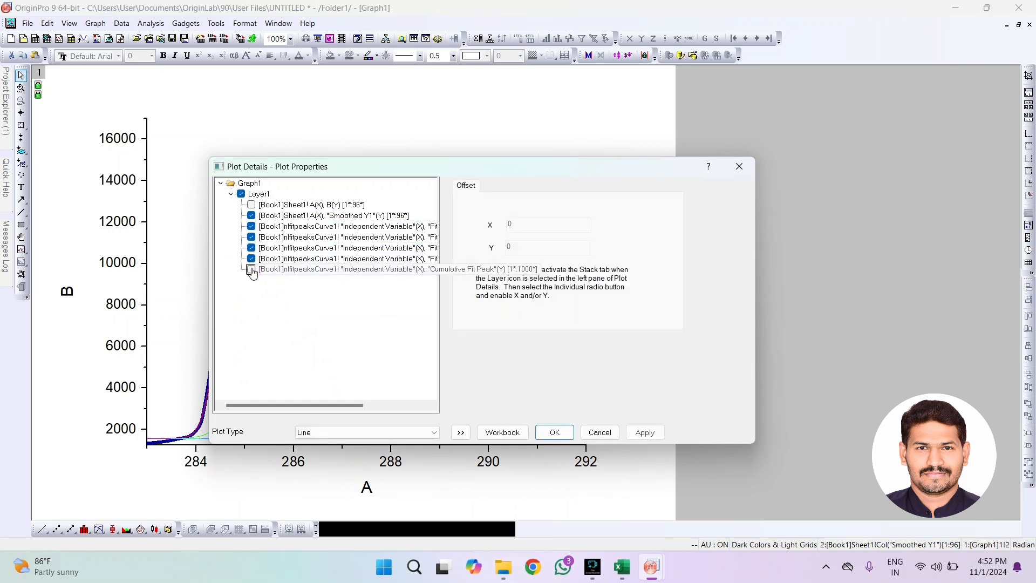
pyautogui.click(657, 434)
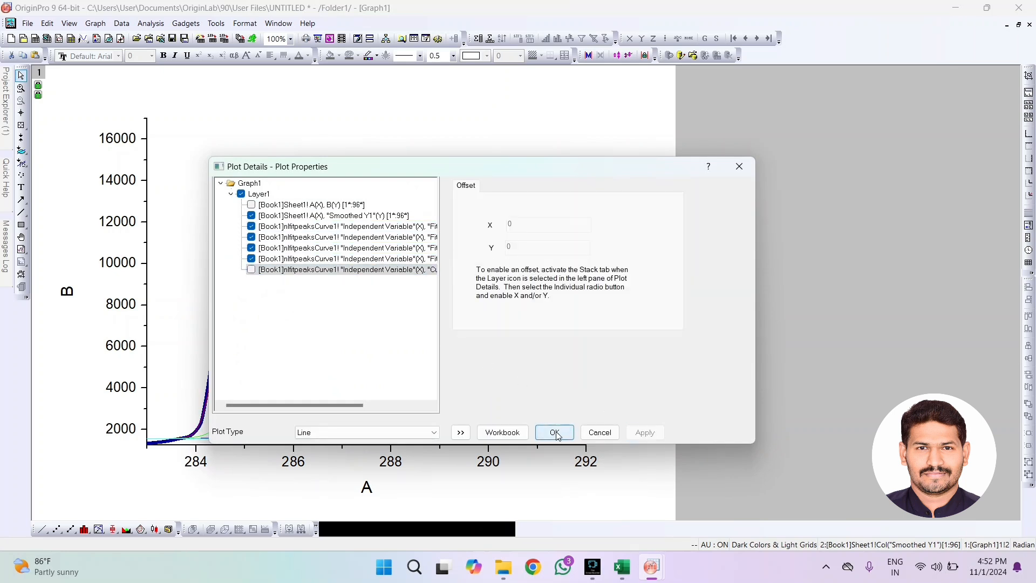
pyautogui.click(556, 433)
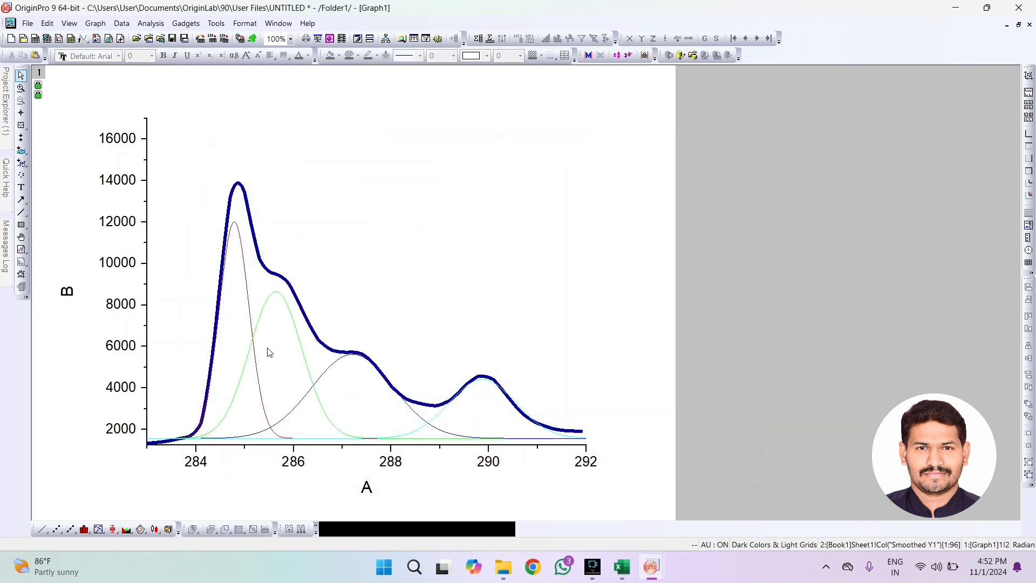
# Set the grouped fit peak curves to Bezier connection with a line width of 4
pyautogui.click(311, 391)
pyautogui.click(475, 300)
pyautogui.doubleClick(316, 390)
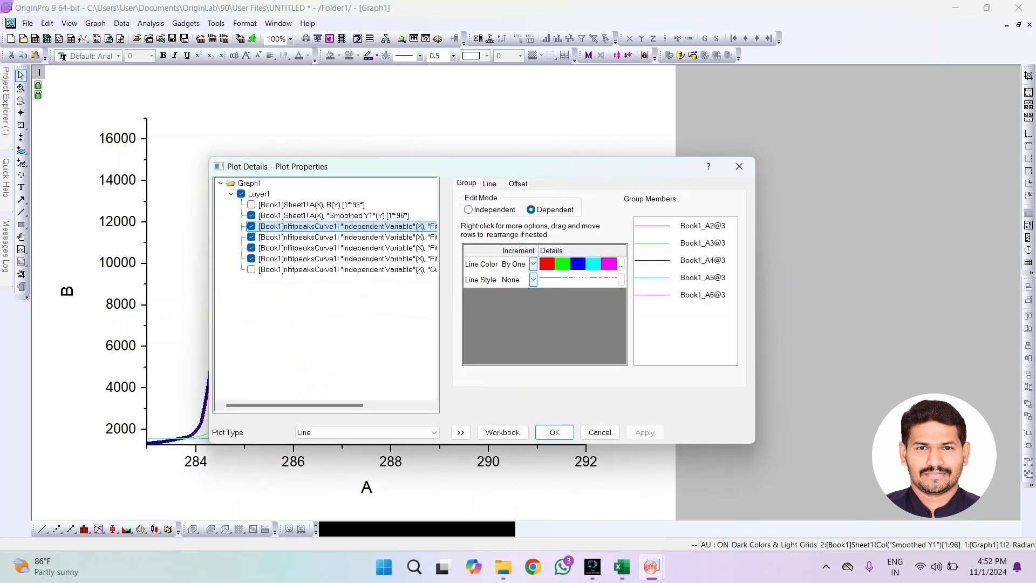
pyautogui.moveTo(523, 166); pyautogui.dragTo(776, 155)
pyautogui.click(742, 167)
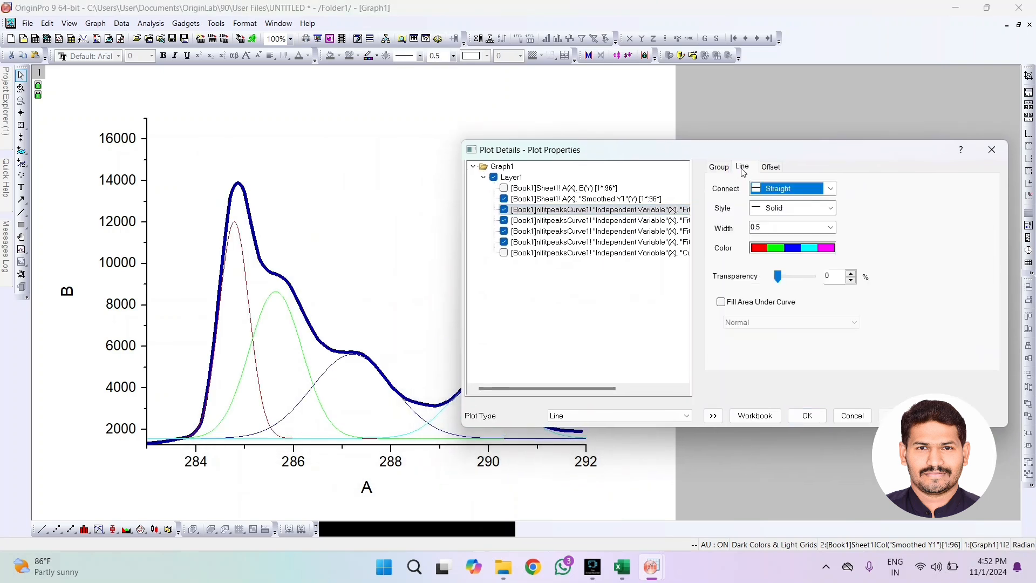
pyautogui.click(830, 188)
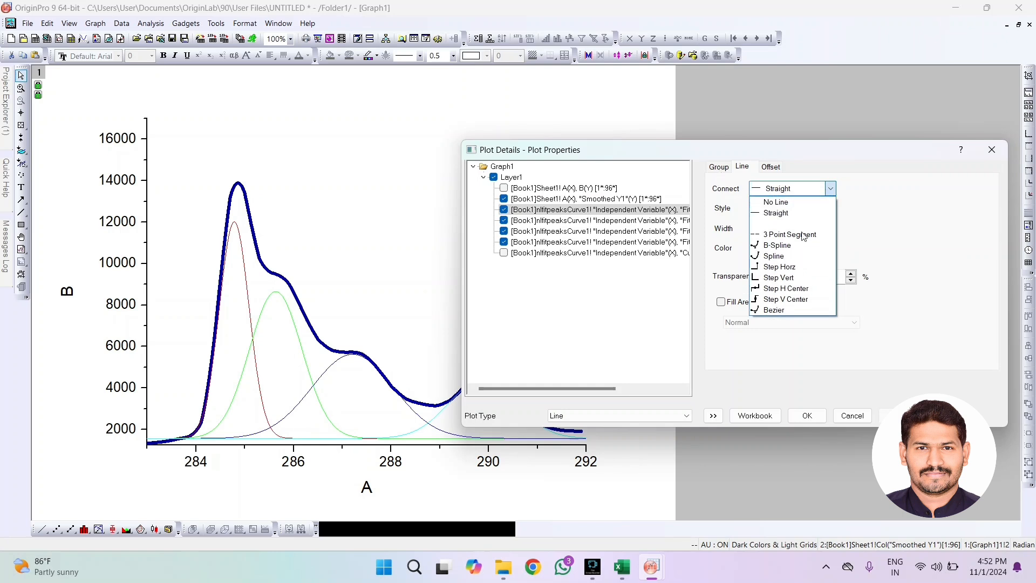
pyautogui.click(775, 310)
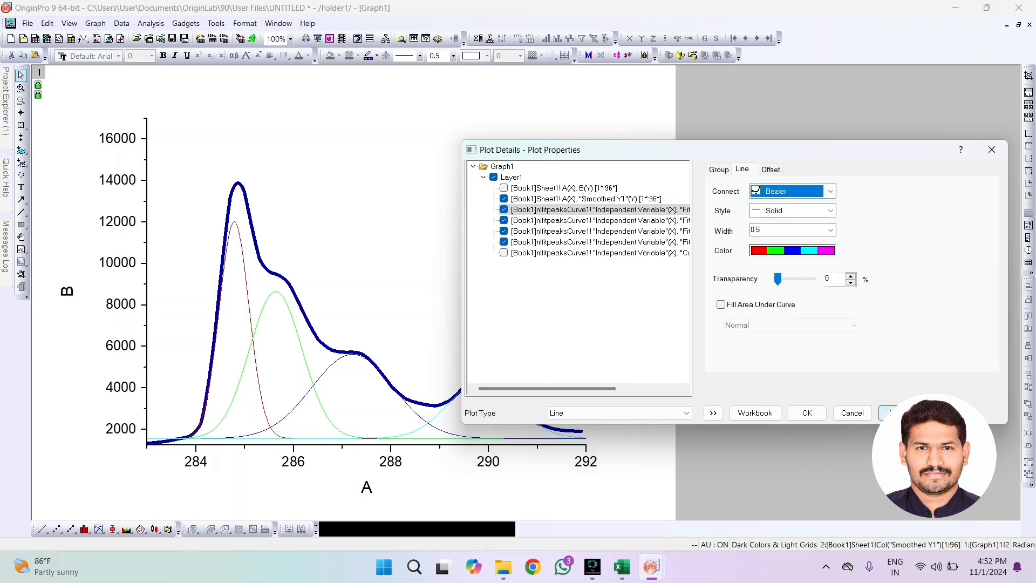
pyautogui.click(900, 413)
pyautogui.click(792, 239)
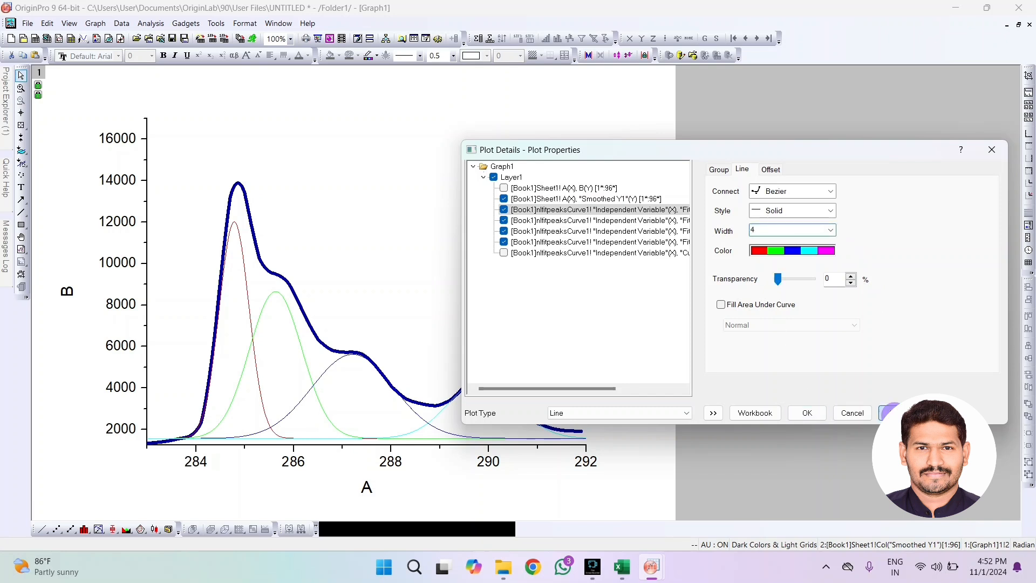
pyautogui.click(890, 413)
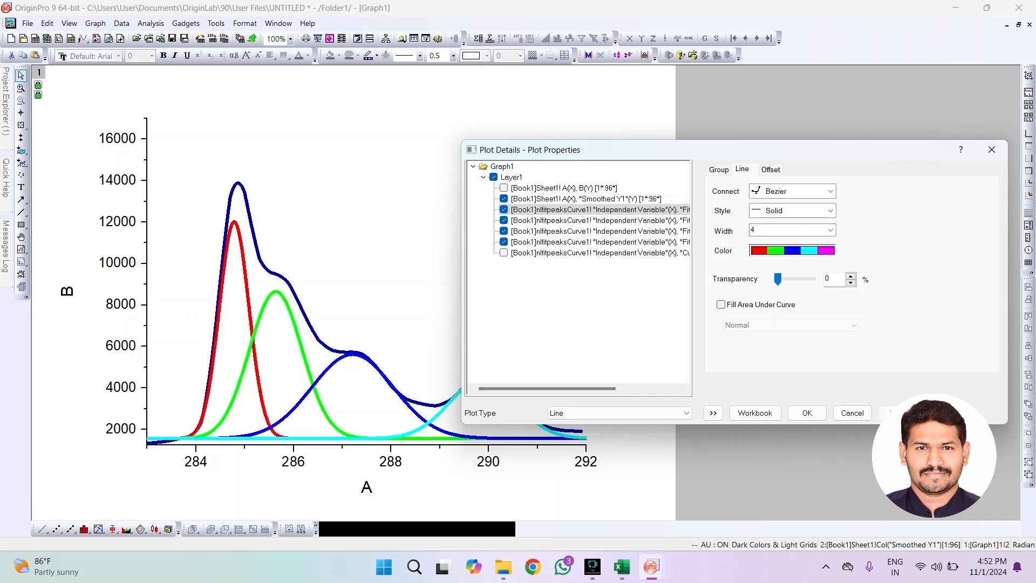
pyautogui.click(808, 414)
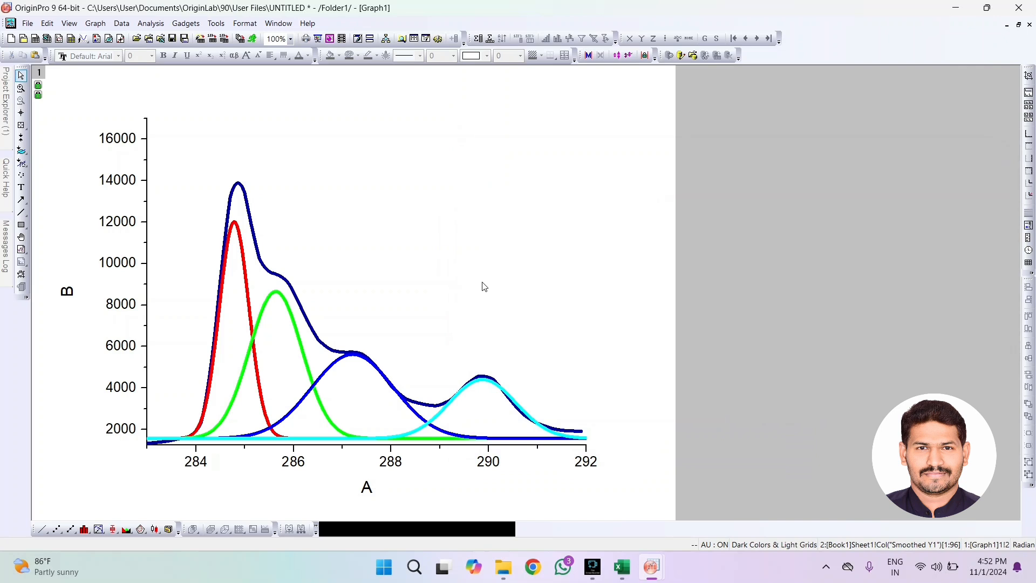
# Switch the fit peak curves' group edit mode to Independent
pyautogui.doubleClick(253, 341)
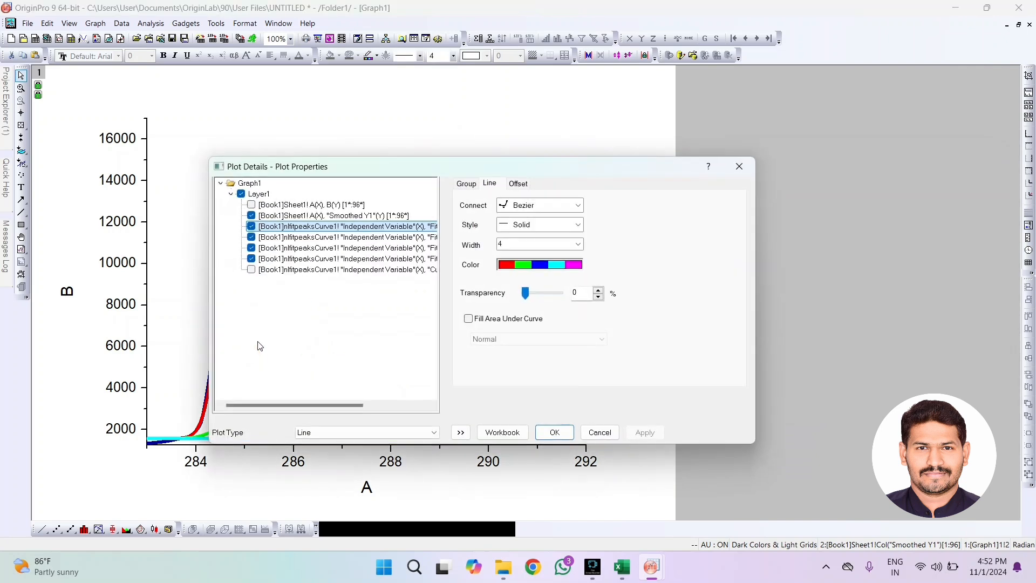
pyautogui.moveTo(437, 174); pyautogui.dragTo(628, 91)
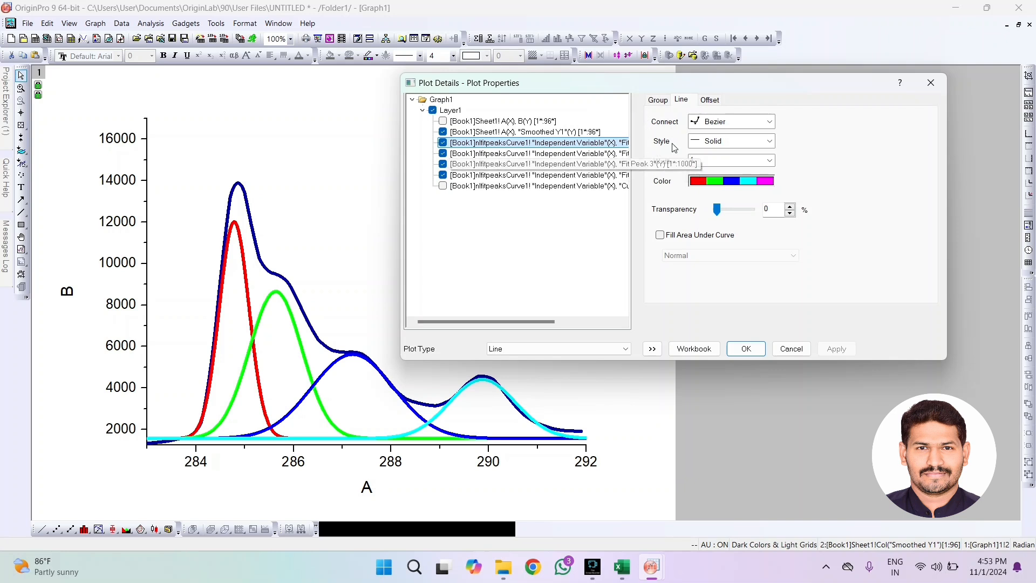
pyautogui.click(655, 102)
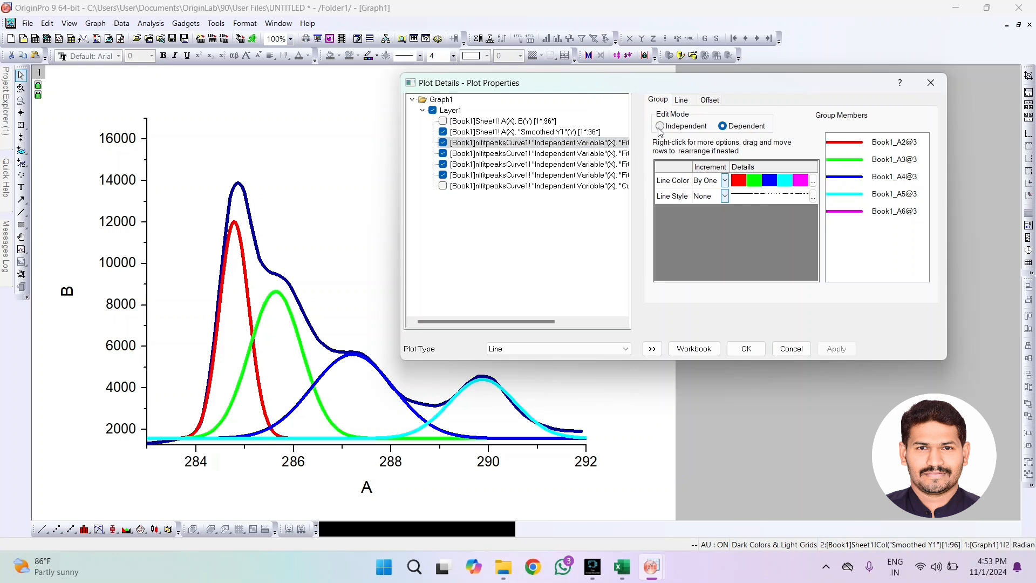
pyautogui.click(660, 126)
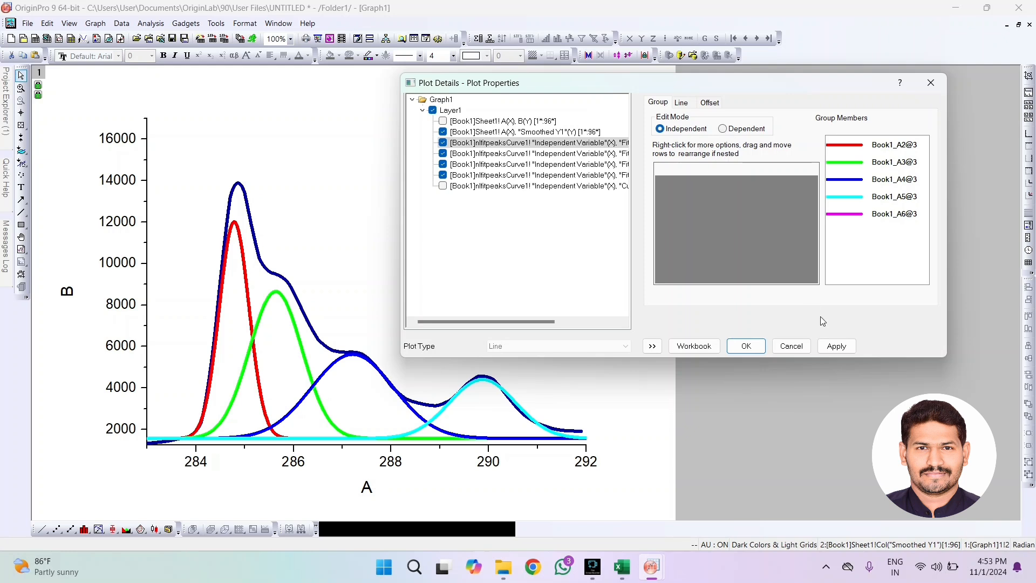
pyautogui.click(837, 347)
pyautogui.click(745, 348)
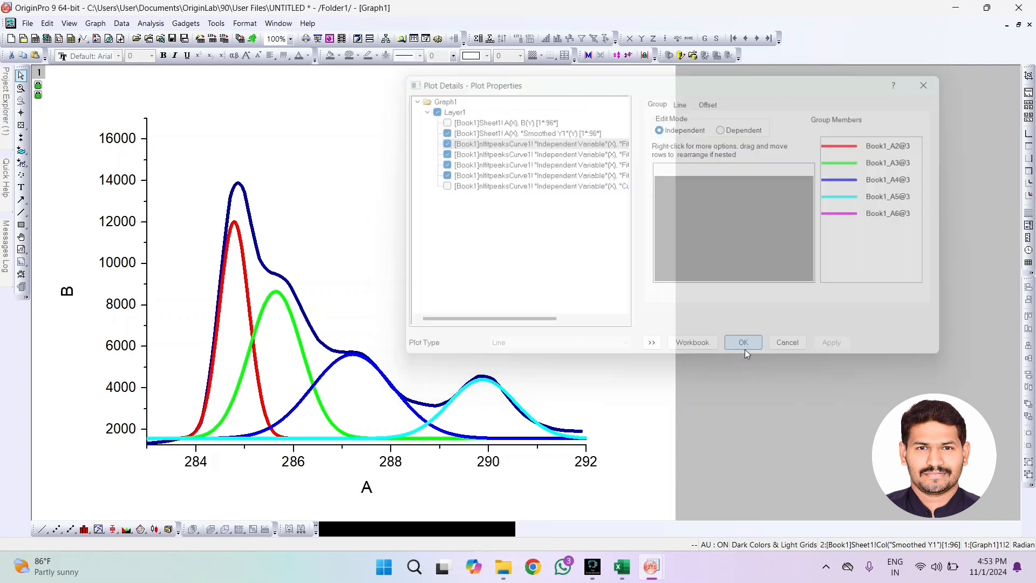
# Fill the area under the red first fit peak curve using the "Inclusive broken by missing values" option
pyautogui.click(249, 309)
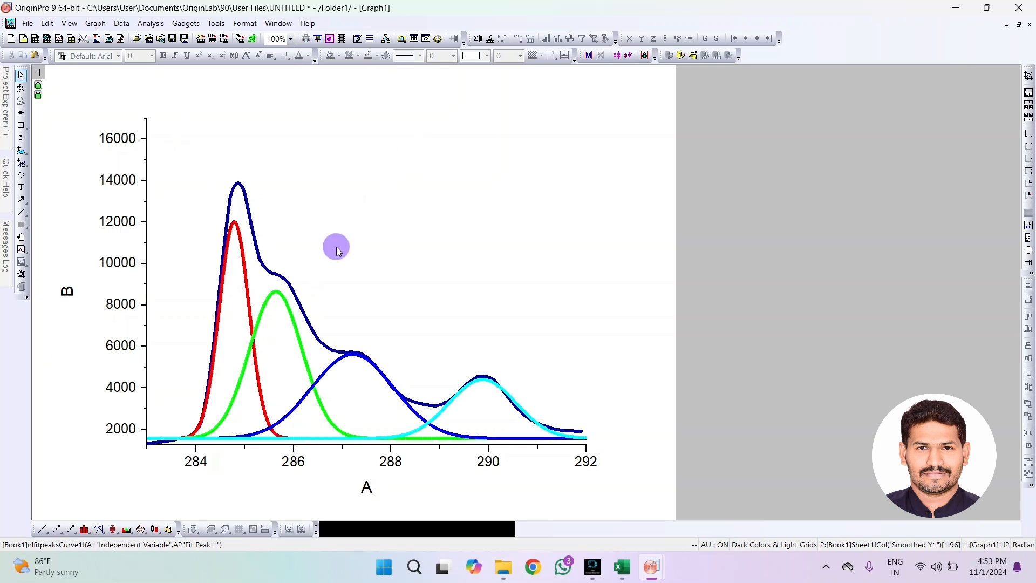
pyautogui.doubleClick(244, 282)
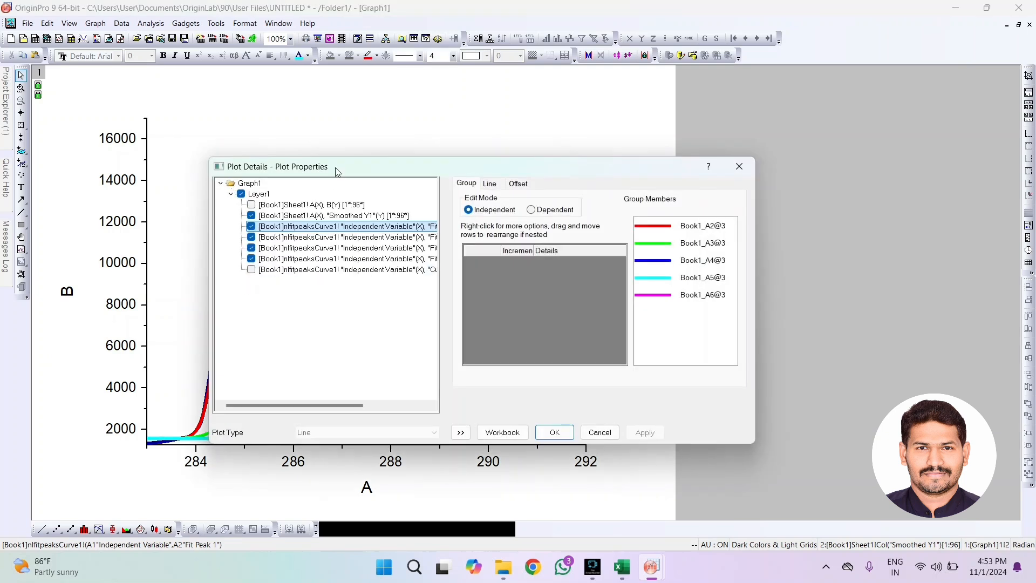
pyautogui.moveTo(336, 167); pyautogui.dragTo(518, 81)
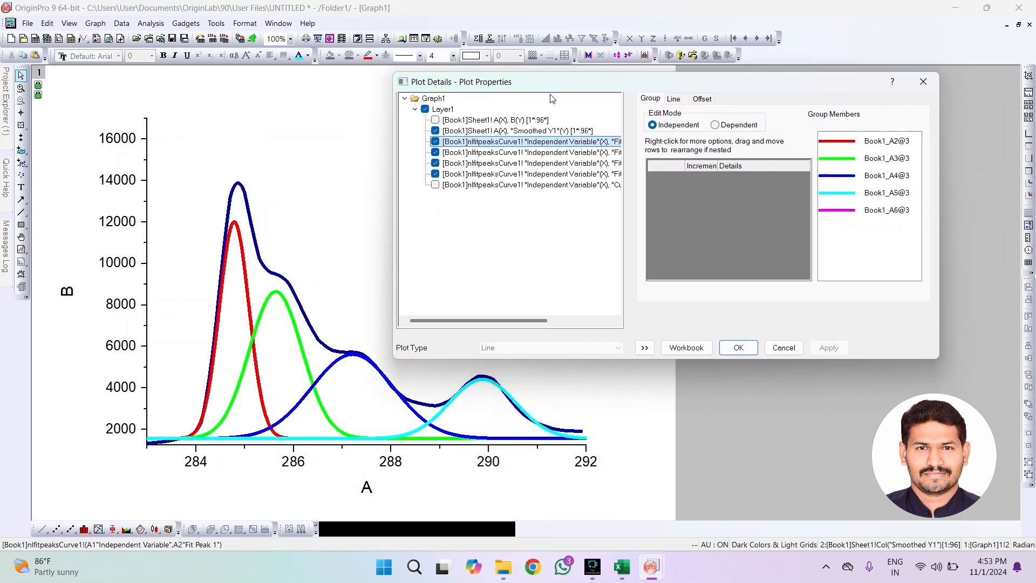
pyautogui.click(675, 99)
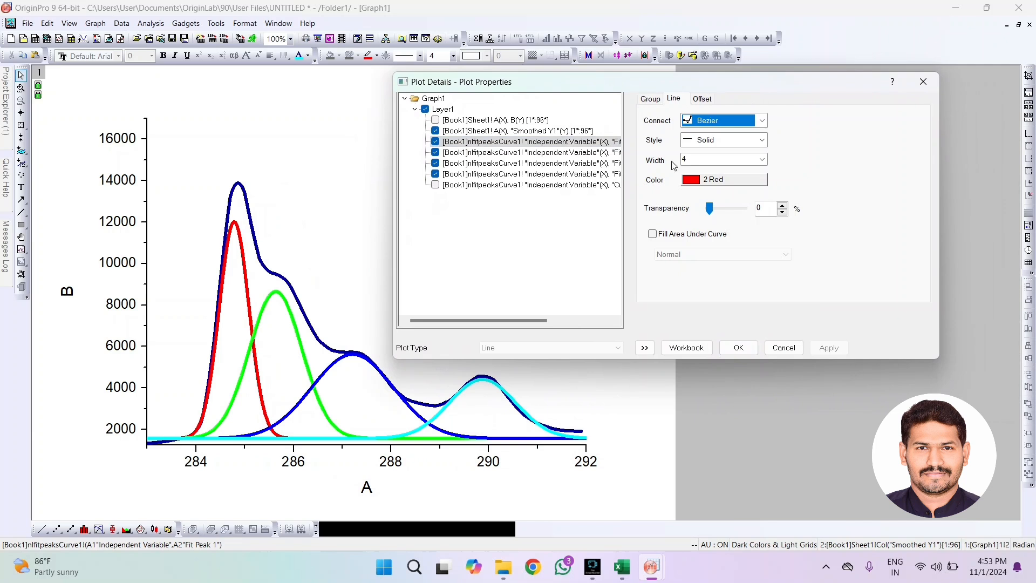
pyautogui.click(653, 236)
pyautogui.click(712, 257)
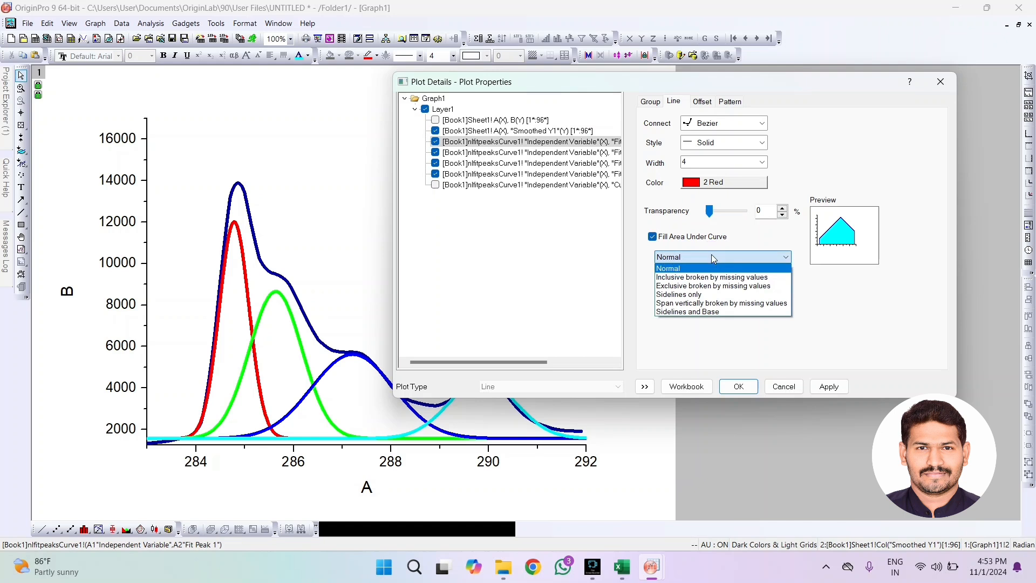
pyautogui.click(711, 277)
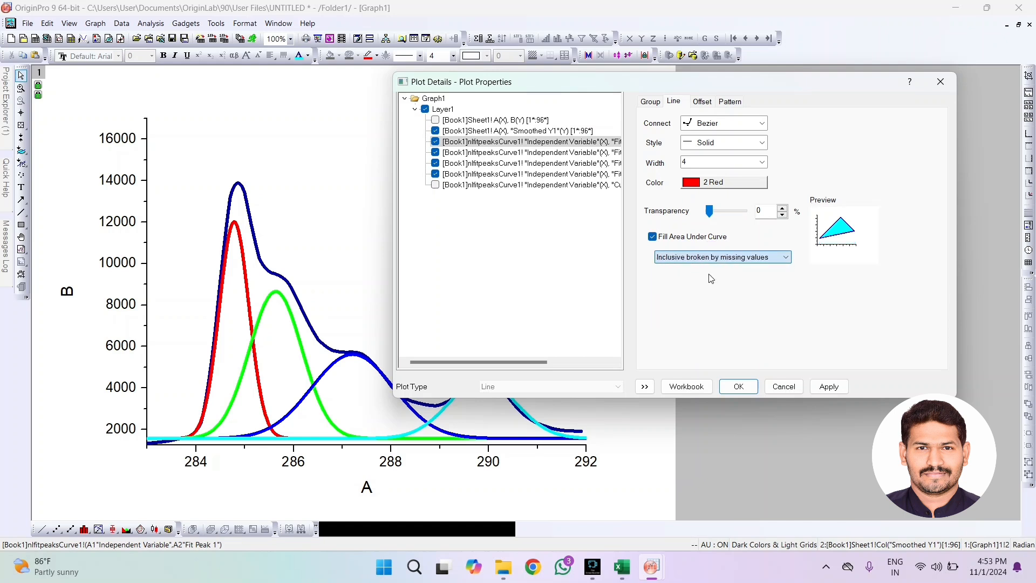
pyautogui.click(829, 386)
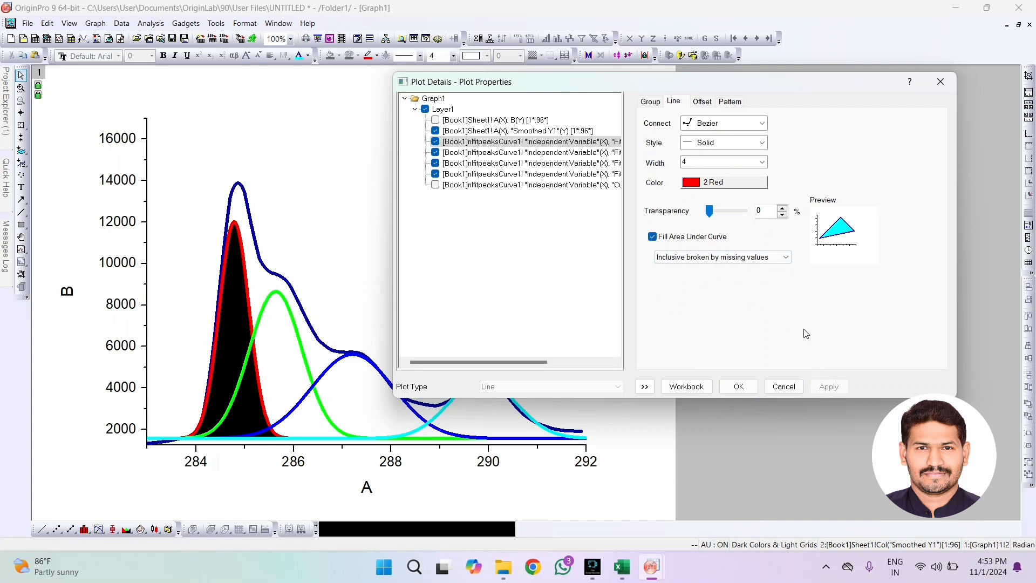
# Give the first peak's fill a Two Colors gradient with Green as the fill color and no pattern
pyautogui.click(726, 103)
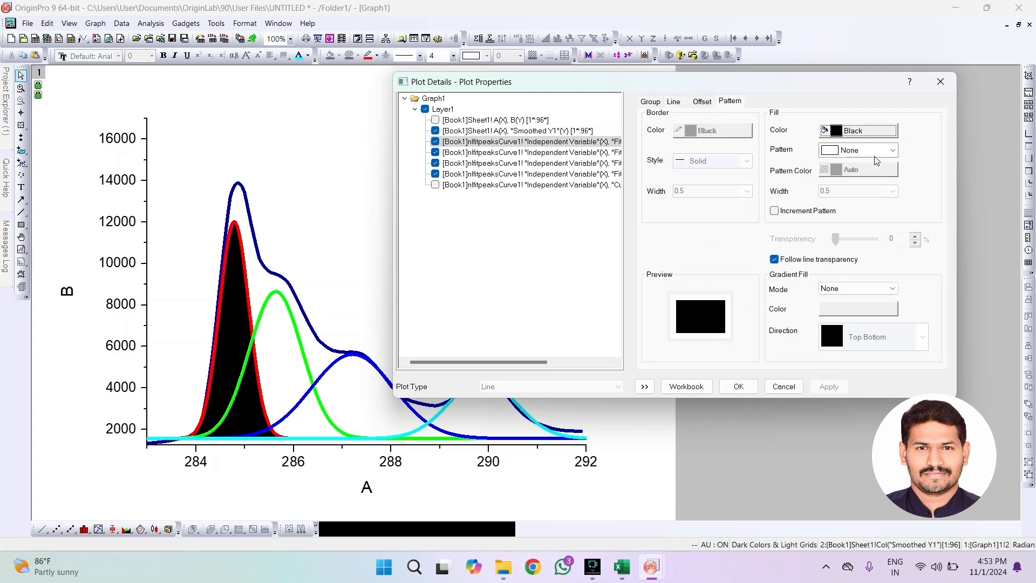
pyautogui.click(858, 292)
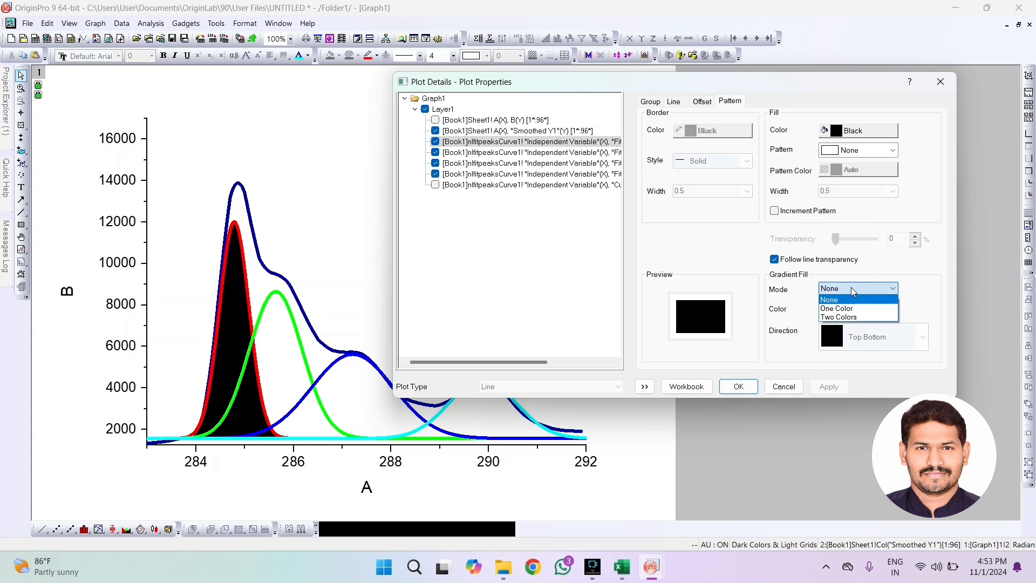
pyautogui.click(841, 317)
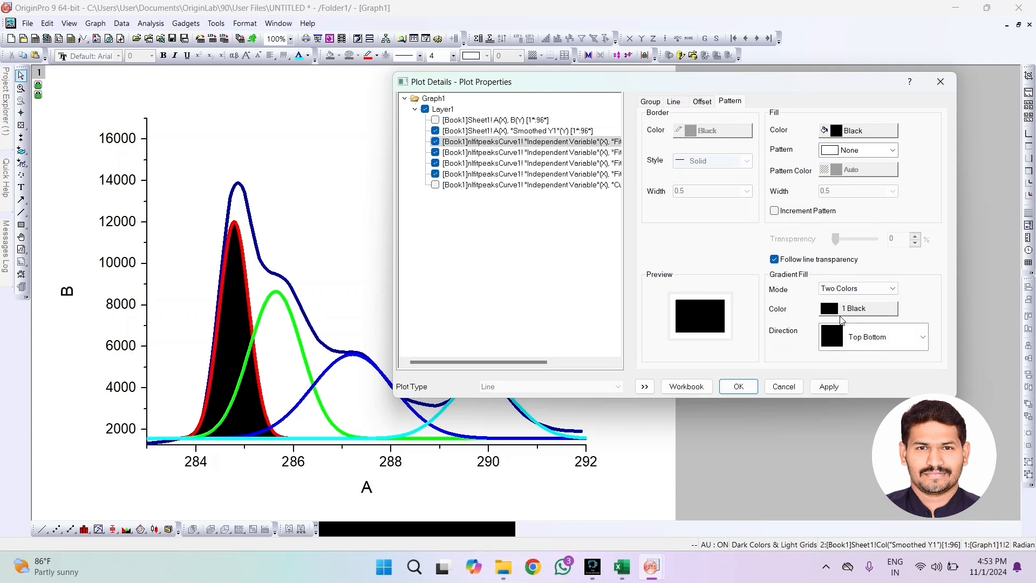
pyautogui.click(855, 150)
pyautogui.click(851, 161)
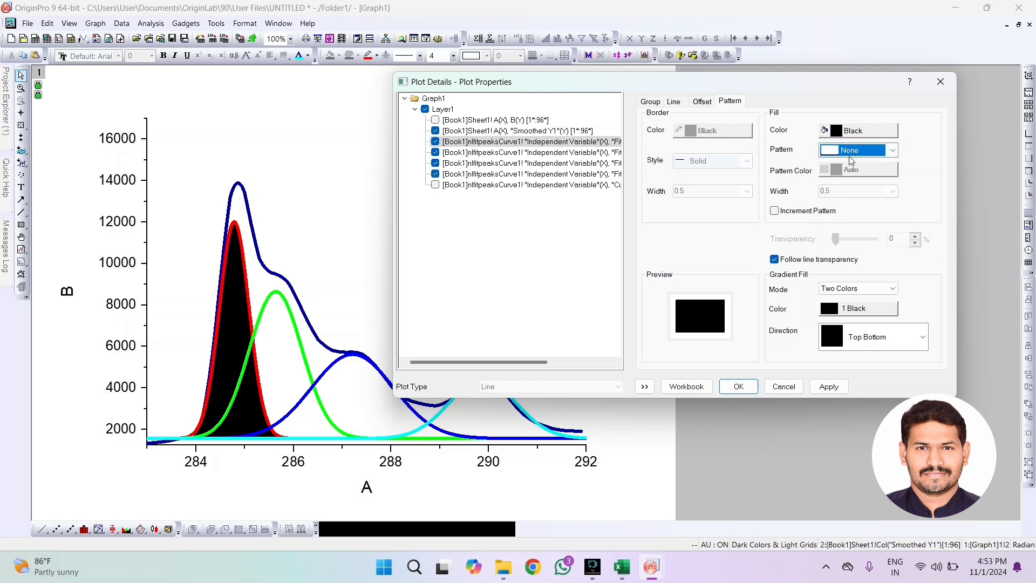
pyautogui.click(855, 131)
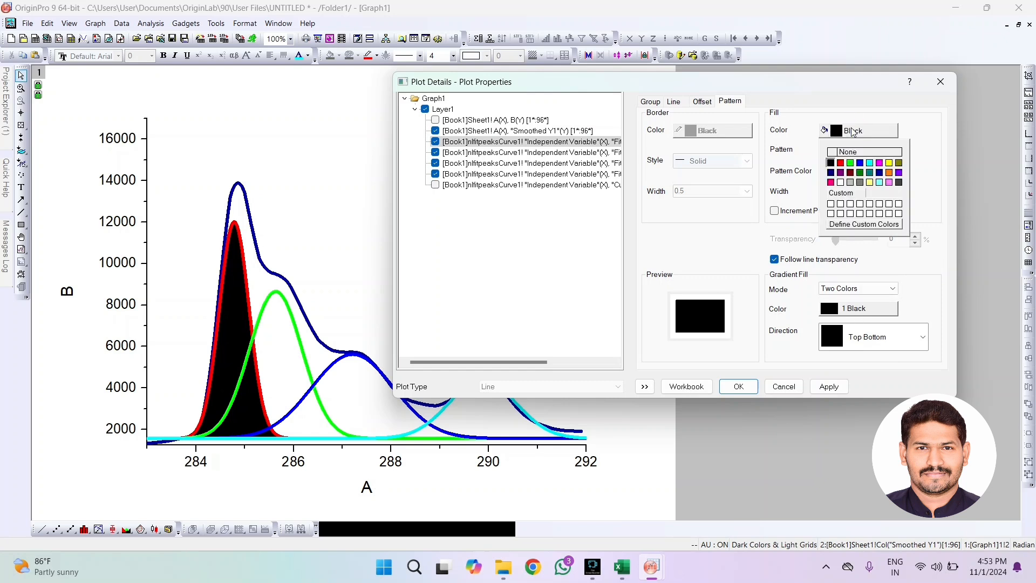
pyautogui.click(851, 164)
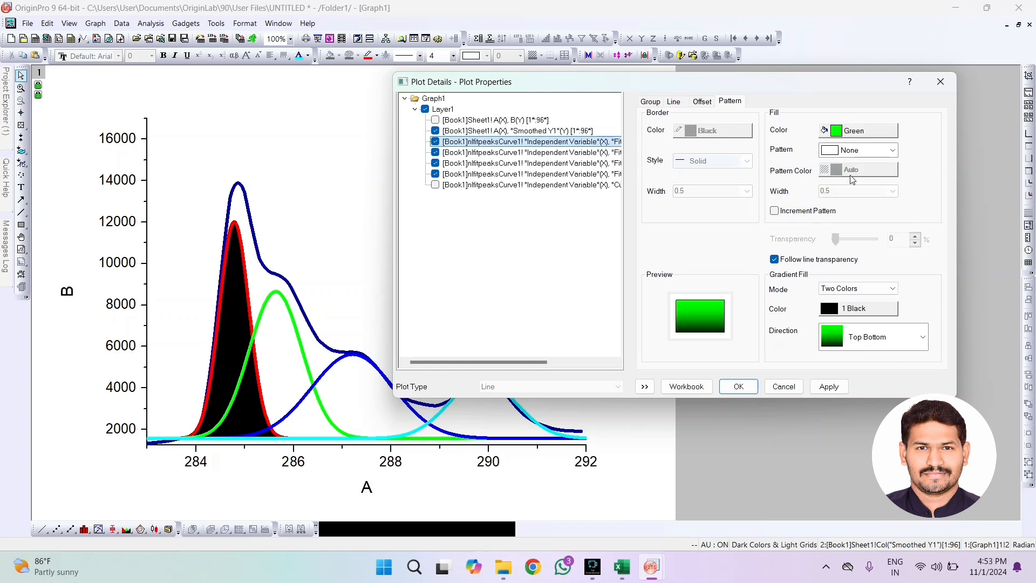
# Try Magenta as the second gradient color of the first peak's fill
pyautogui.click(856, 309)
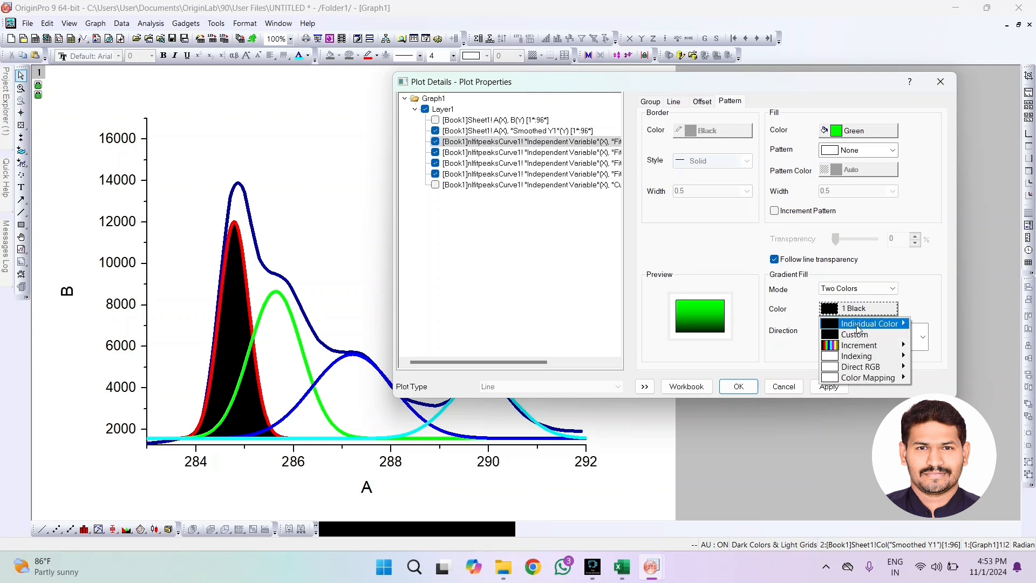
pyautogui.moveTo(870, 324)
pyautogui.click(930, 377)
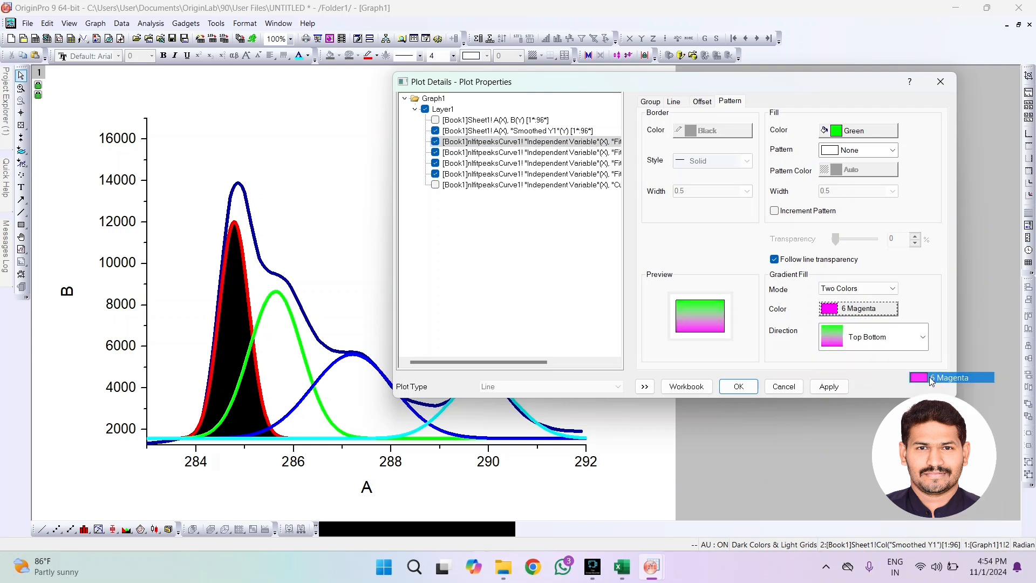
pyautogui.click(829, 387)
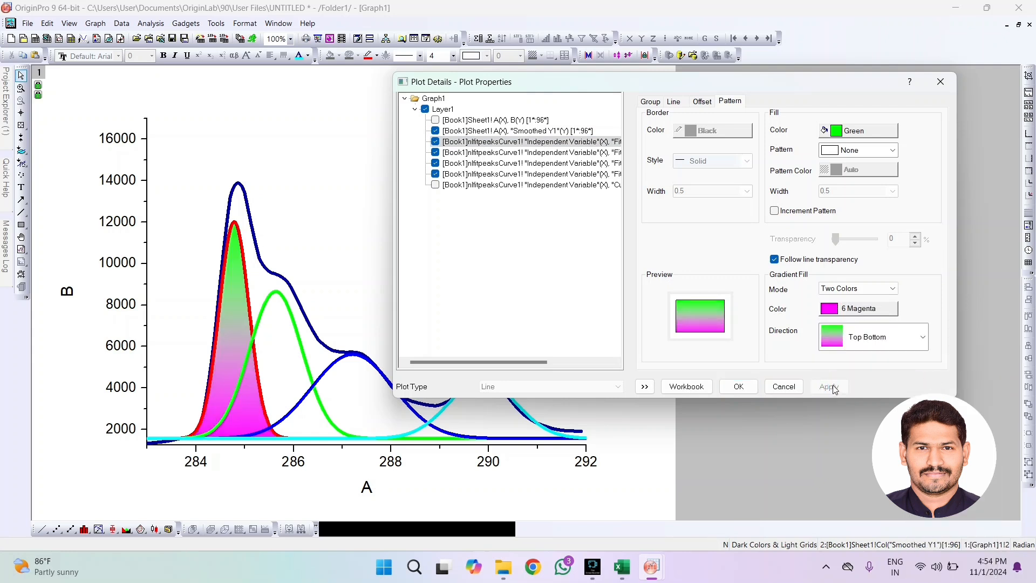
# Set the second gradient color of the first peak's fill to Yellow and accept the plot details
pyautogui.click(860, 309)
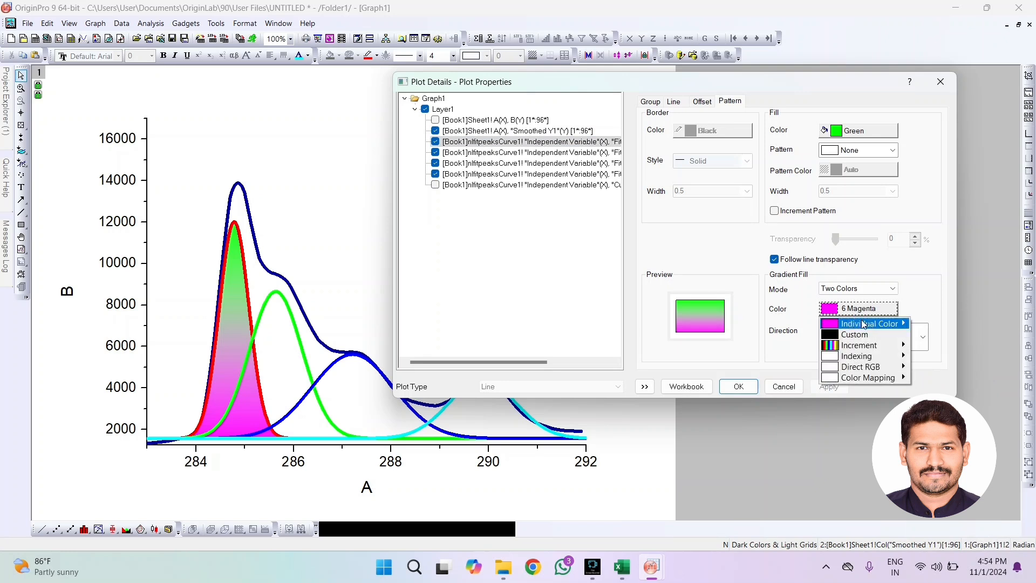
pyautogui.moveTo(885, 324)
pyautogui.click(942, 388)
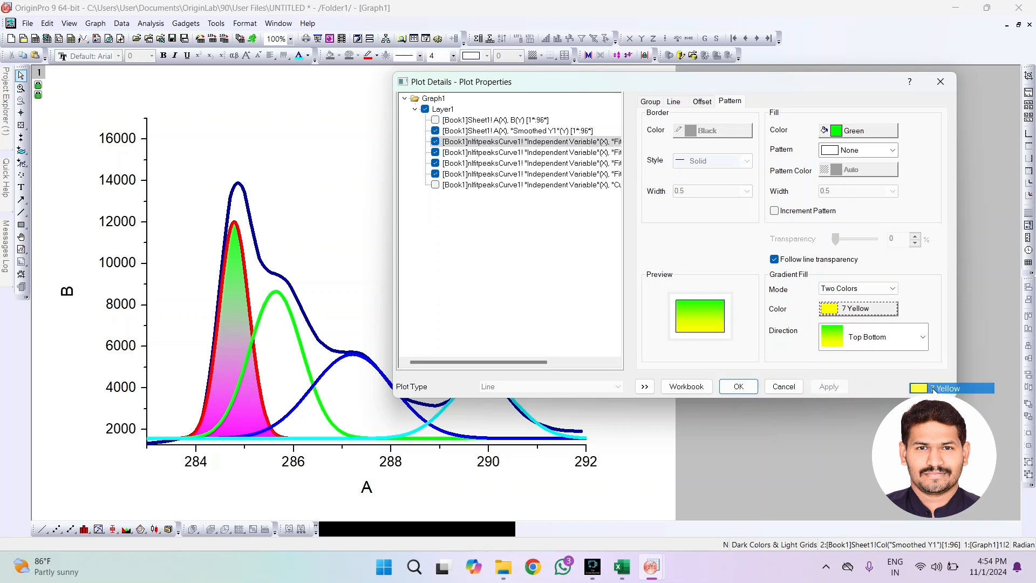
pyautogui.click(830, 388)
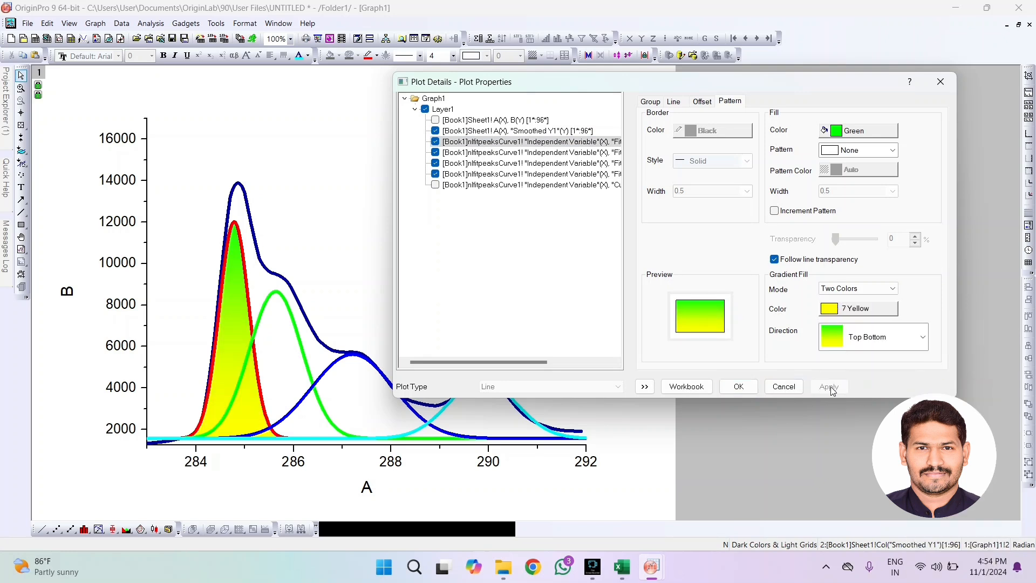
pyautogui.click(739, 386)
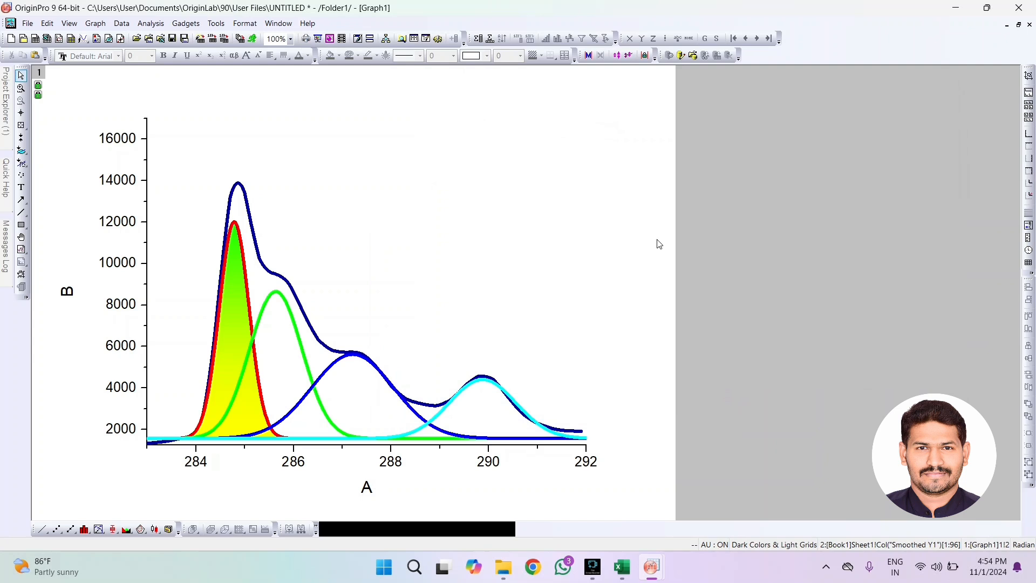
# Fill the area under the green second fit peak curve using the "Inclusive broken by missing values" option
pyautogui.click(299, 345)
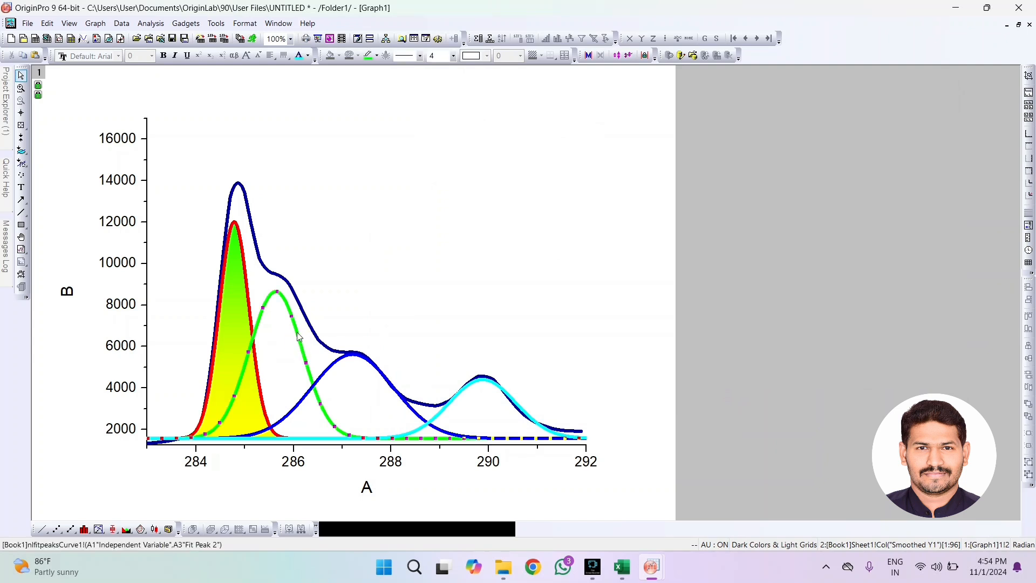
pyautogui.click(299, 337)
pyautogui.doubleClick(299, 336)
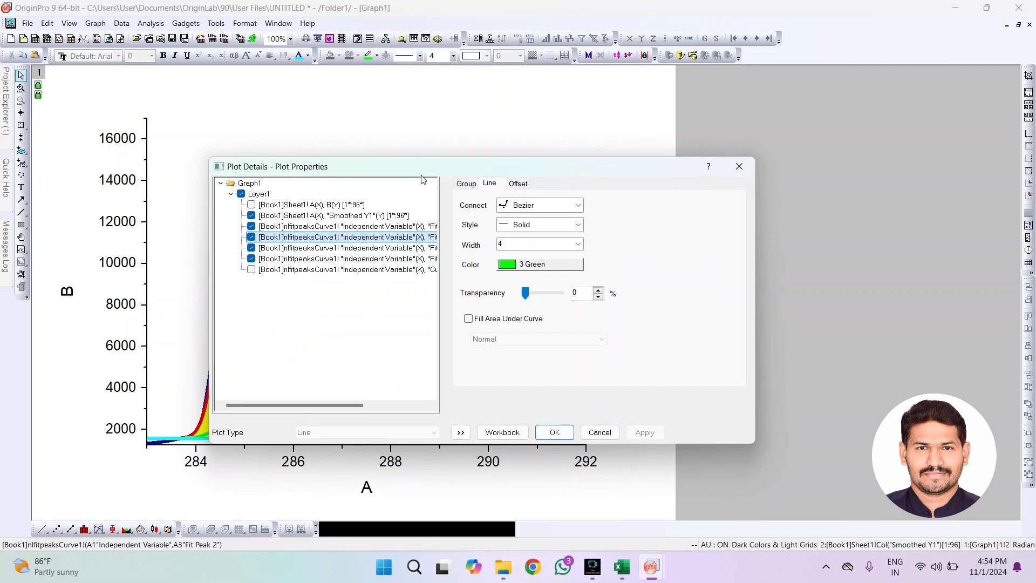
pyautogui.moveTo(418, 164); pyautogui.dragTo(693, 96)
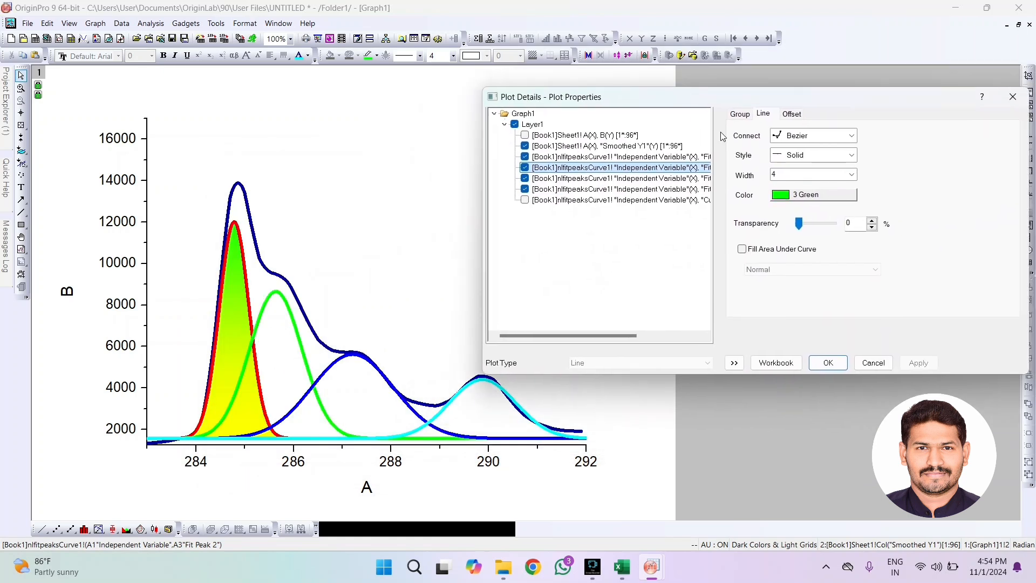
pyautogui.click(742, 249)
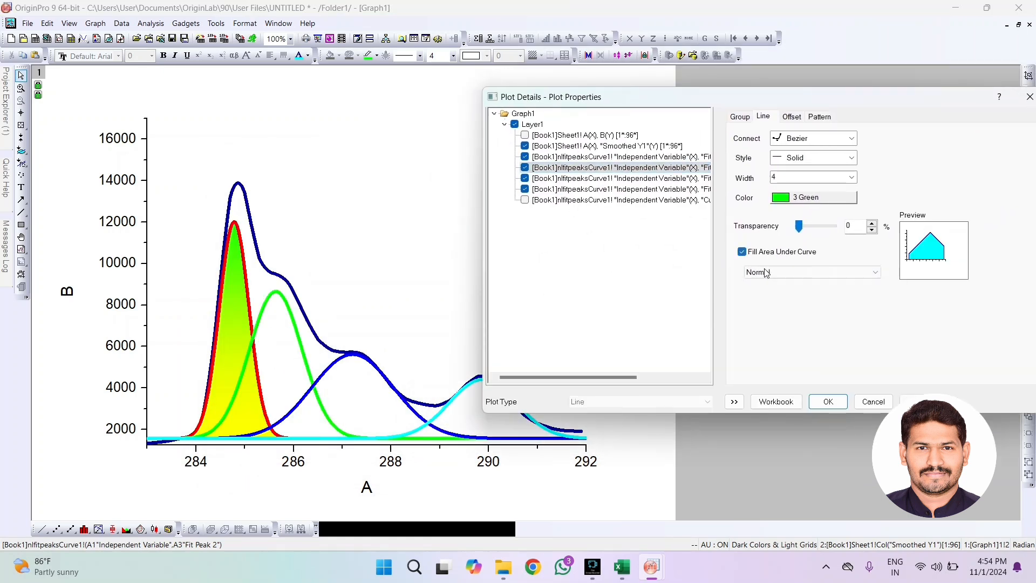
pyautogui.click(767, 274)
pyautogui.click(765, 283)
pyautogui.click(778, 274)
pyautogui.click(780, 291)
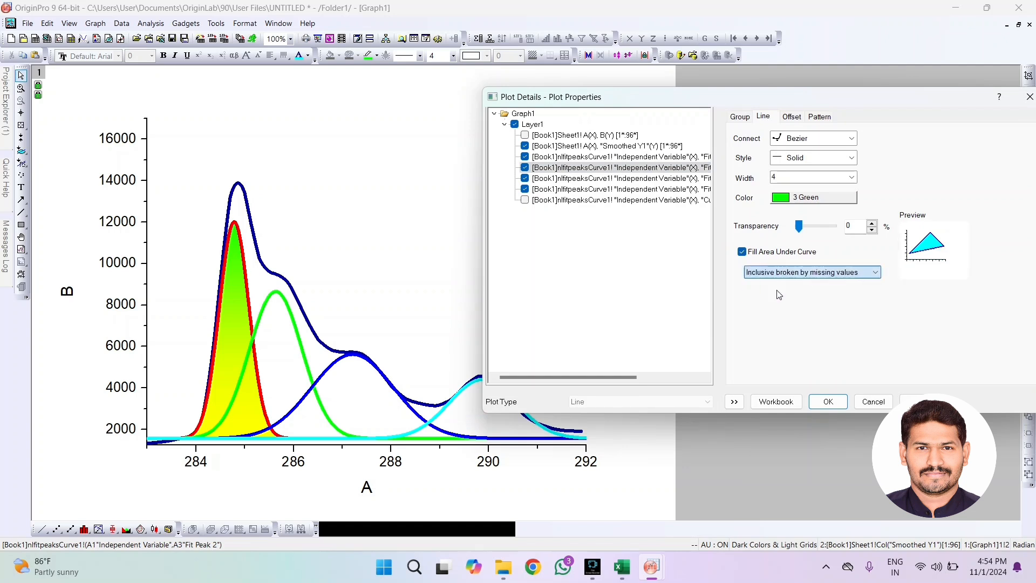
pyautogui.click(925, 396)
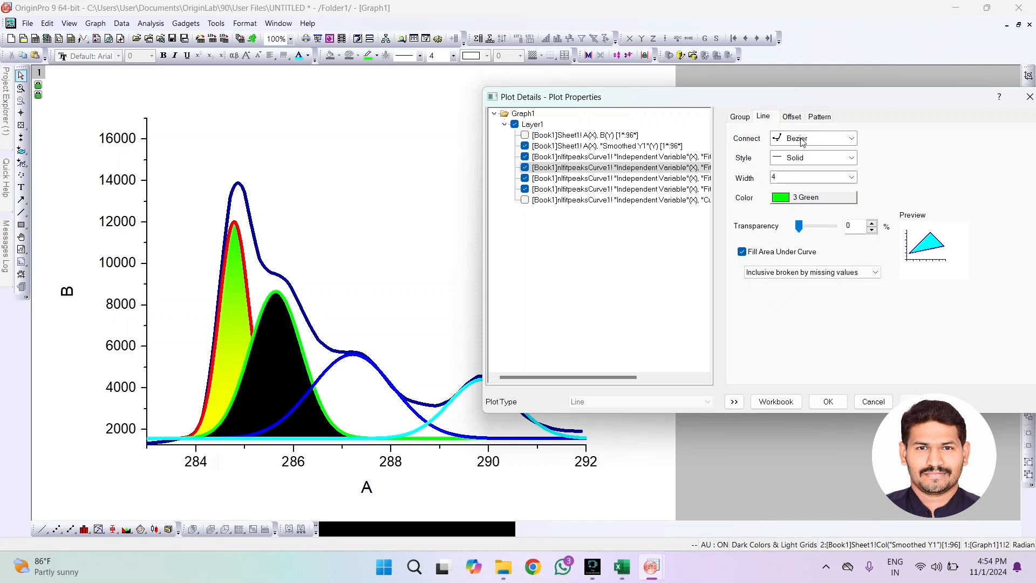
# Give the second peak's fill a Two Colors gradient with Magenta as the second gradient color
pyautogui.click(827, 120)
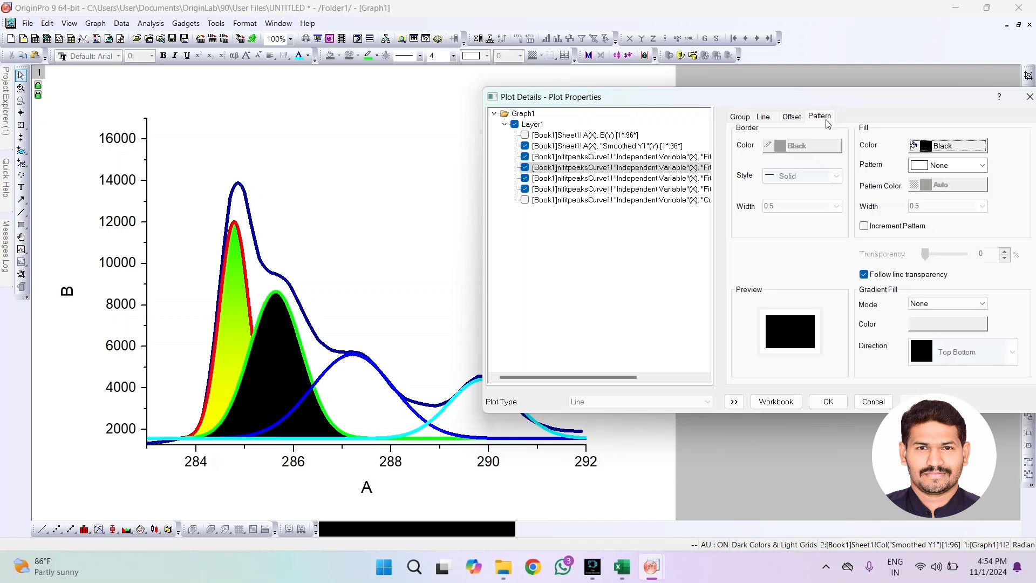
pyautogui.click(924, 305)
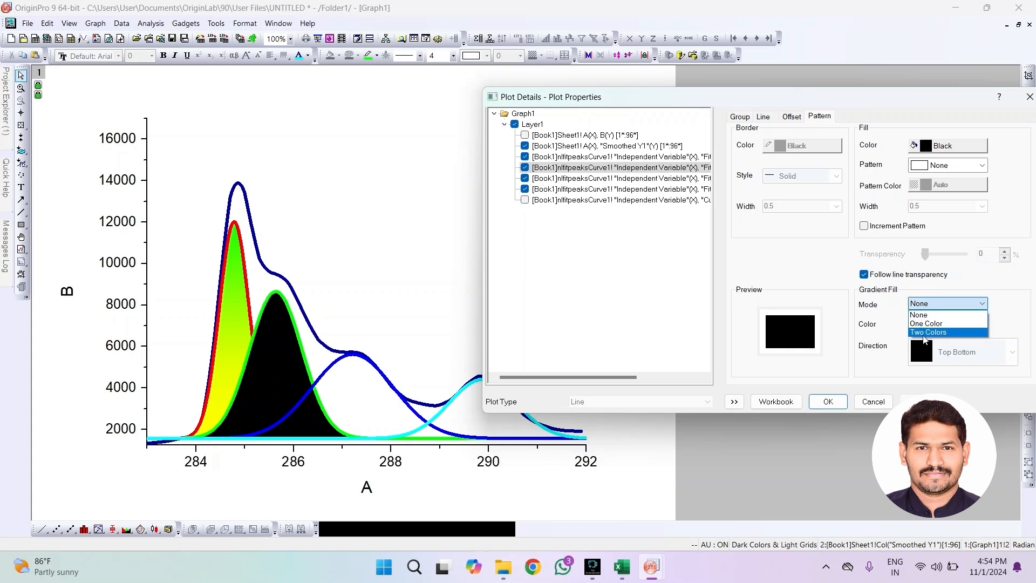
pyautogui.click(928, 313)
pyautogui.click(934, 324)
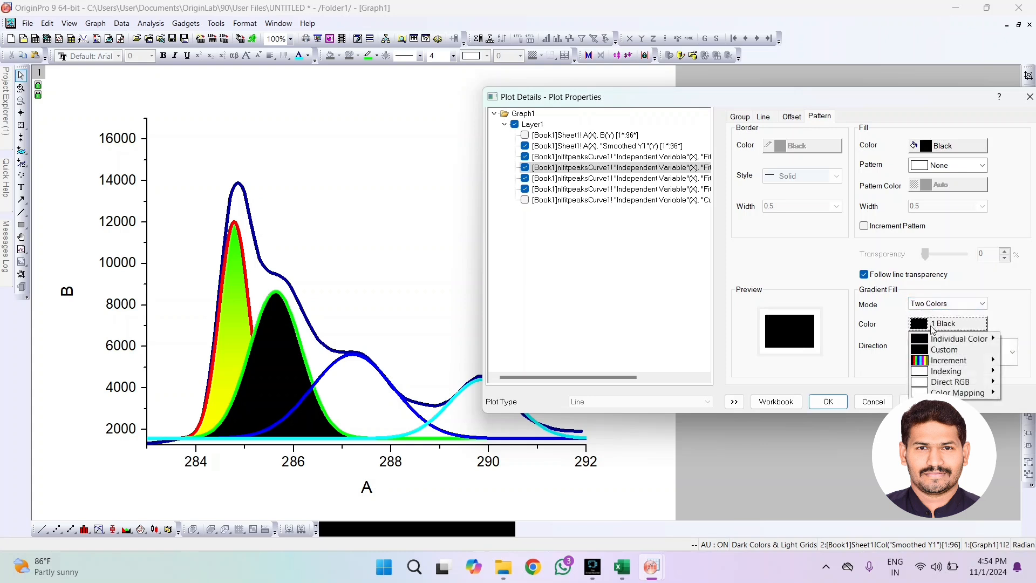
pyautogui.moveTo(960, 338)
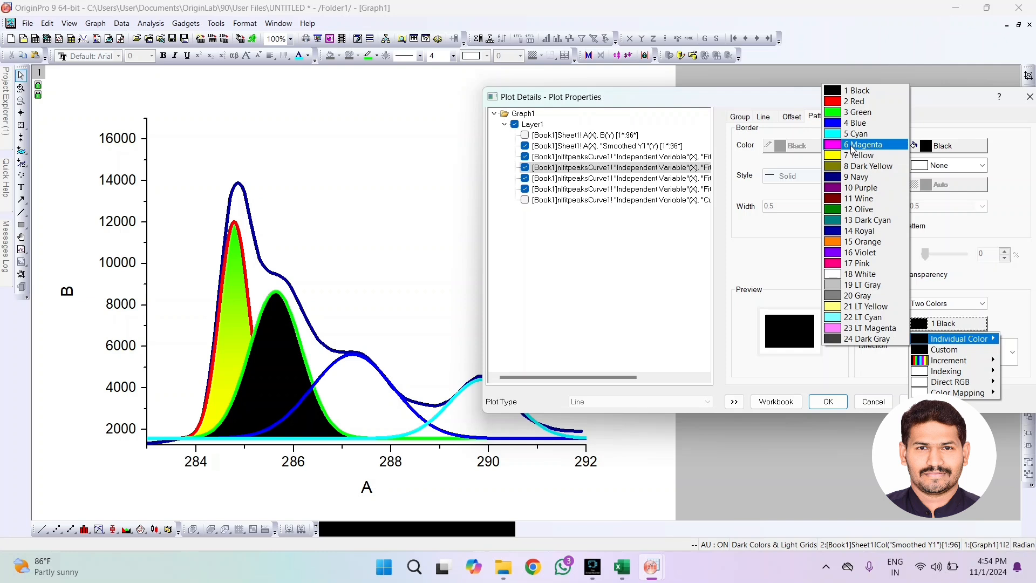
pyautogui.click(851, 146)
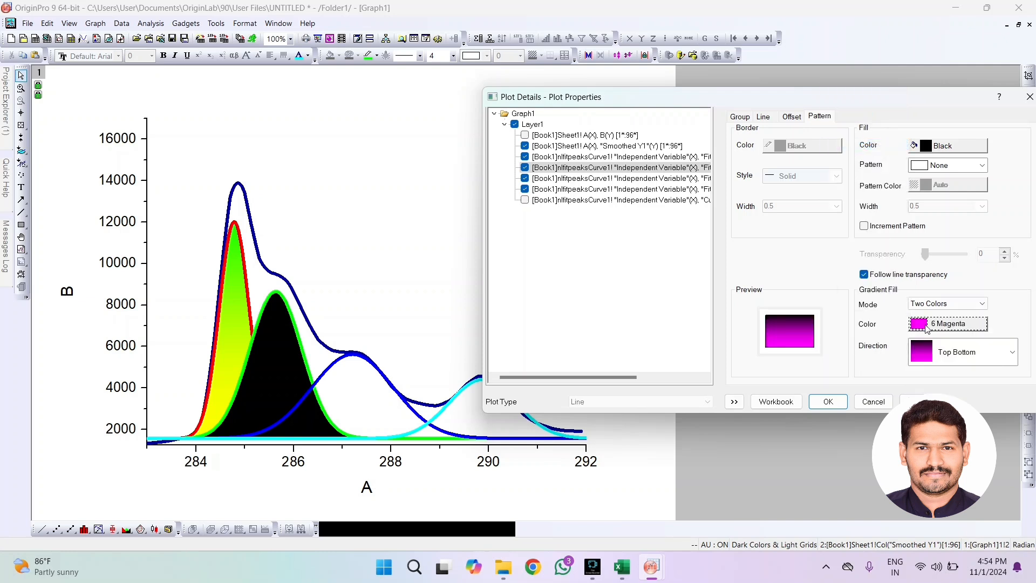
# Try Cyan as the fill color of the second peak's gradient
pyautogui.click(940, 147)
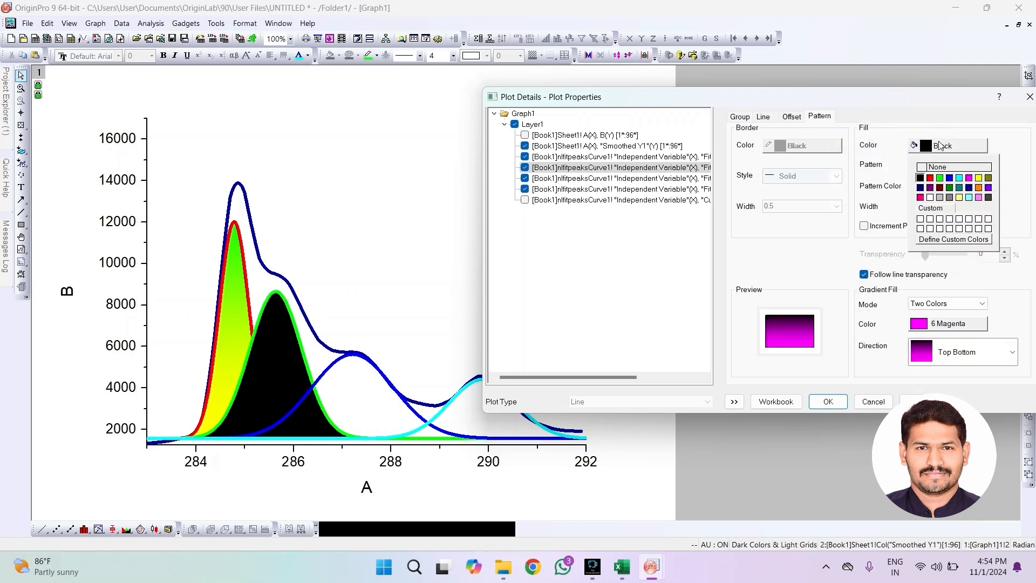
pyautogui.click(960, 179)
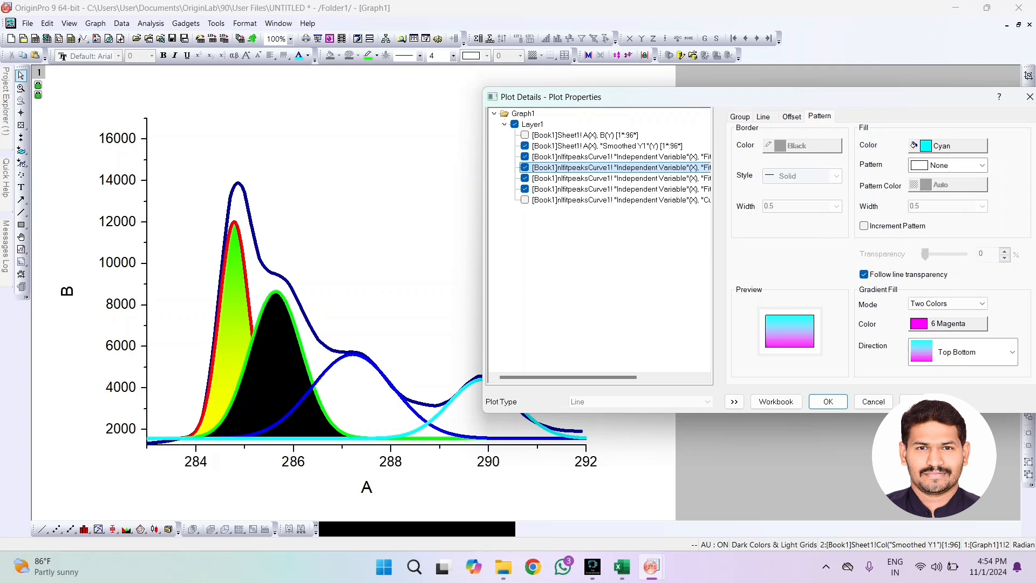
pyautogui.click(913, 402)
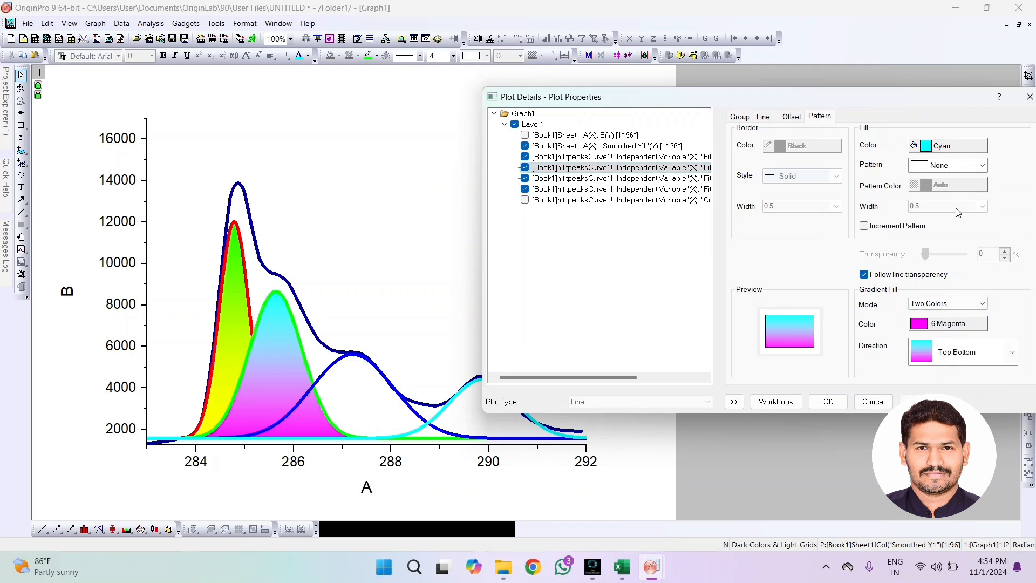
# Set the fill color of the second peak's gradient to Violet and accept the plot details
pyautogui.click(956, 148)
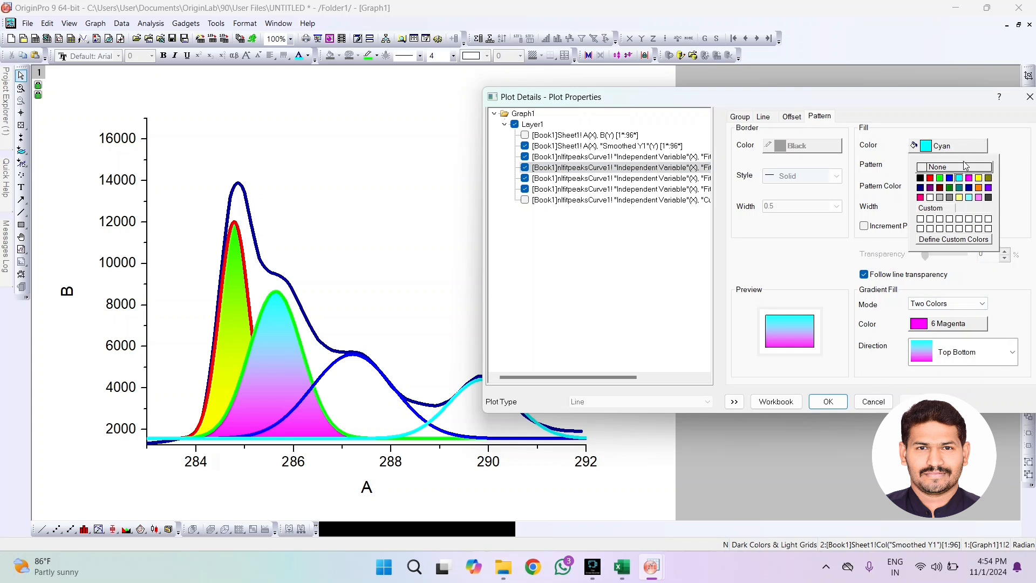
pyautogui.click(989, 187)
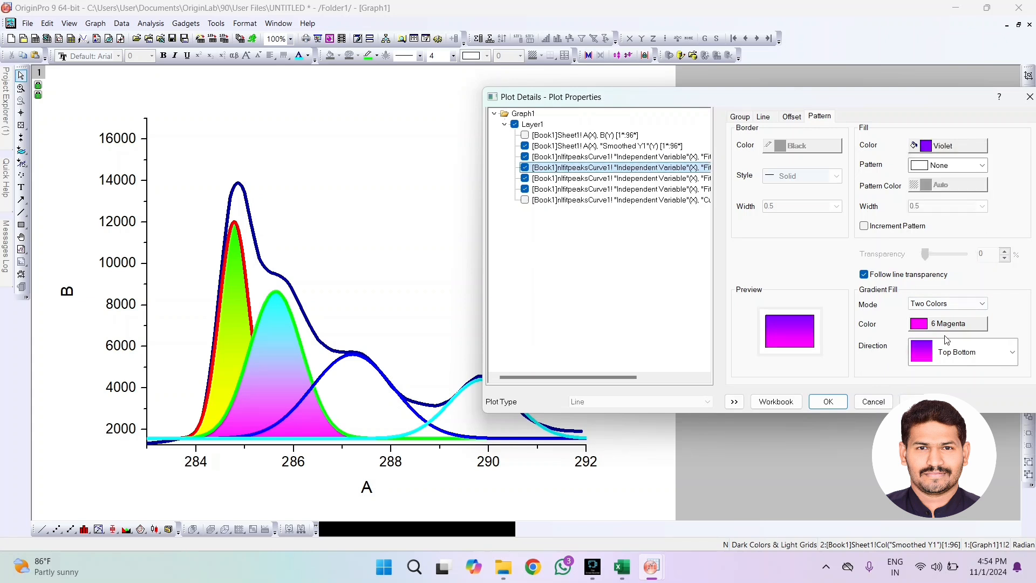
pyautogui.click(919, 402)
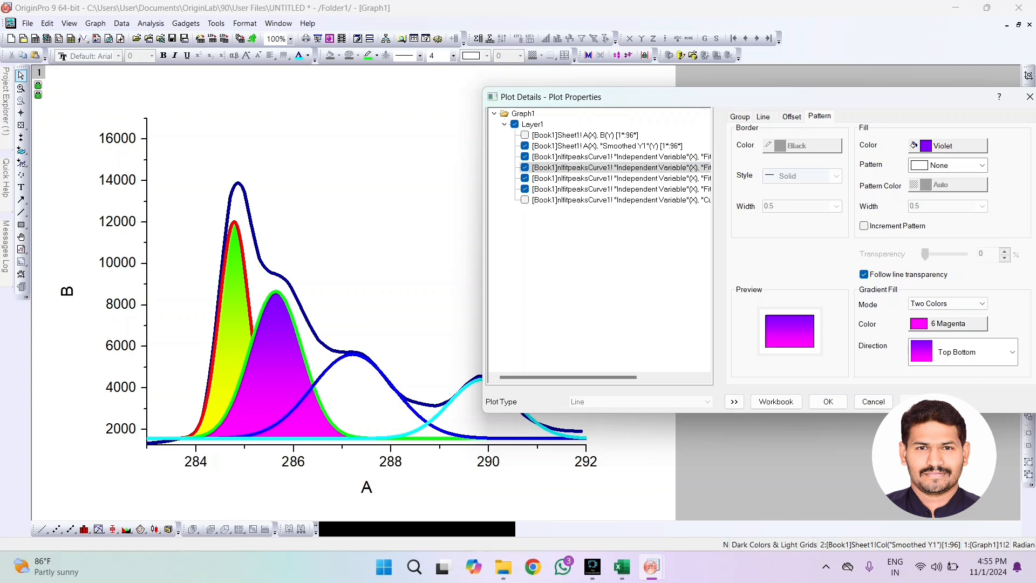
pyautogui.click(826, 402)
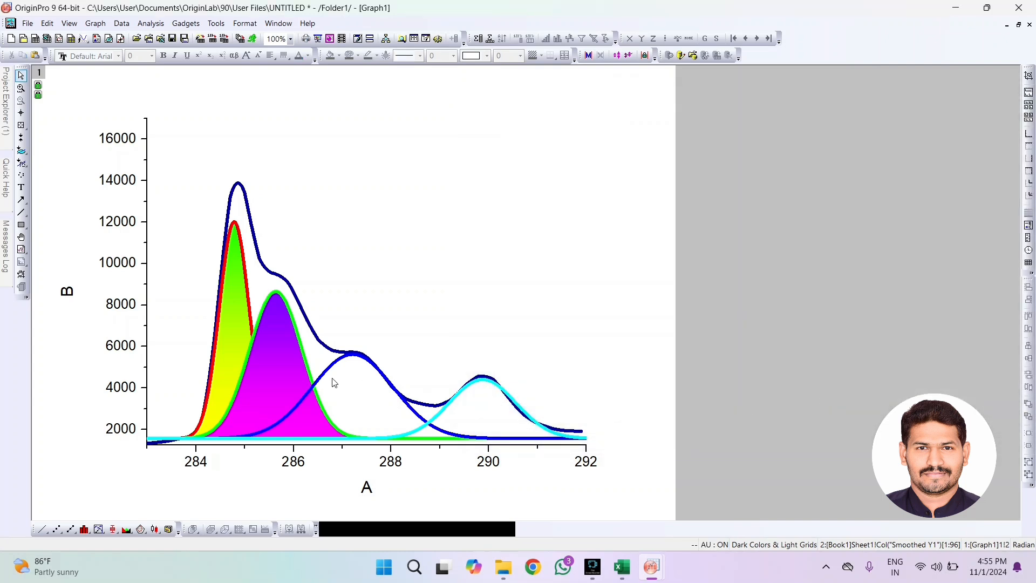
# Fill the area under the blue third fit peak curve using the "Inclusive broken by missing values" option
pyautogui.click(329, 373)
pyautogui.doubleClick(329, 373)
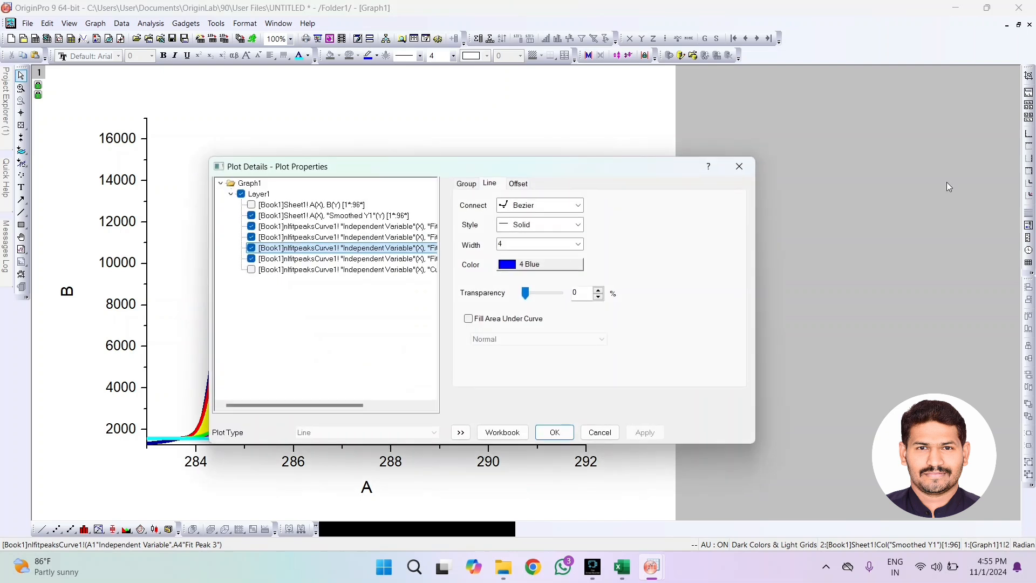
pyautogui.moveTo(540, 170); pyautogui.dragTo(773, 112)
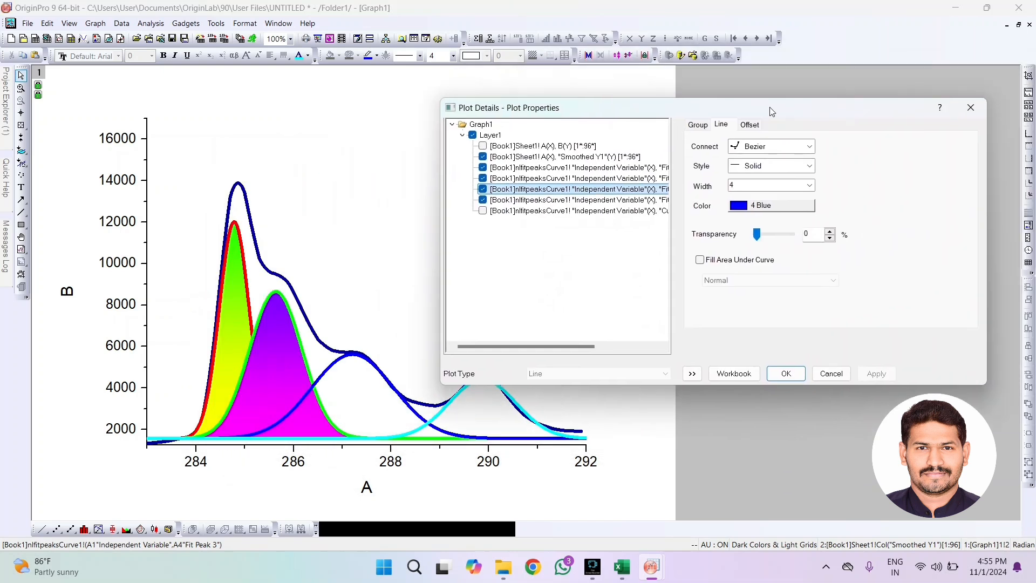
pyautogui.click(701, 261)
pyautogui.click(724, 282)
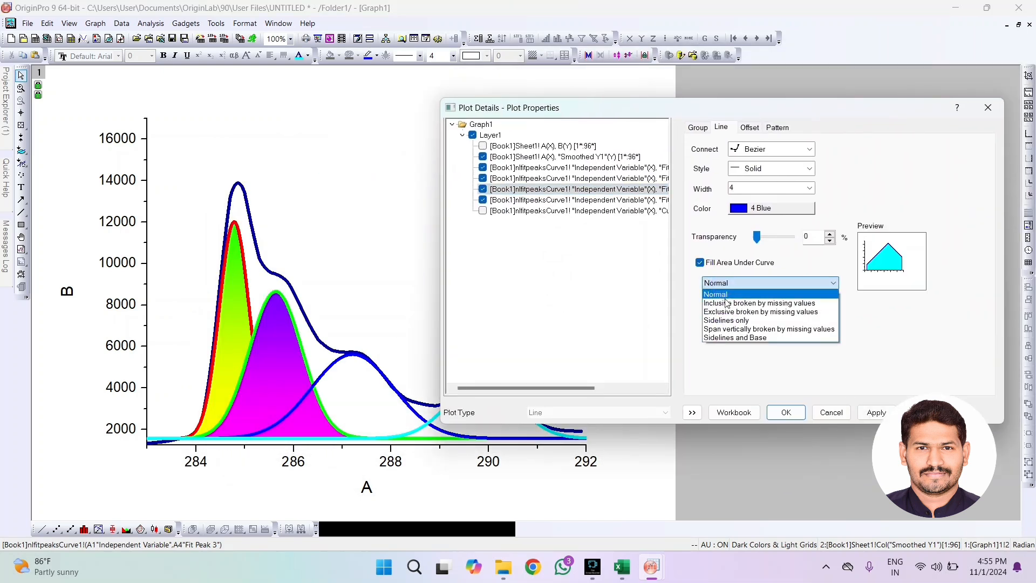
pyautogui.click(729, 310)
pyautogui.click(869, 411)
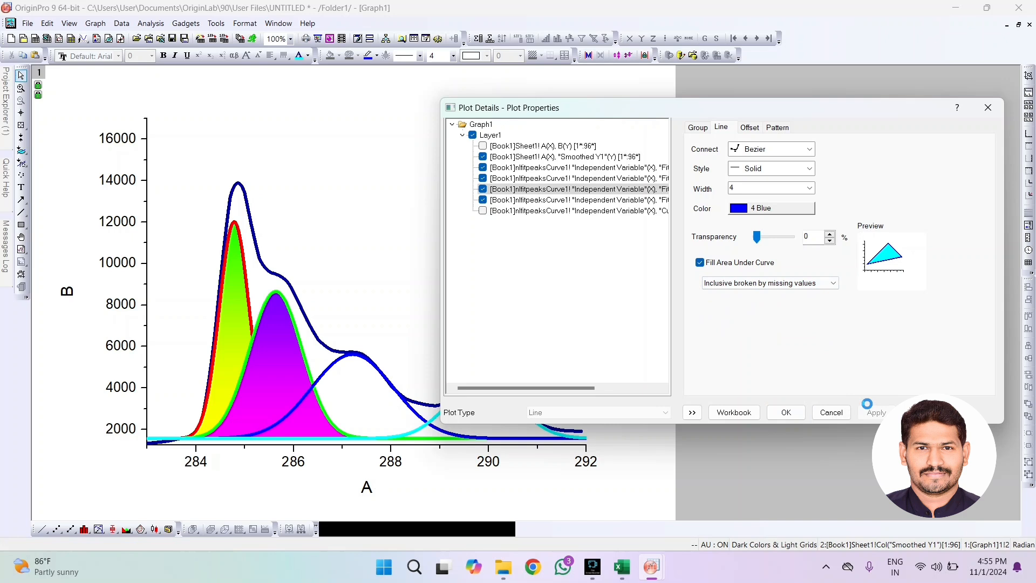
# Give the third peak's fill a Two Colors gradient with Red as the fill color and Yellow as the second color
pyautogui.click(786, 128)
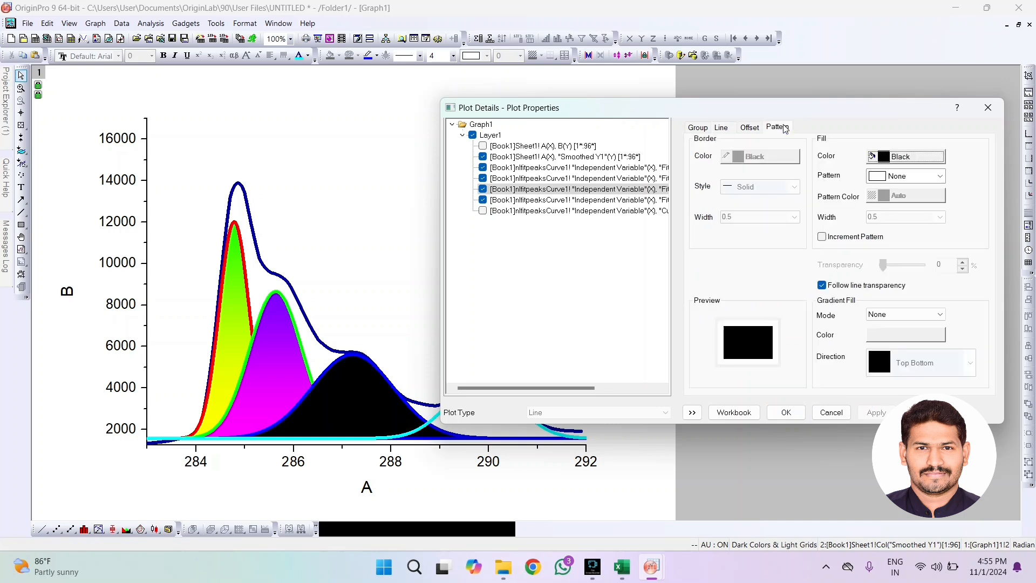
pyautogui.click(903, 314)
pyautogui.click(882, 344)
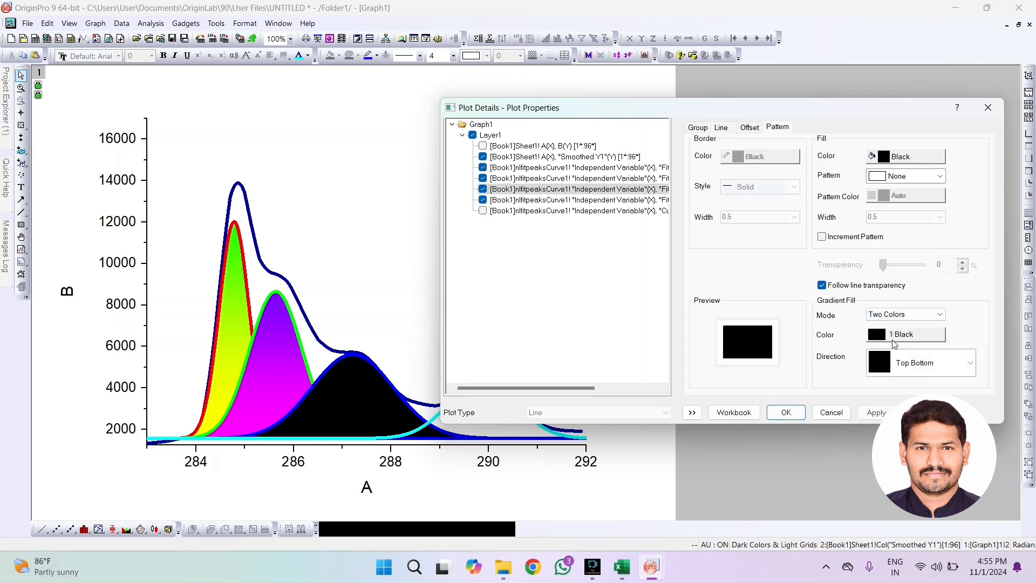
pyautogui.click(884, 162)
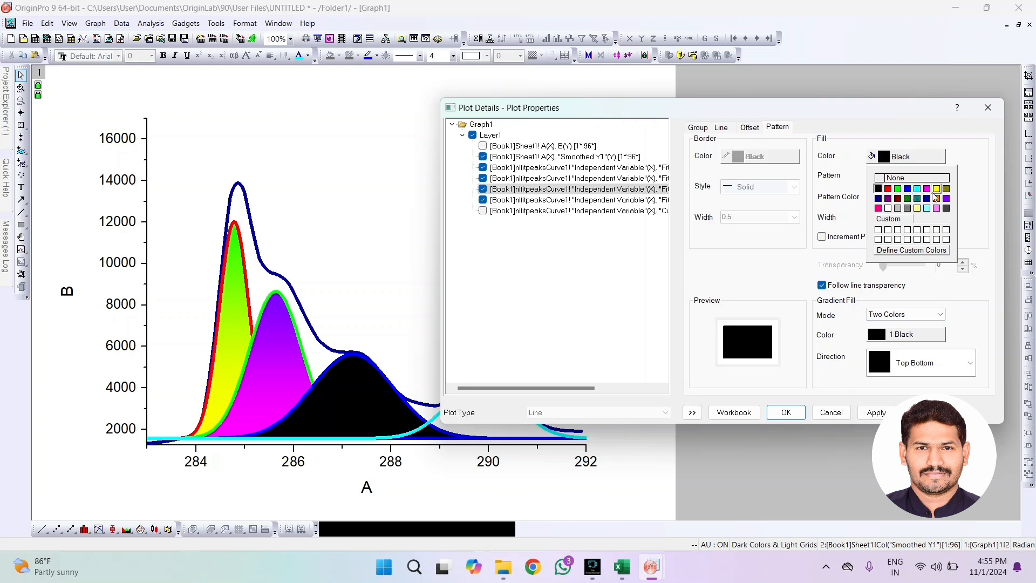
pyautogui.click(888, 189)
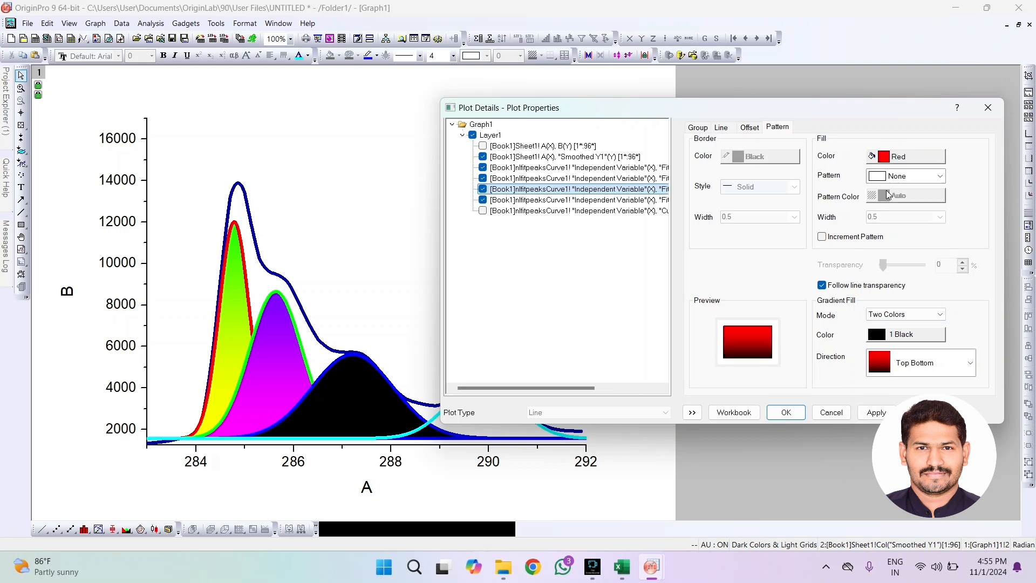
pyautogui.click(906, 335)
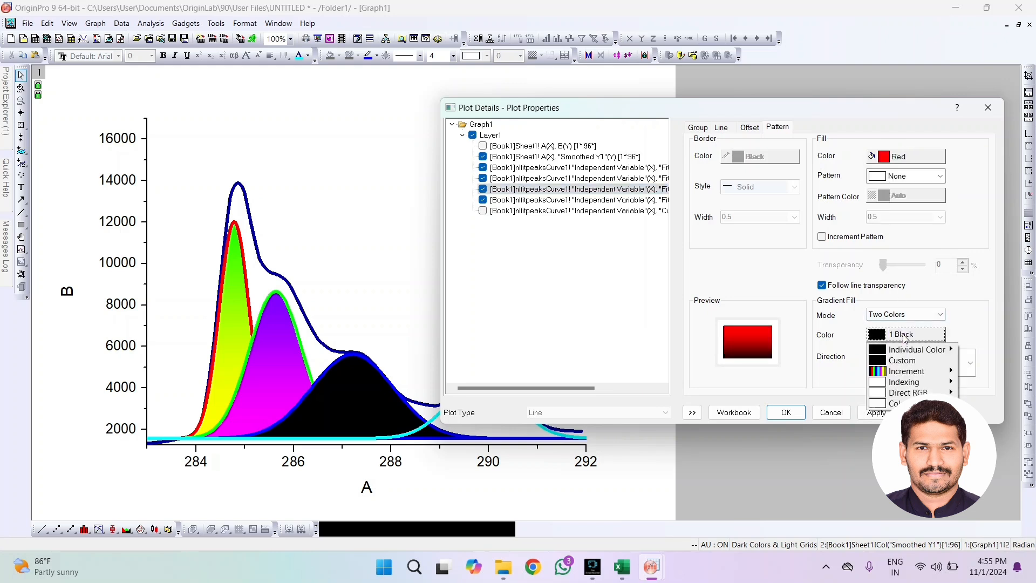
pyautogui.moveTo(902, 348)
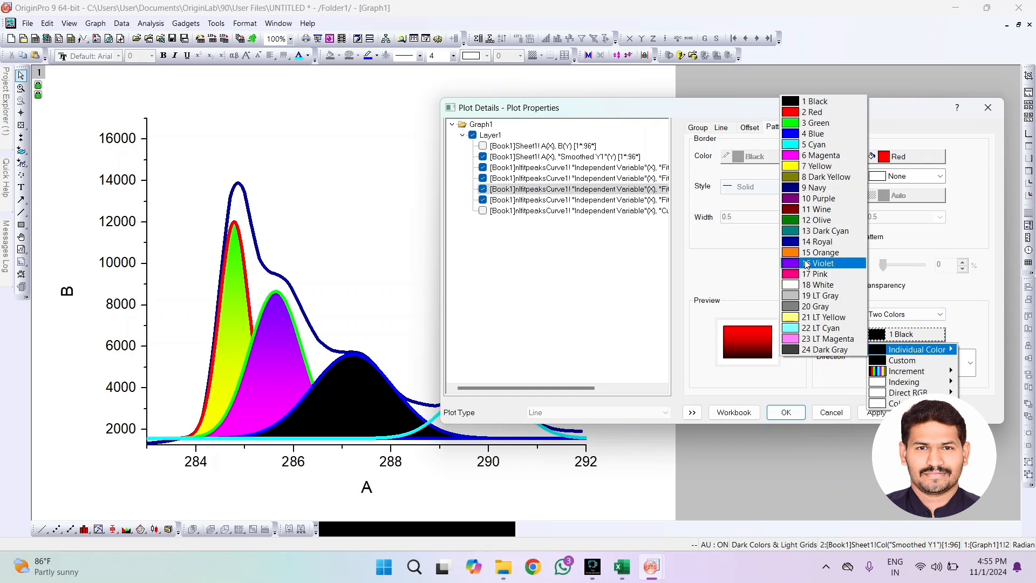
pyautogui.click(817, 165)
pyautogui.click(876, 413)
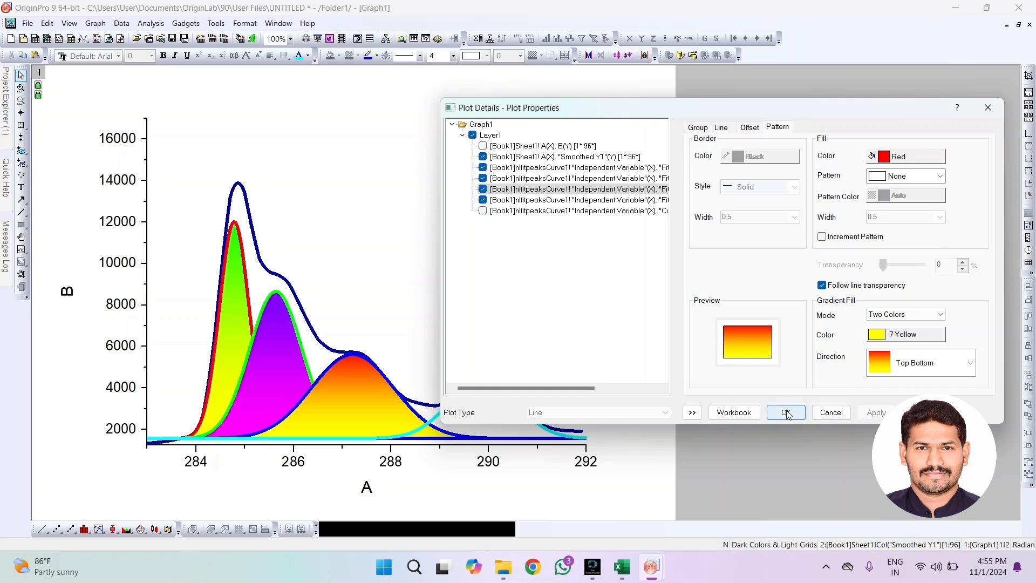
# Fill the area under the cyan fourth fit peak curve using the "Inclusive broken by missing values" option
pyautogui.click(521, 200)
pyautogui.click(700, 263)
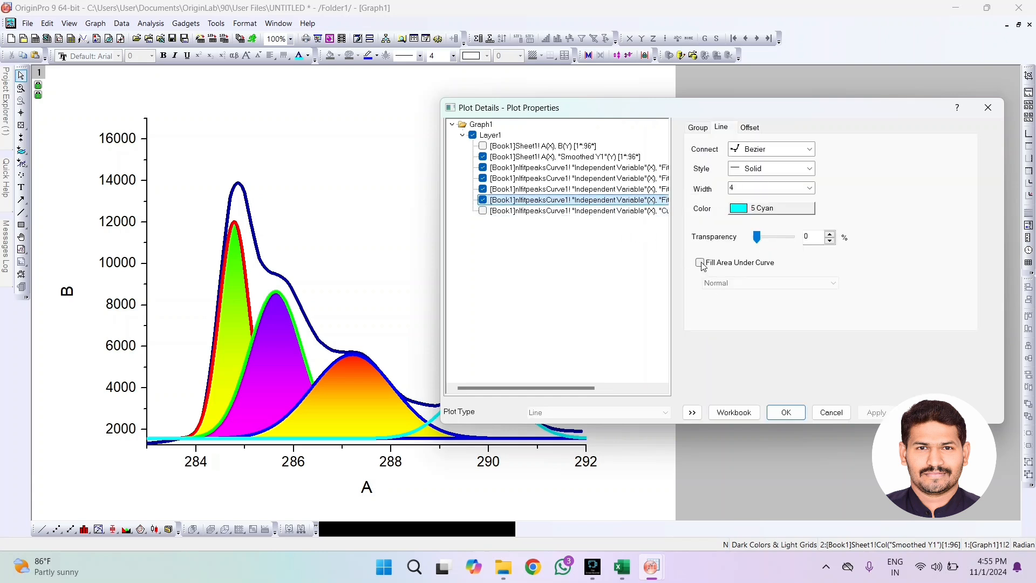
pyautogui.click(728, 290)
pyautogui.click(734, 301)
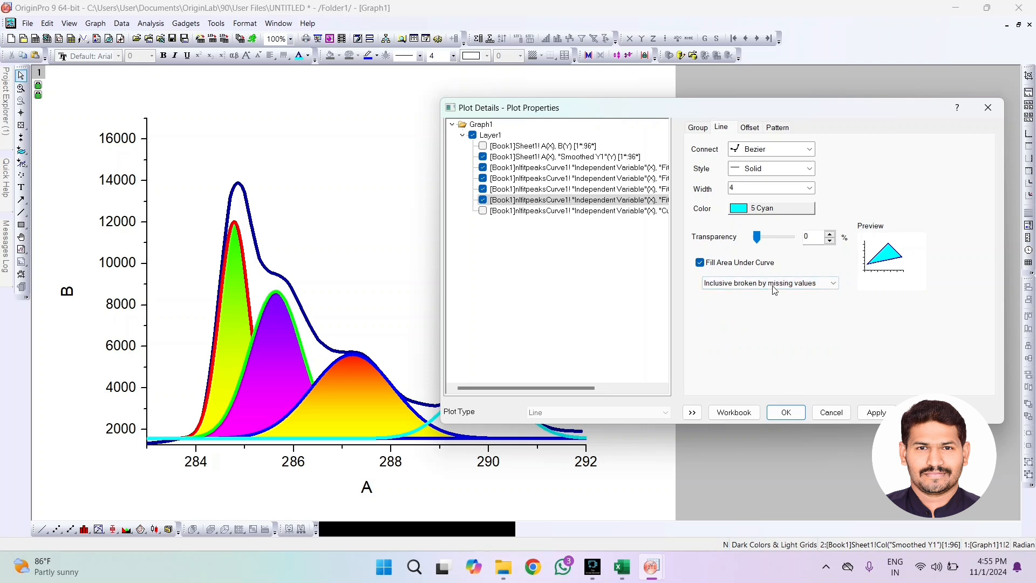
# Give the fourth peak's fill a Two Colors gradient with Blue as the fill color and Cyan as the second color
pyautogui.click(777, 128)
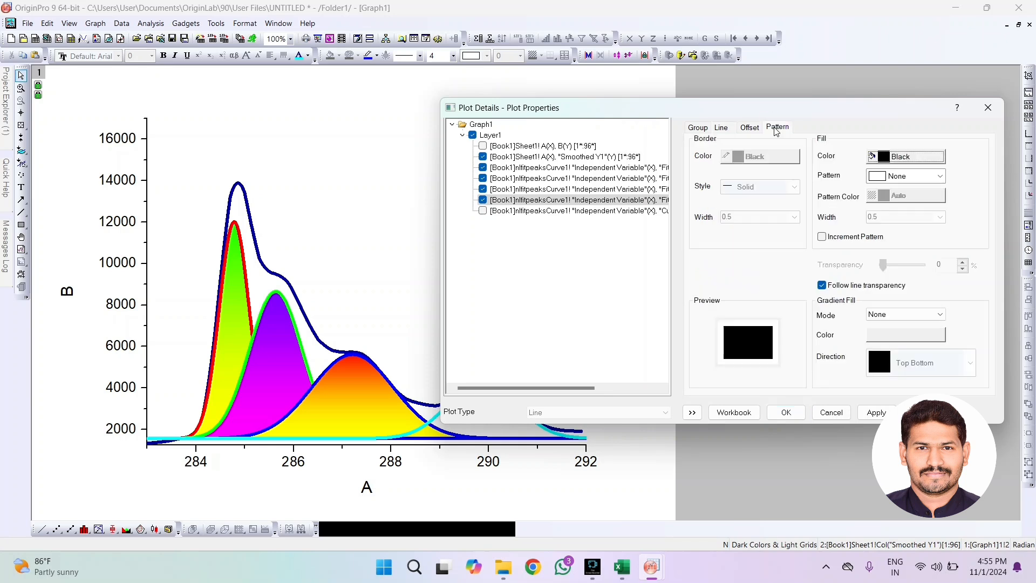
pyautogui.click(940, 315)
pyautogui.click(899, 330)
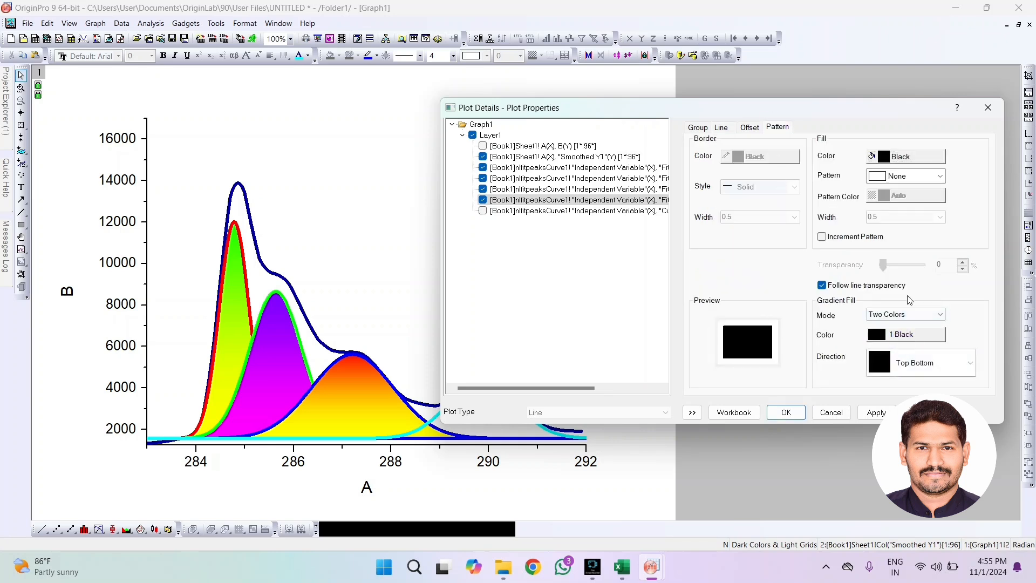
pyautogui.click(909, 159)
pyautogui.click(908, 200)
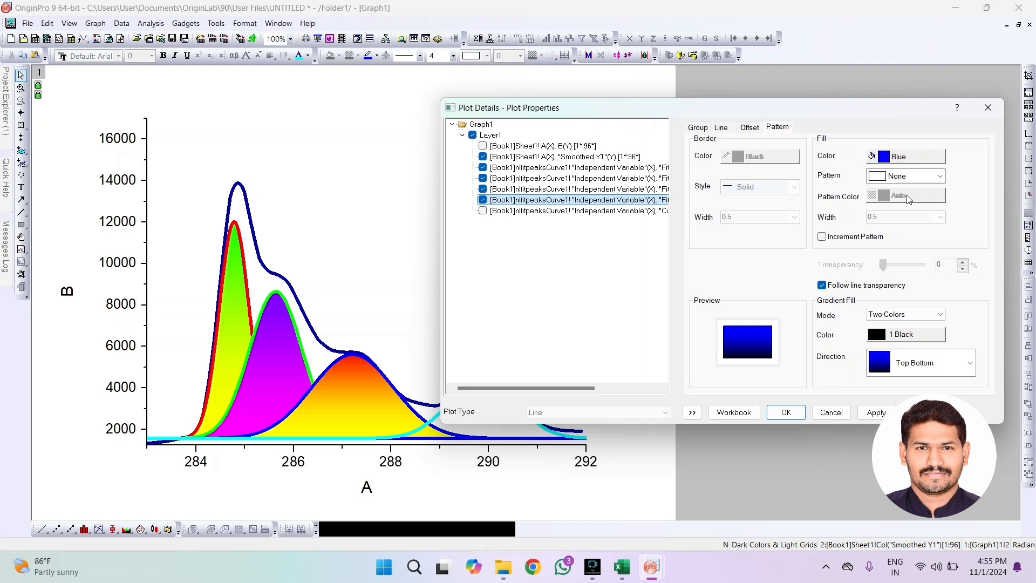
pyautogui.click(907, 335)
pyautogui.moveTo(919, 354)
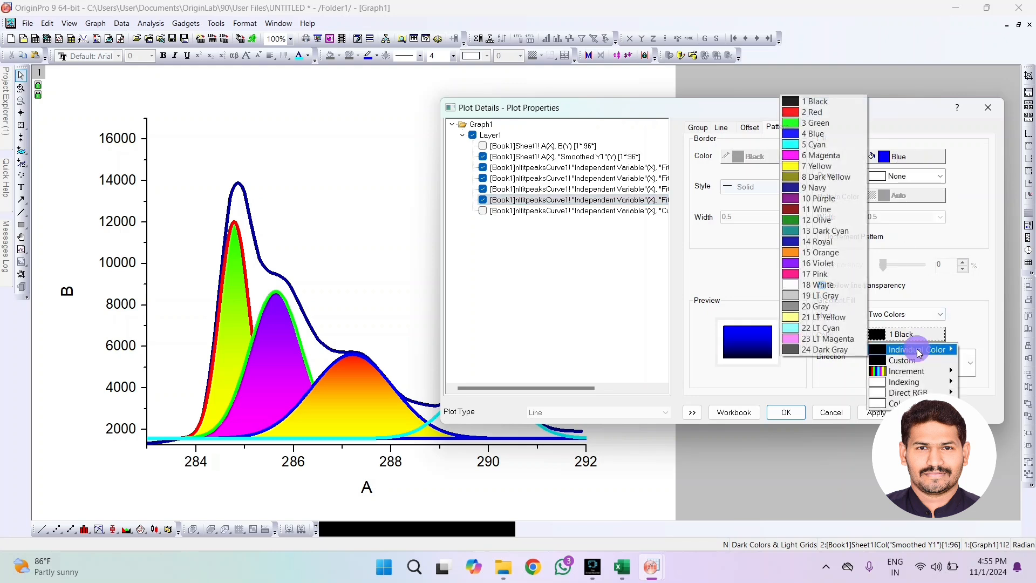
pyautogui.click(809, 144)
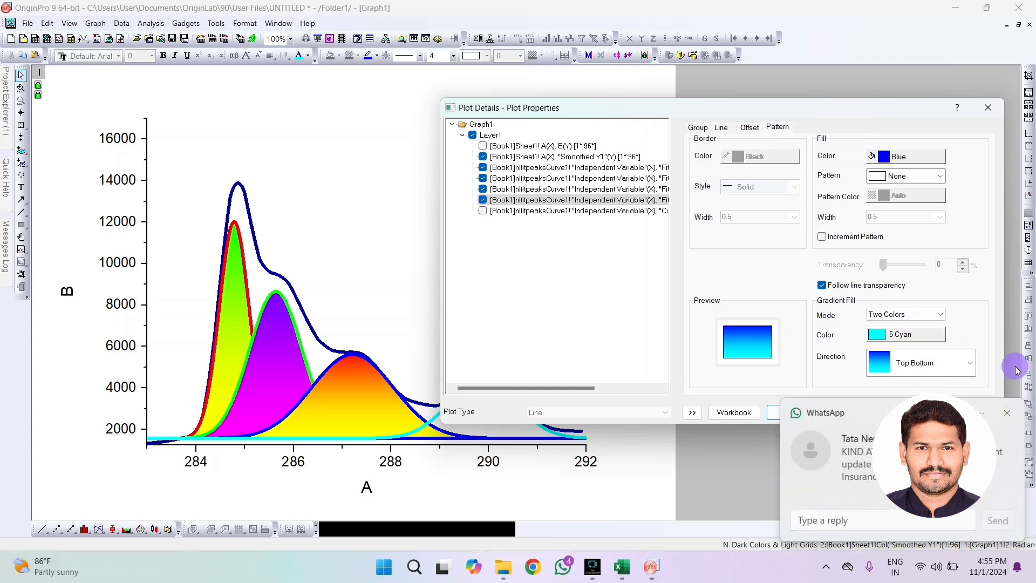
pyautogui.click(1008, 413)
pyautogui.click(876, 412)
pyautogui.click(786, 412)
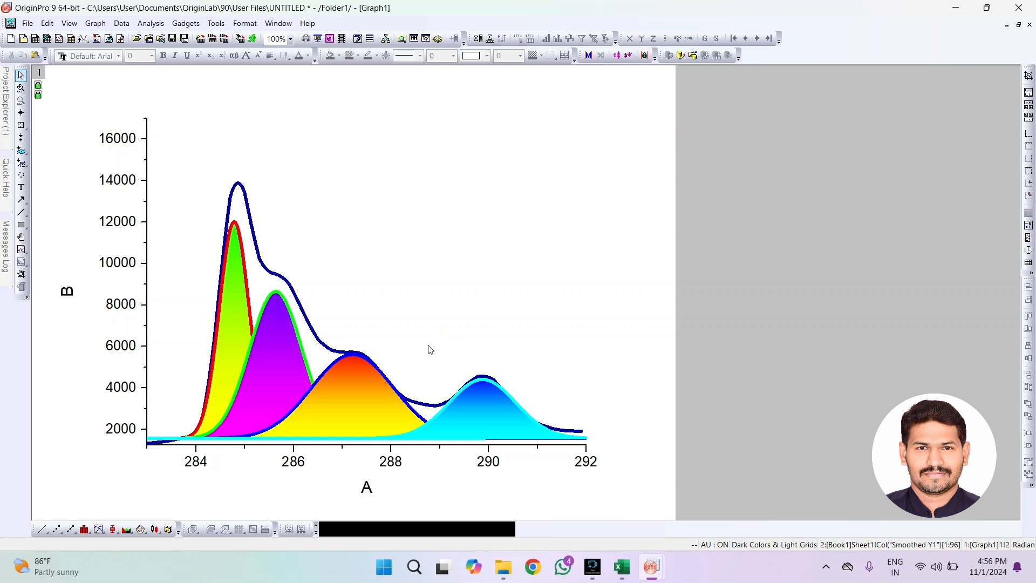
# Switch the fit peak curves' group edit mode to Dependent and accept the plot details
pyautogui.doubleClick(251, 308)
pyautogui.click(457, 184)
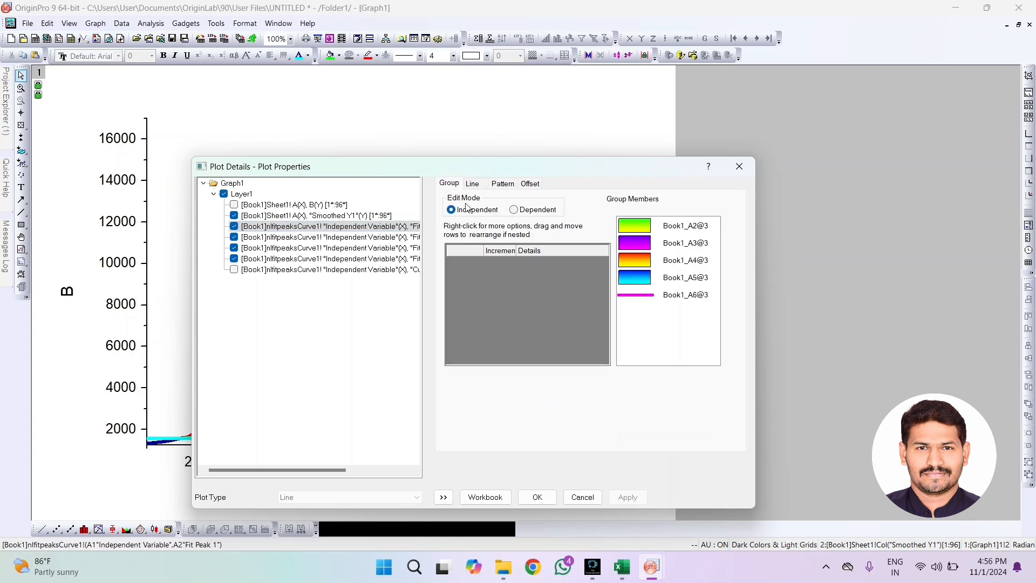
pyautogui.click(514, 213)
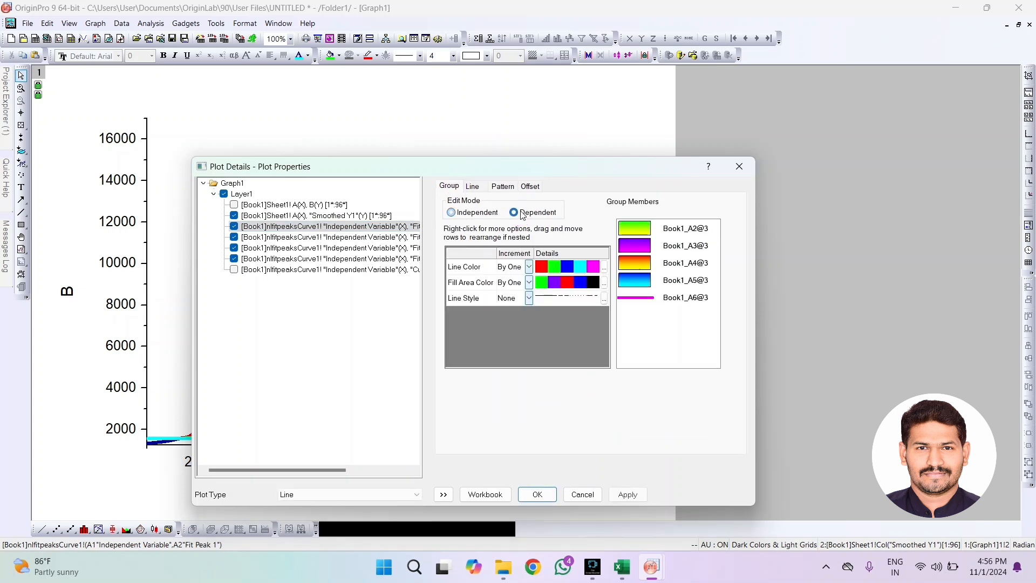
pyautogui.click(477, 187)
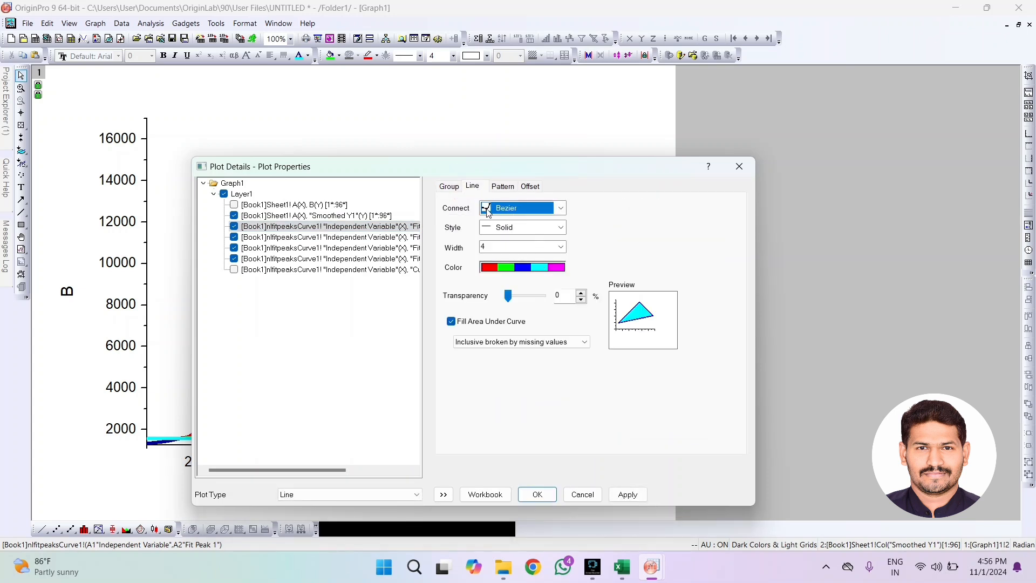
pyautogui.click(629, 495)
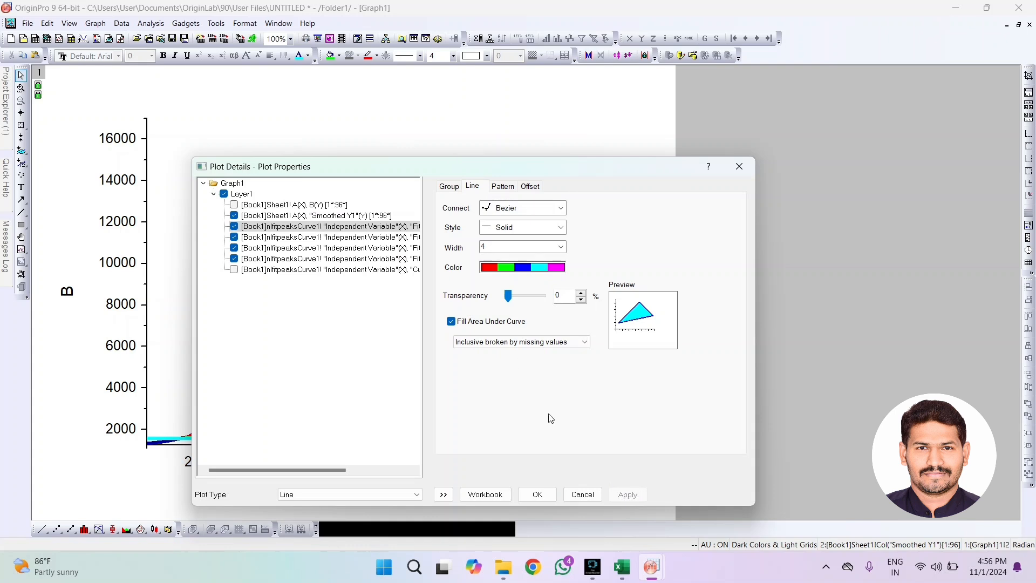
pyautogui.click(538, 494)
# Set the line colors of the first four fit peak curves in the group's color increment list to Black and apply them
pyautogui.click(325, 374)
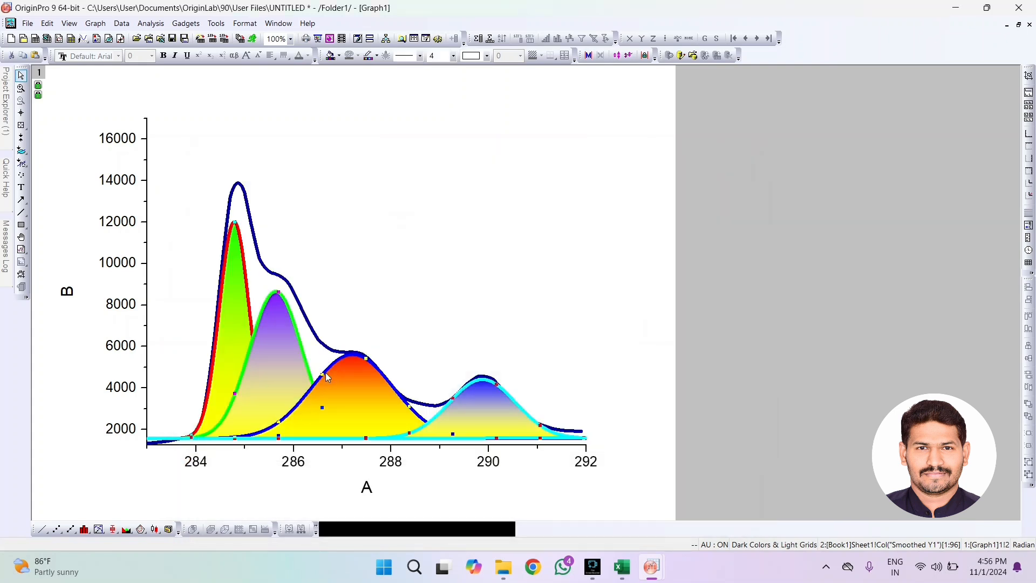
pyautogui.click(321, 377)
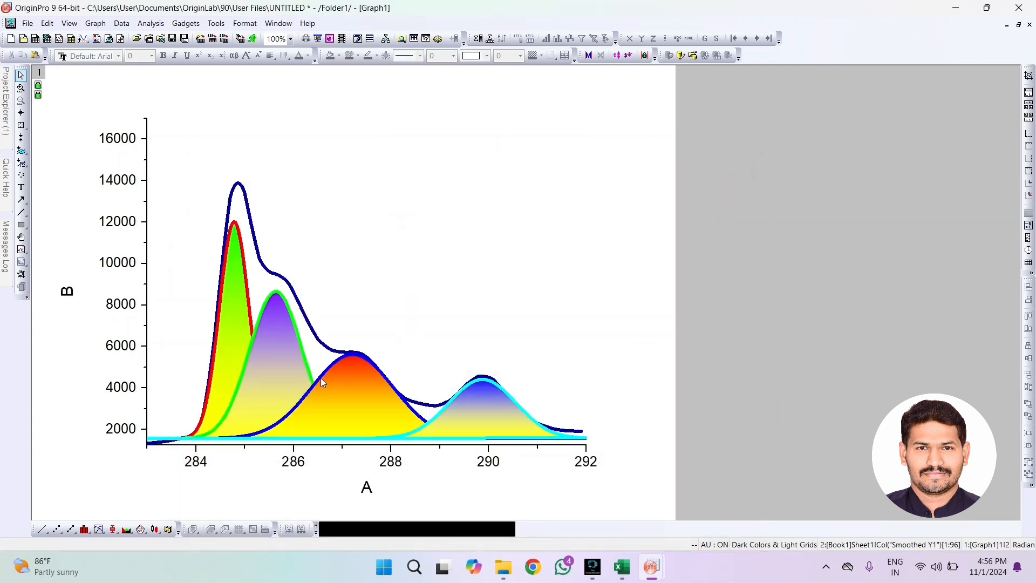
pyautogui.doubleClick(320, 378)
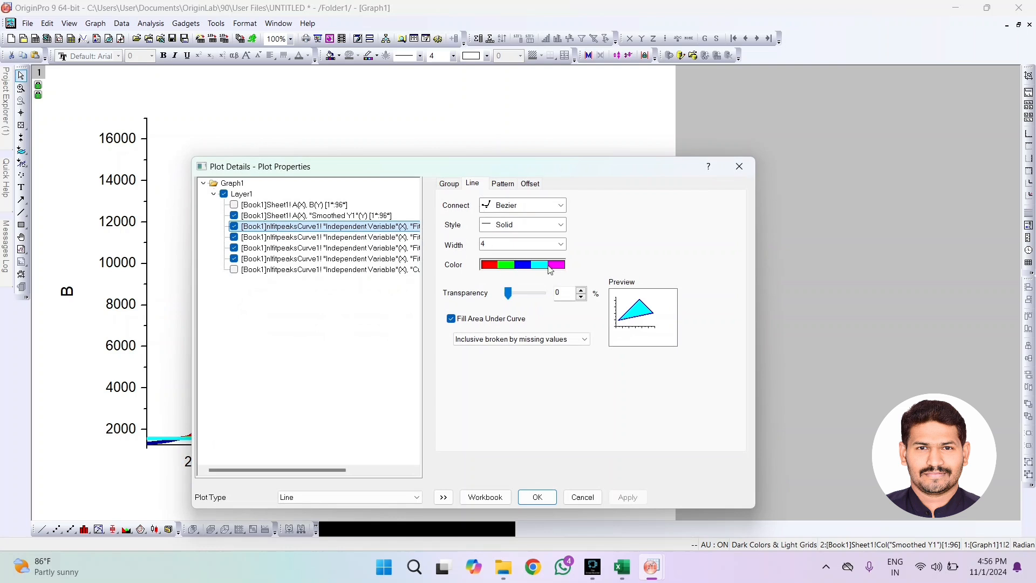
pyautogui.click(443, 186)
pyautogui.click(601, 267)
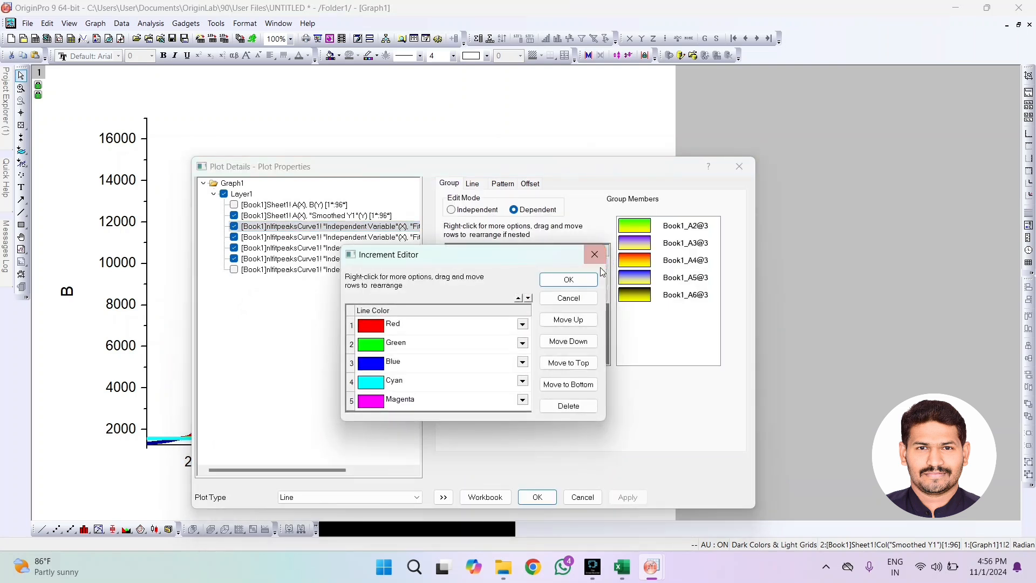
pyautogui.click(522, 325)
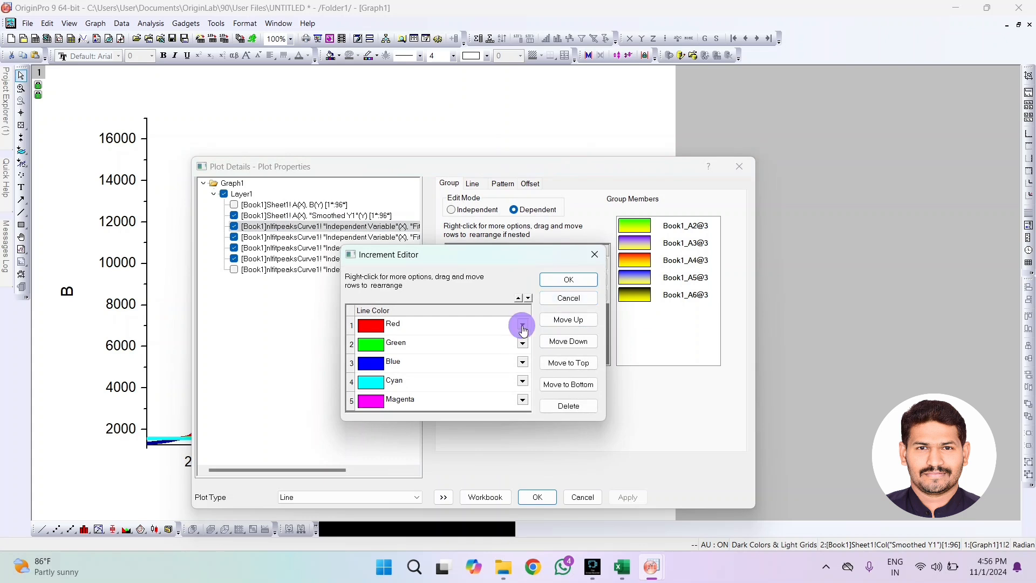
pyautogui.click(362, 345)
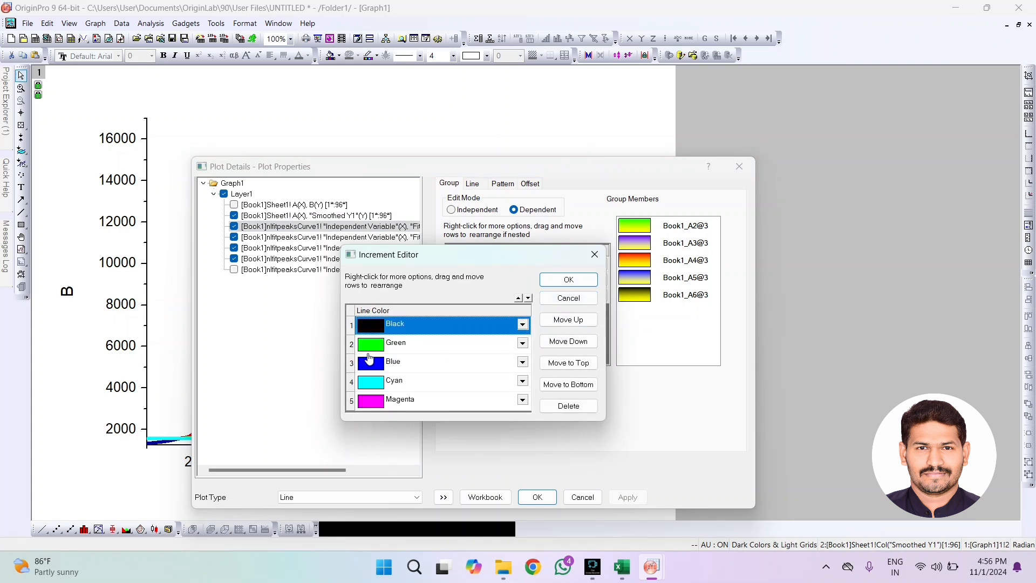
pyautogui.click(523, 344)
pyautogui.click(368, 372)
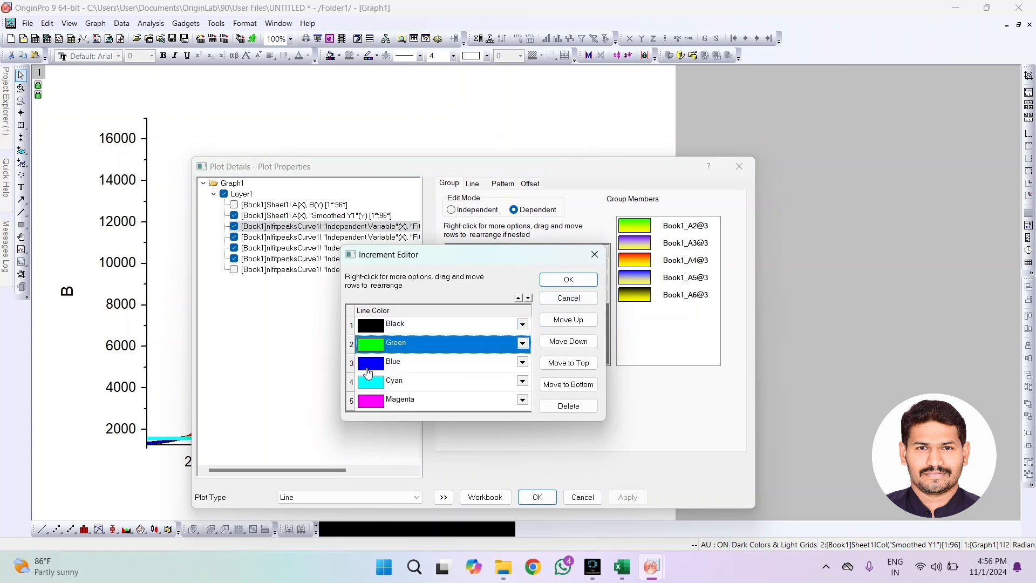
pyautogui.click(523, 362)
pyautogui.click(361, 384)
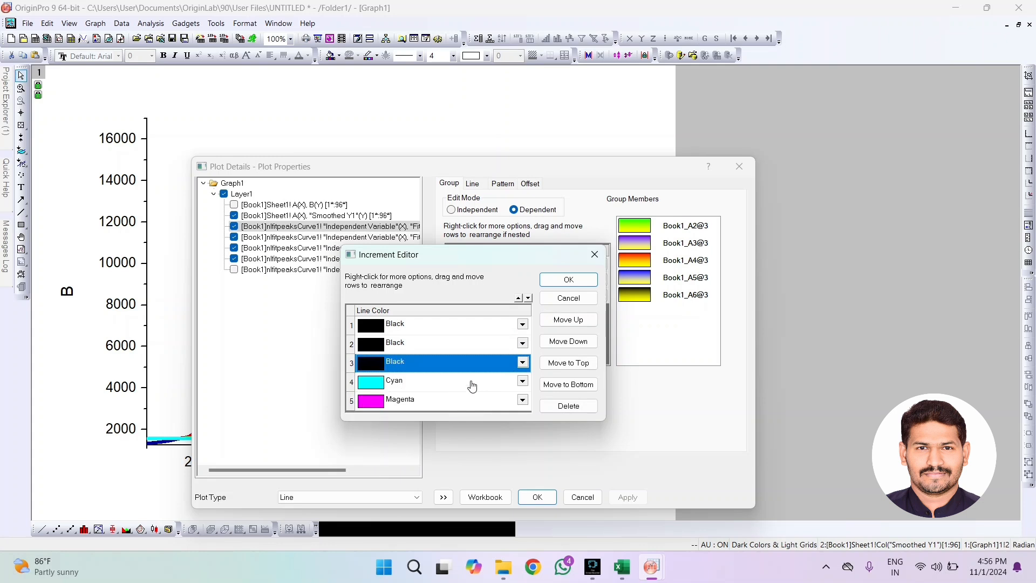
pyautogui.click(523, 381)
pyautogui.click(361, 405)
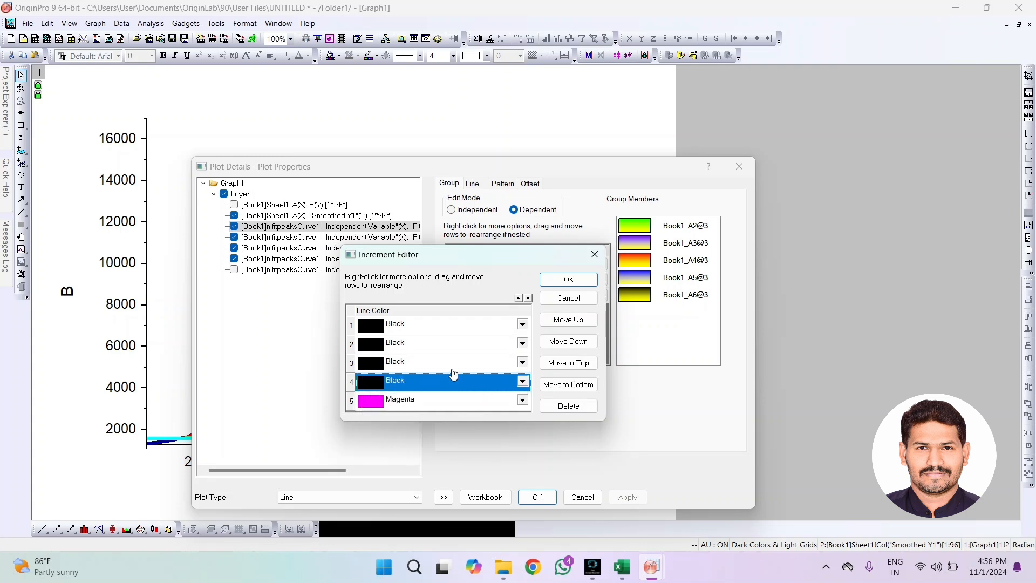
pyautogui.click(582, 281)
pyautogui.click(623, 498)
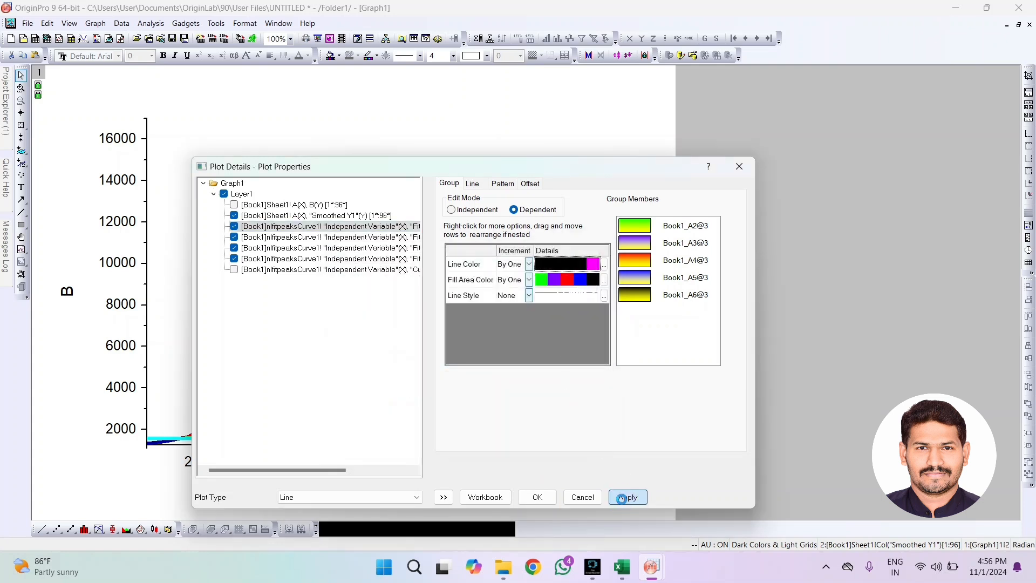
pyautogui.click(537, 497)
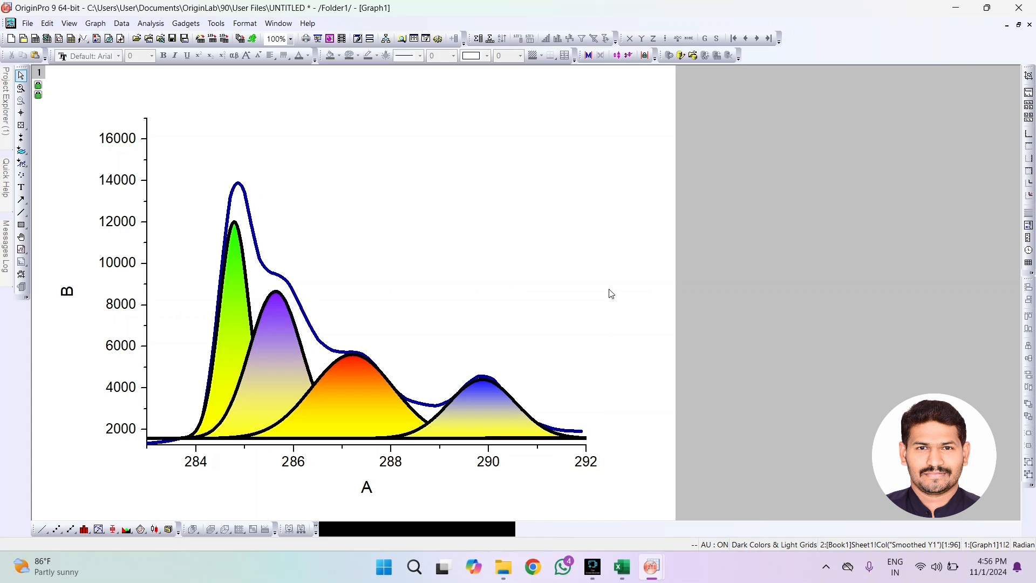
# Set the line color of the Smoothed Y1 curve to Red and apply it
pyautogui.doubleClick(299, 300)
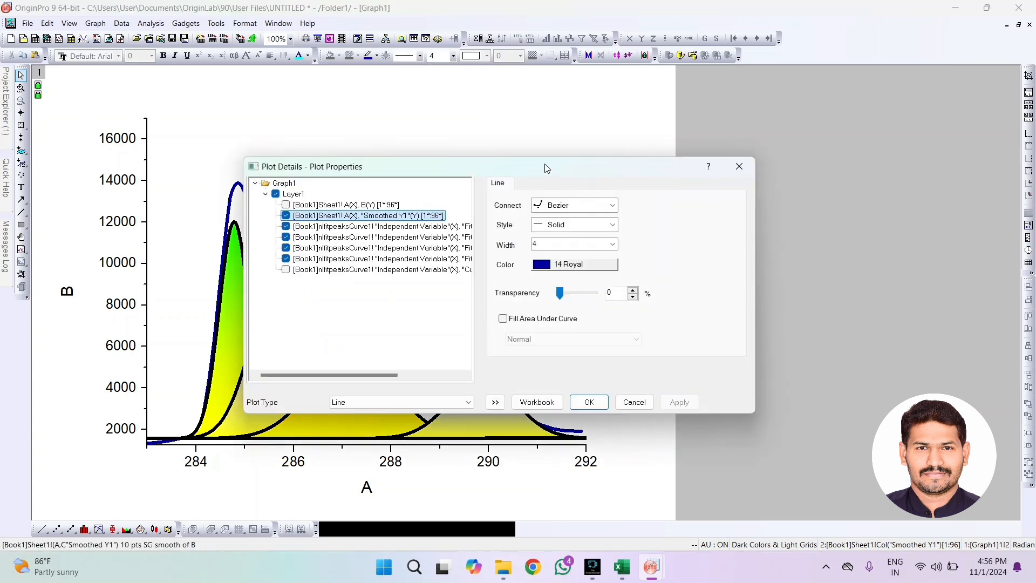
pyautogui.moveTo(548, 169); pyautogui.dragTo(782, 126)
pyautogui.click(789, 224)
pyautogui.moveTo(818, 244)
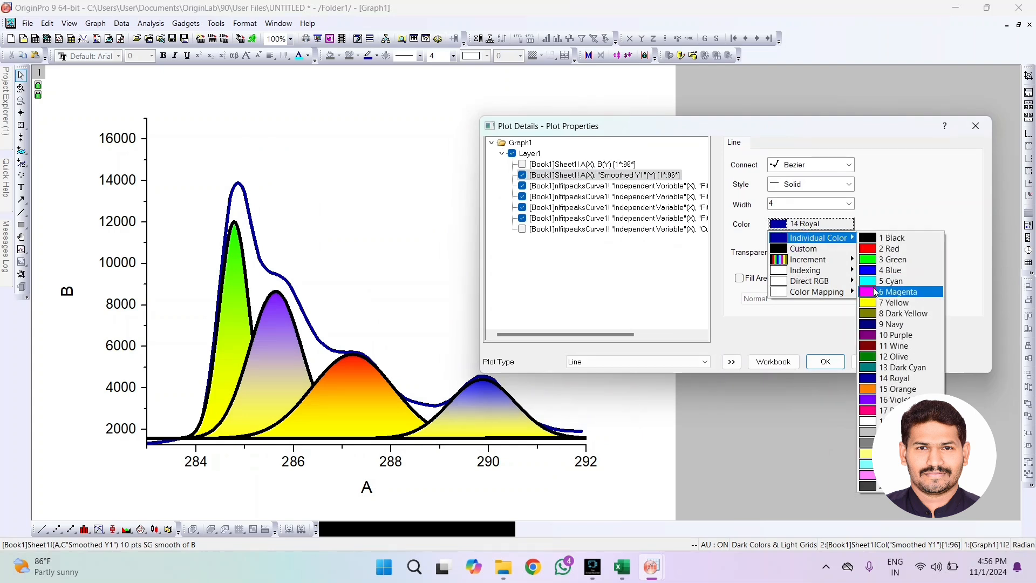
pyautogui.click(878, 249)
pyautogui.click(921, 361)
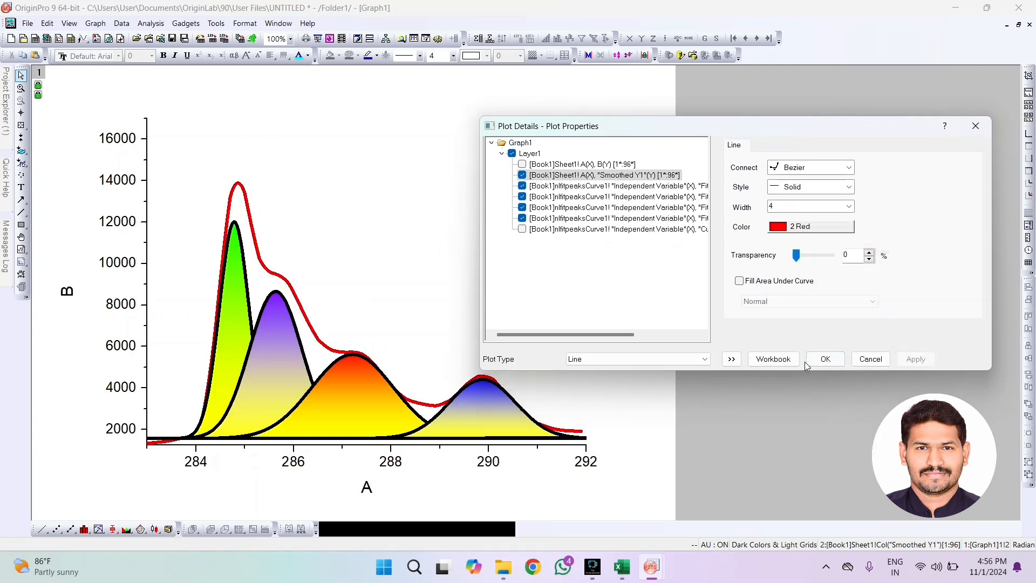
# Set the Smoothed Y1 curve's line color to Blue and accept the plot details
pyautogui.click(824, 230)
pyautogui.moveTo(827, 243)
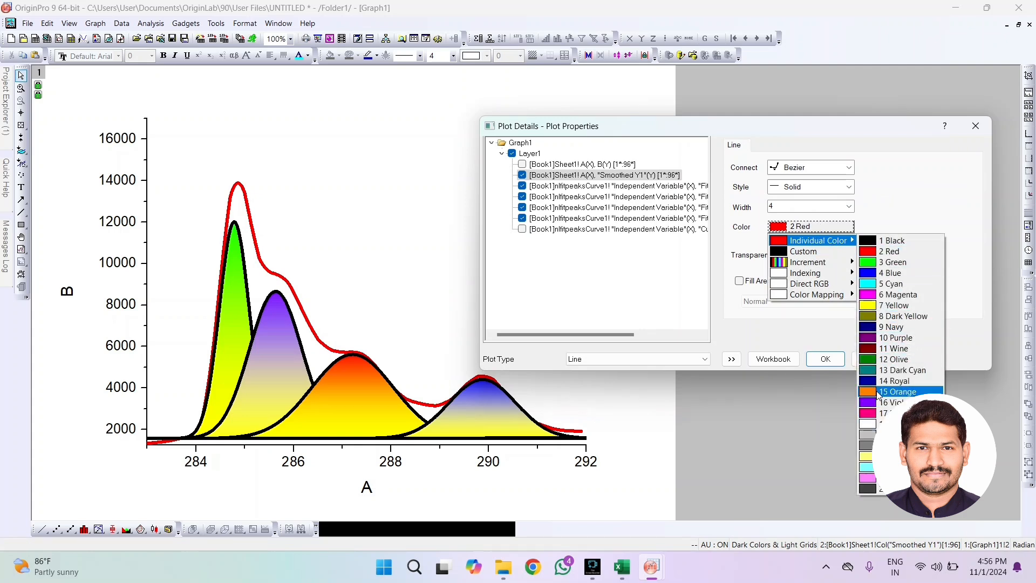
pyautogui.click(880, 274)
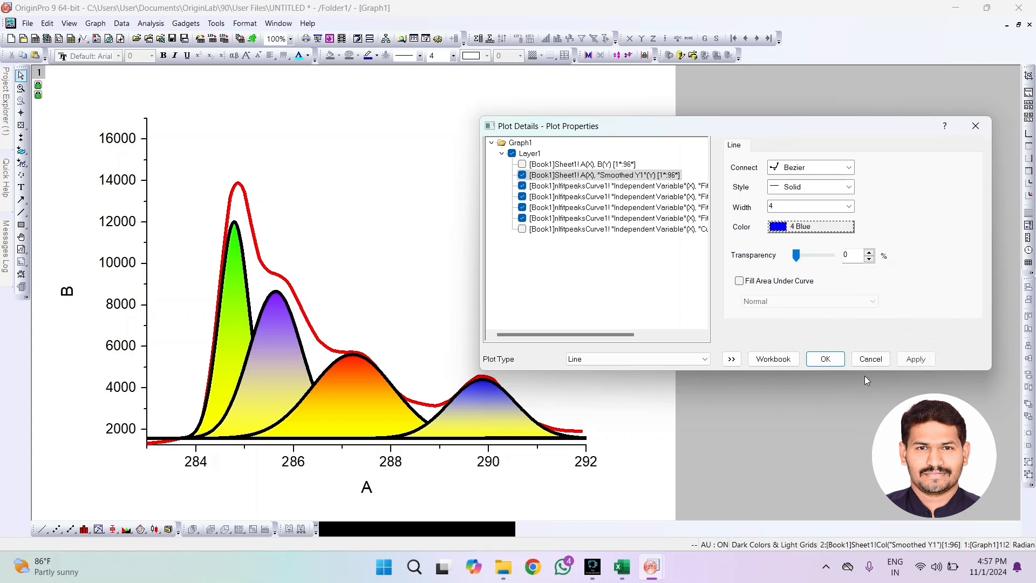
pyautogui.click(916, 359)
pyautogui.click(821, 361)
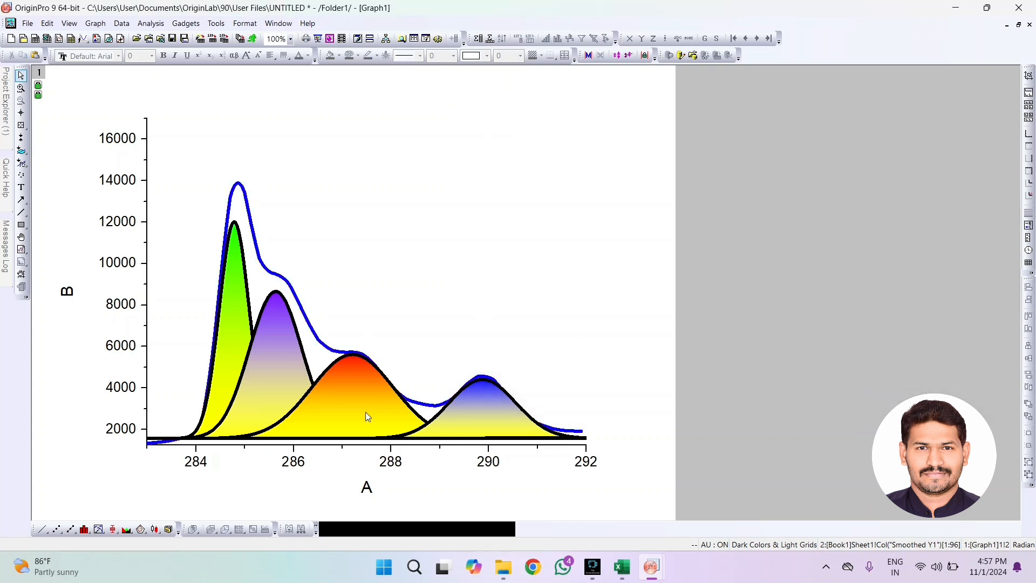
# Turn off "Follow line transparency" for the peak fills and set their fill transparency to 20%
pyautogui.doubleClick(238, 324)
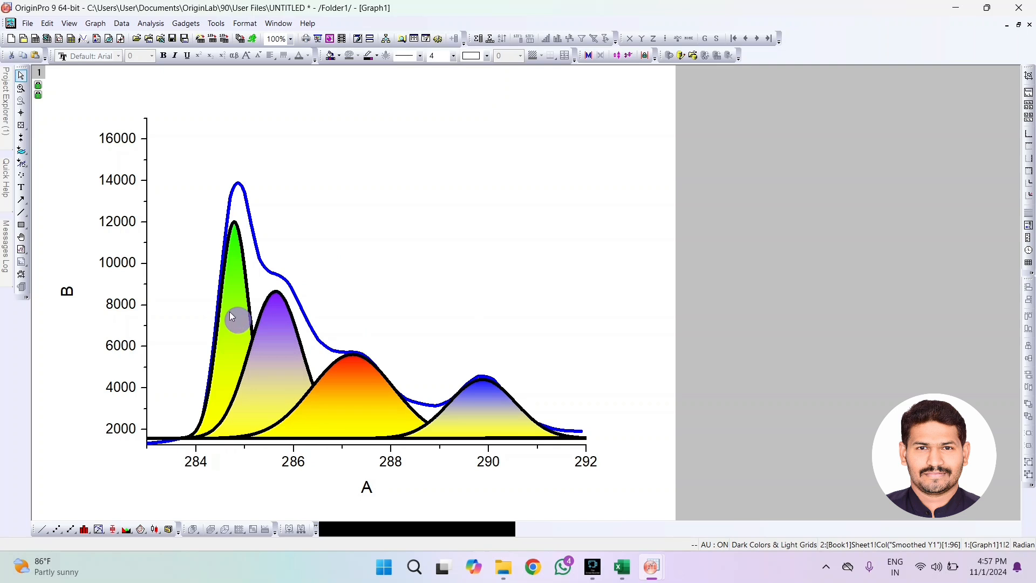
pyautogui.moveTo(465, 167); pyautogui.dragTo(746, 120)
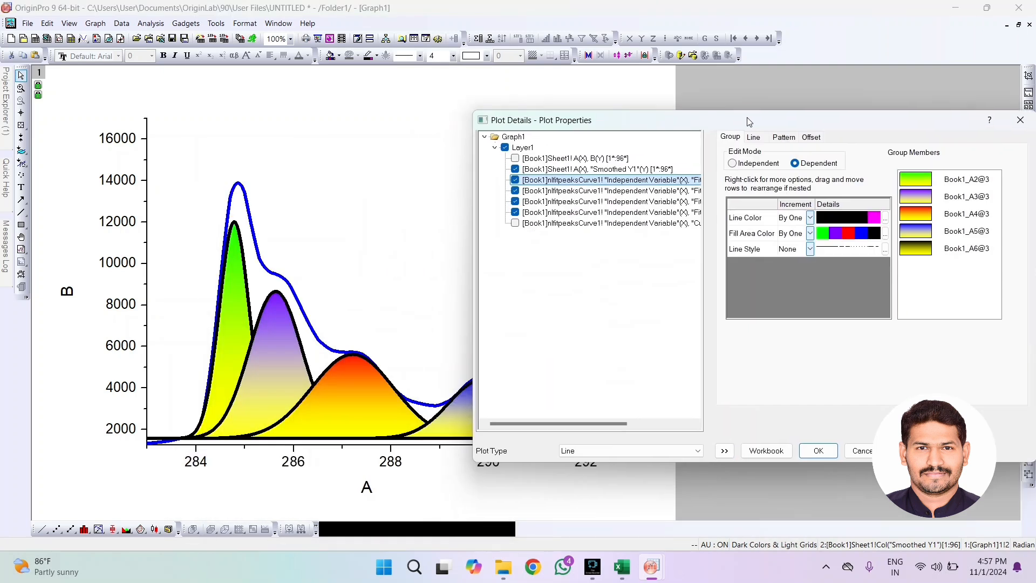
pyautogui.click(785, 137)
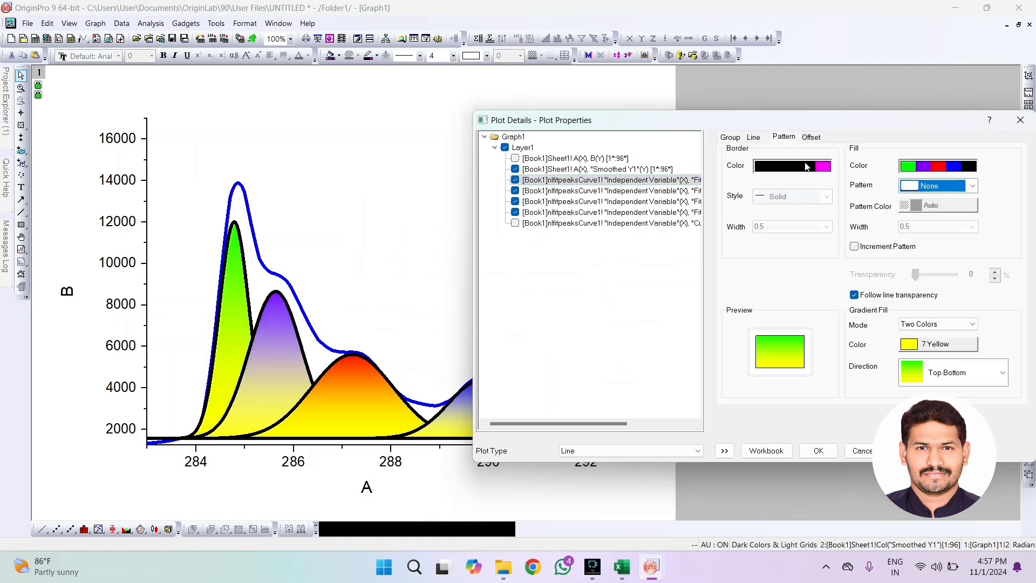
pyautogui.click(854, 296)
pyautogui.moveTo(916, 275)
pyautogui.mouseDown()
pyautogui.moveTo(934, 275)
pyautogui.moveTo(923, 276)
pyautogui.mouseUp()
pyautogui.click(909, 451)
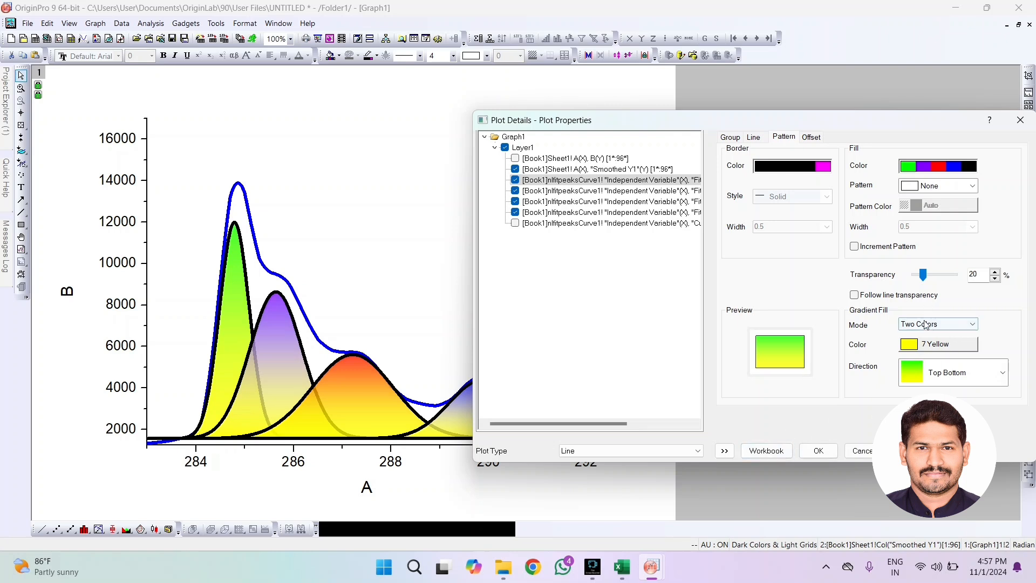
pyautogui.moveTo(703, 119); pyautogui.dragTo(629, 66)
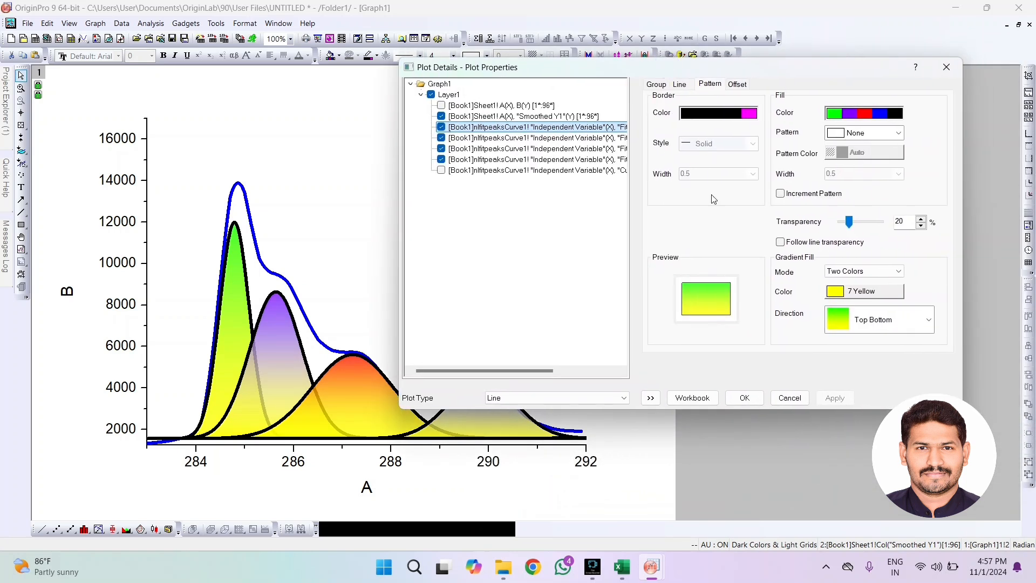
pyautogui.click(741, 400)
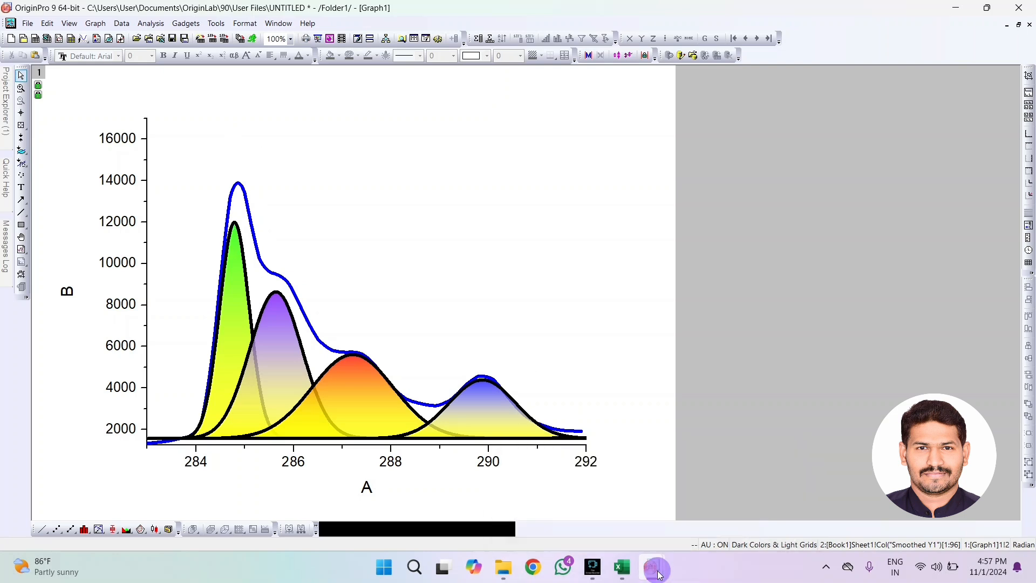
# View the finished C1s graph in the other OriginPro project window and return to the working graph
pyautogui.moveTo(654, 571)
pyautogui.click(615, 507)
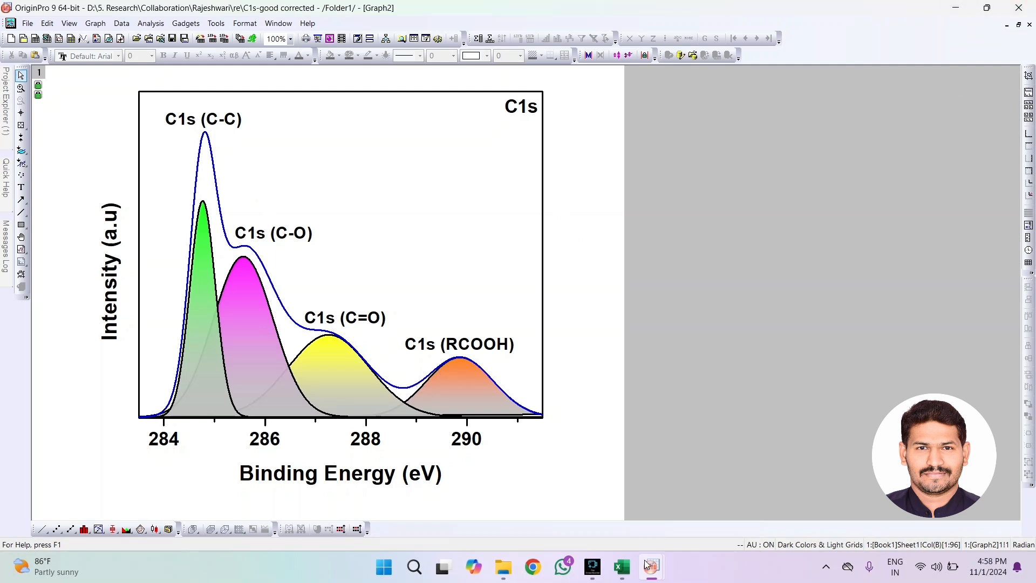
pyautogui.moveTo(651, 568)
pyautogui.click(722, 532)
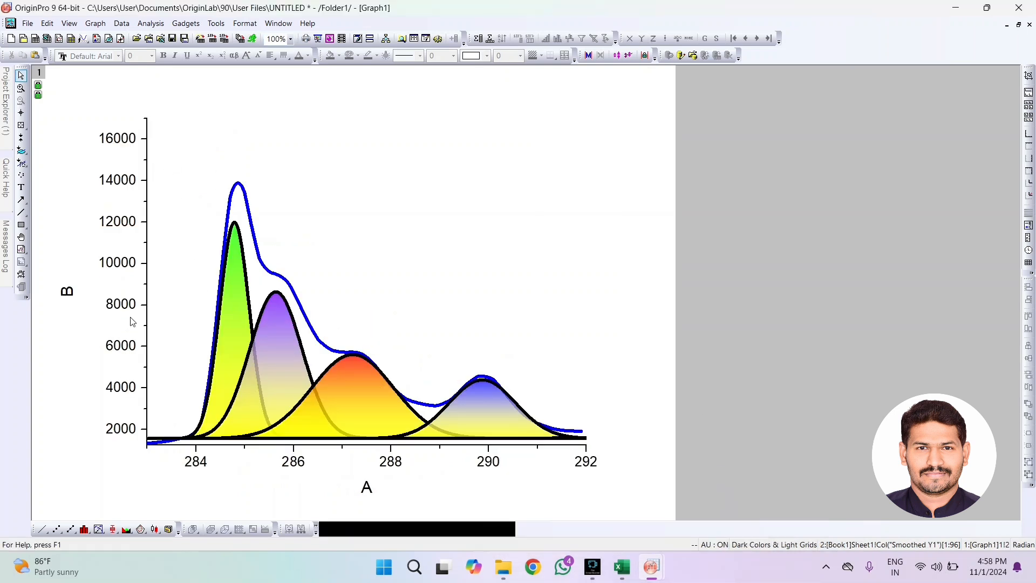
# Add the text label "C 1s" inside the plot, low between the Y axis and the first peak
pyautogui.click(23, 189)
pyautogui.click(173, 392)
pyautogui.write('C')
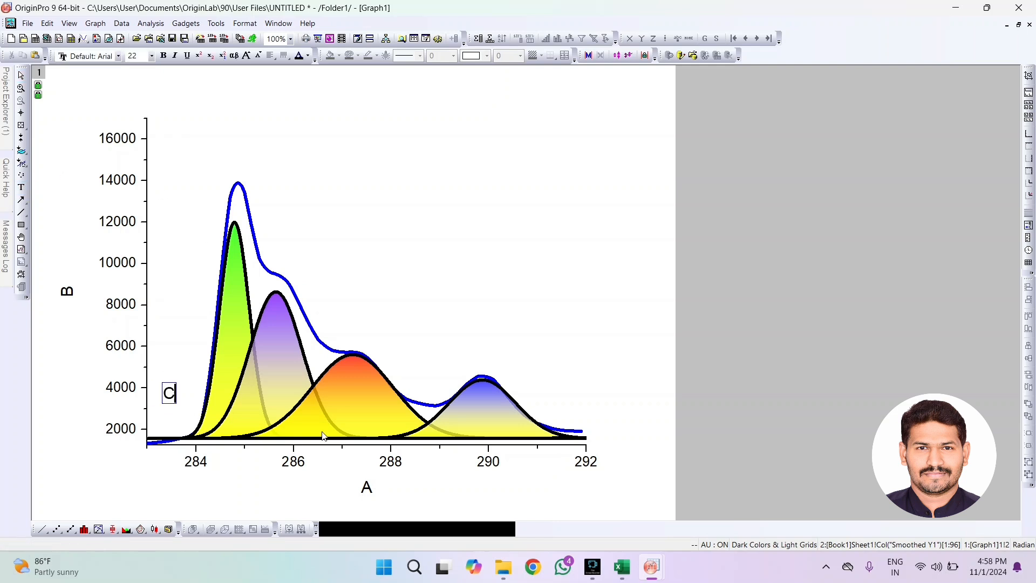
pyautogui.write(' 1s')
# Make the whole "C 1s" label bold with font size 22
pyautogui.hotkey('ctrl', 'a')
pyautogui.hotkey('ctrl', 'c')
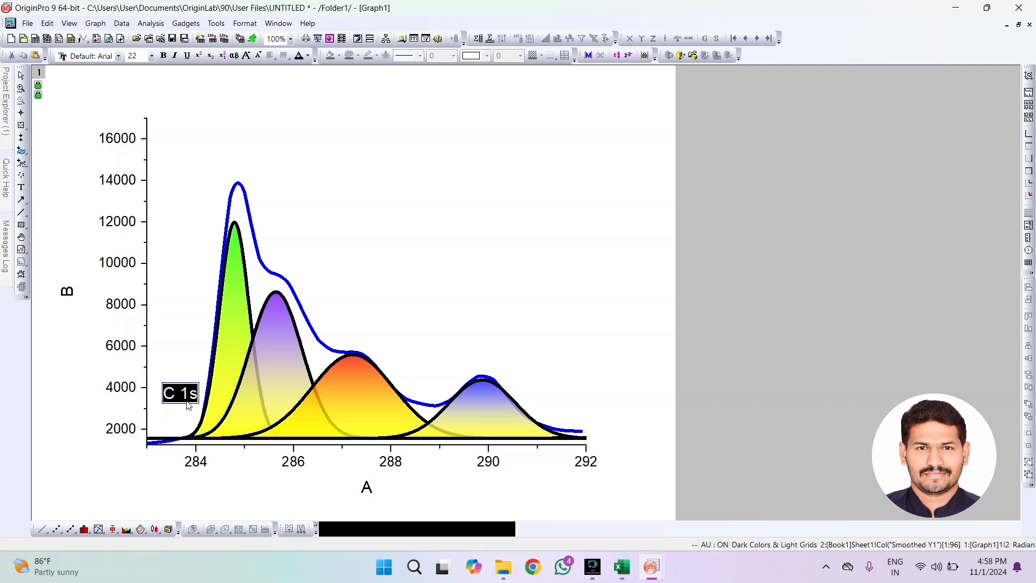
pyautogui.click(163, 55)
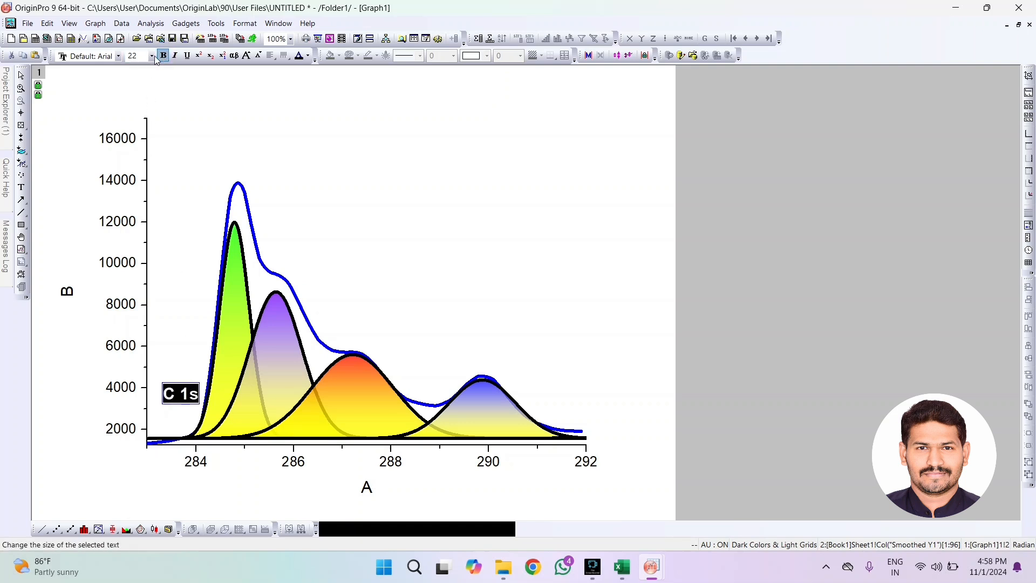
pyautogui.click(152, 56)
pyautogui.click(139, 171)
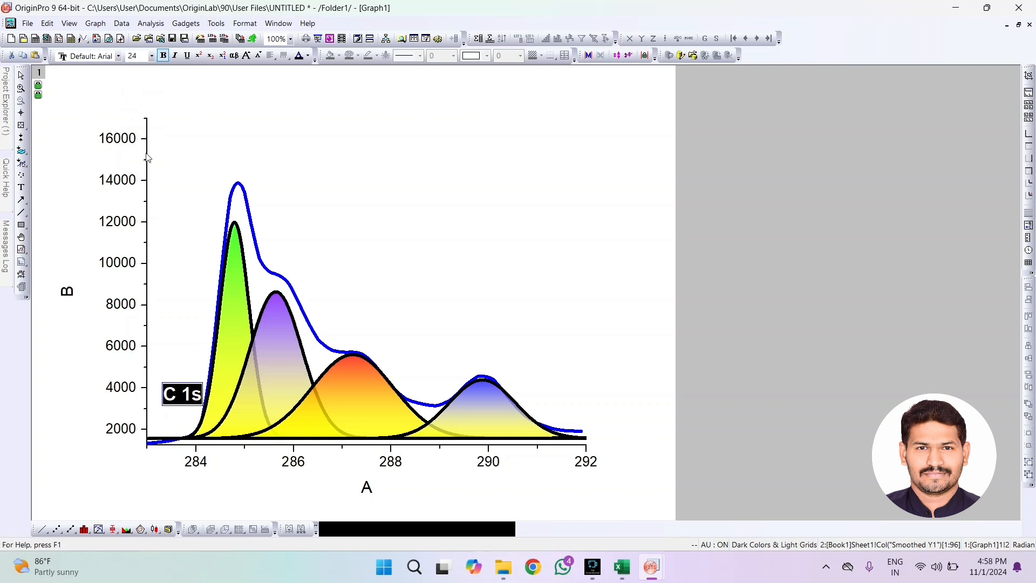
pyautogui.click(141, 57)
pyautogui.write('22')
pyautogui.press('Return')
# Change the font of the "C 1s" label to Times New Roman and finish editing the text
pyautogui.click(120, 56)
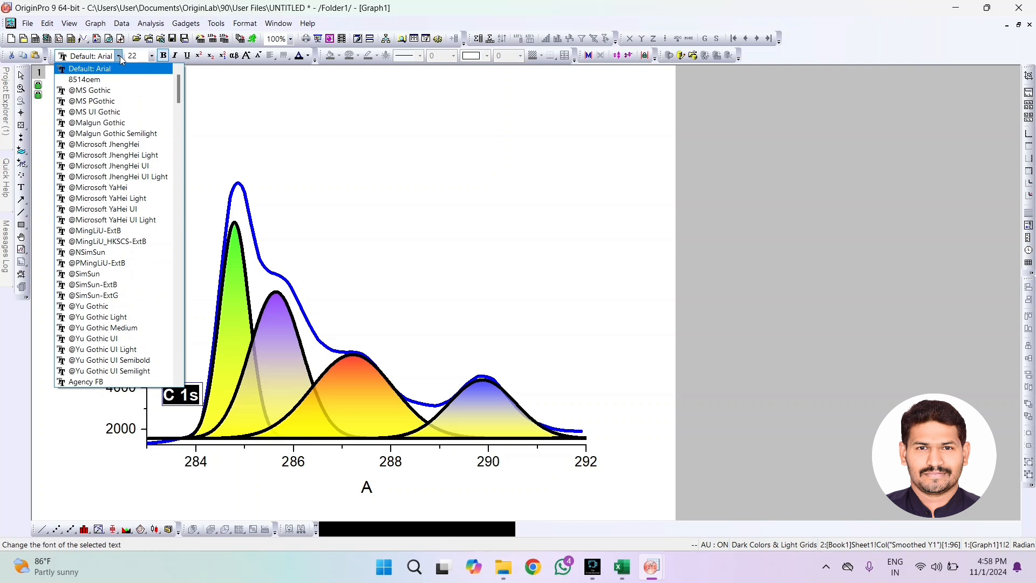
pyautogui.click(120, 56)
pyautogui.click(120, 56)
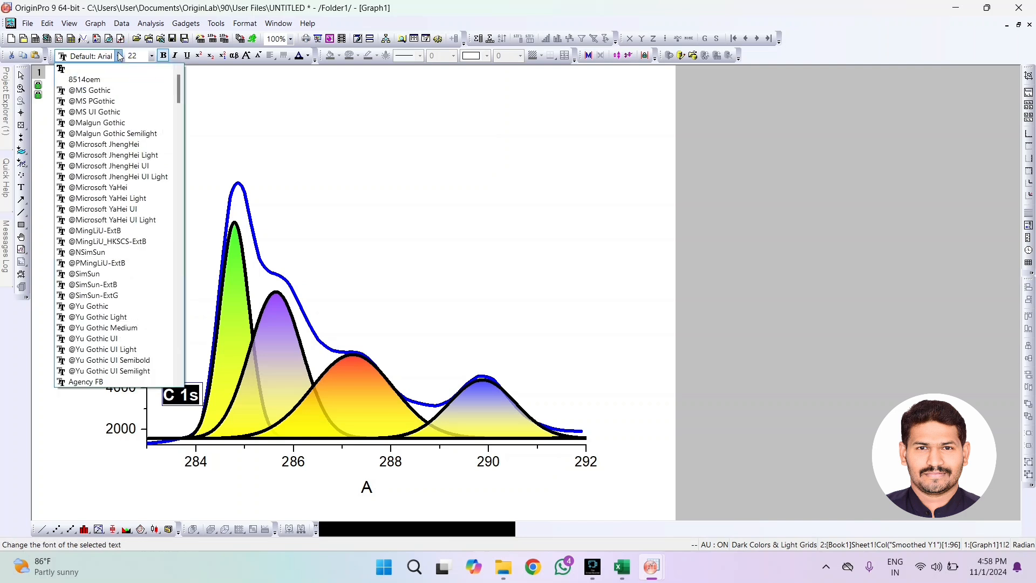
pyautogui.press('t')
pyautogui.click(116, 111)
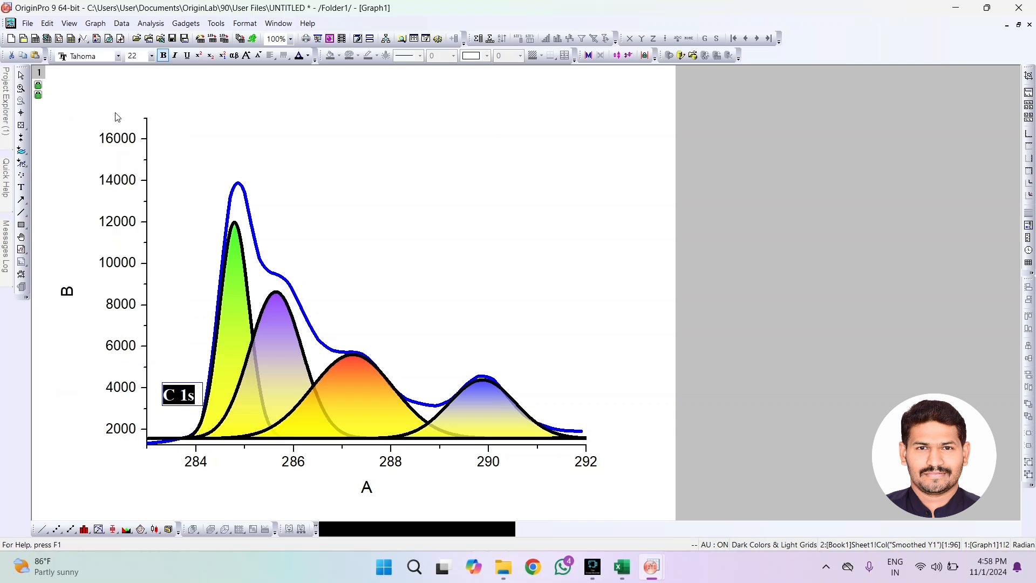
pyautogui.click(157, 477)
# Move the "C 1s" label down beside the Y axis, just above the baseline
pyautogui.moveTo(178, 392); pyautogui.dragTo(168, 413)
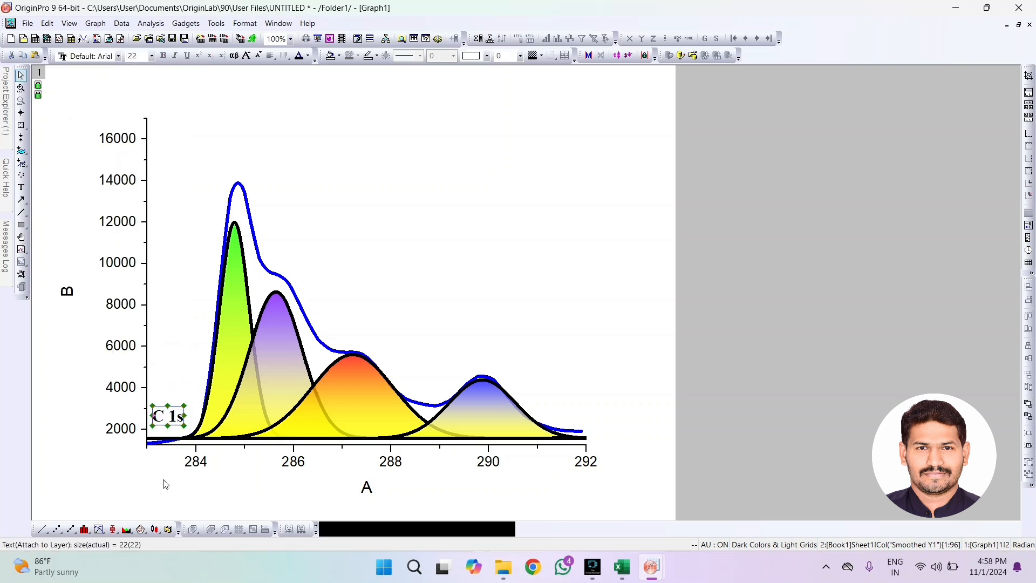
pyautogui.doubleClick(169, 419)
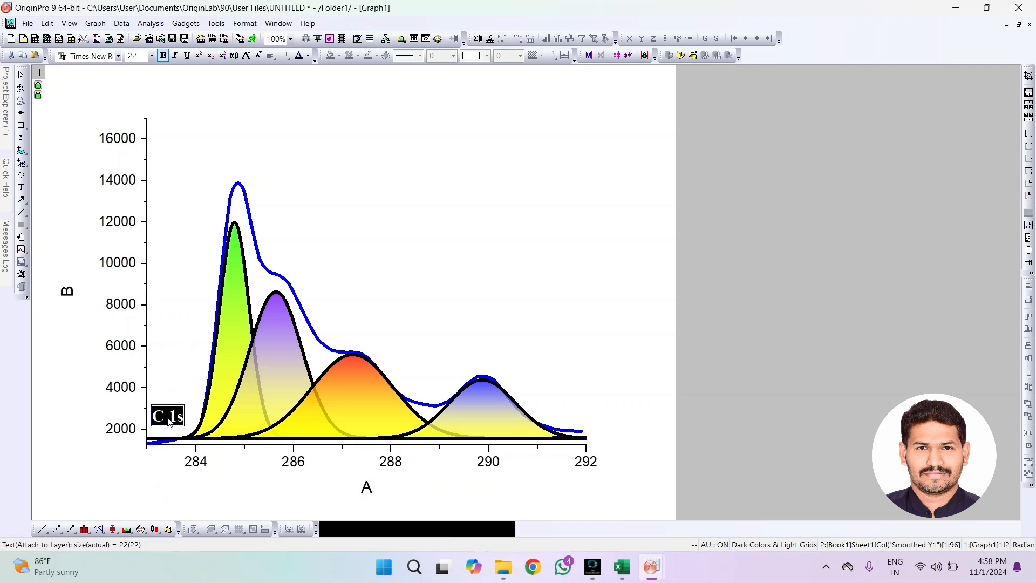
pyautogui.click(153, 504)
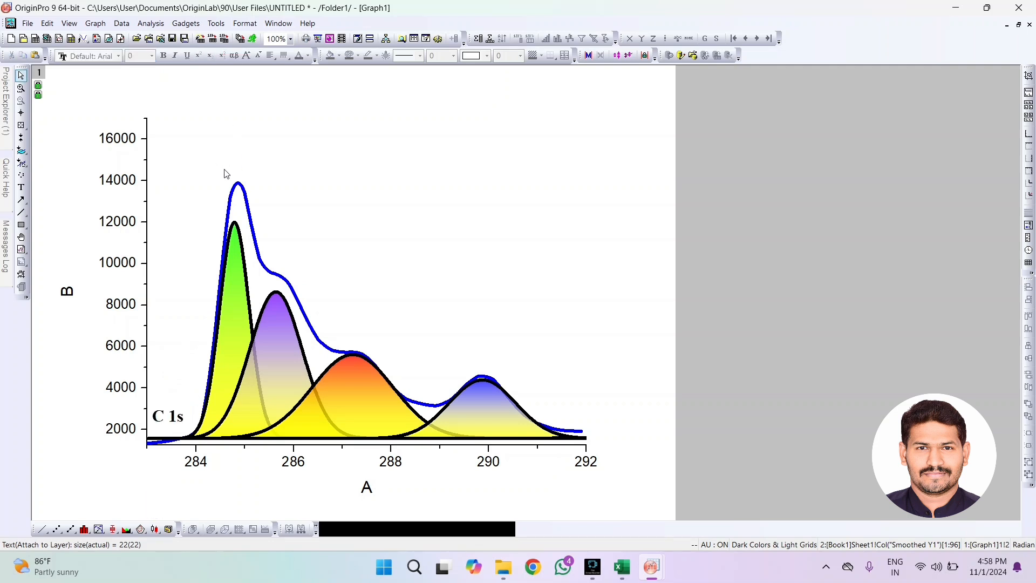
# Paste two copies of the "C 1s" label, placing one beside the green peak and one above the purple peak
pyautogui.hotkey('ctrl', 'v')
pyautogui.moveTo(171, 434); pyautogui.dragTo(181, 227)
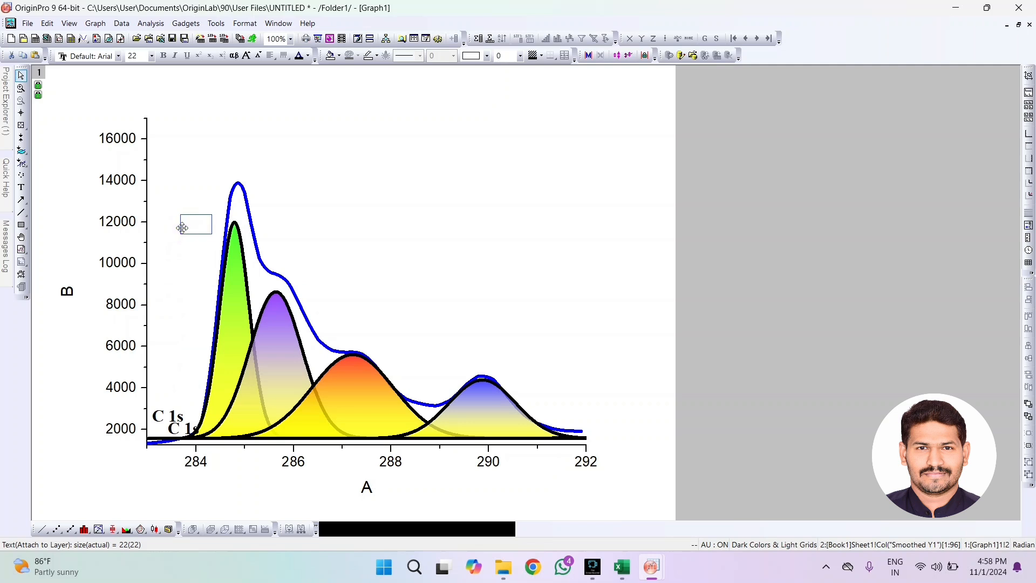
pyautogui.click(193, 227)
pyautogui.click(205, 228)
pyautogui.hotkey('ctrl', 'v')
pyautogui.moveTo(212, 239); pyautogui.dragTo(295, 262)
# Paste two more copies of the "C 1s" label and place them above the orange-red peak and the blue peak
pyautogui.click(367, 264)
pyautogui.hotkey('ctrl', 'v')
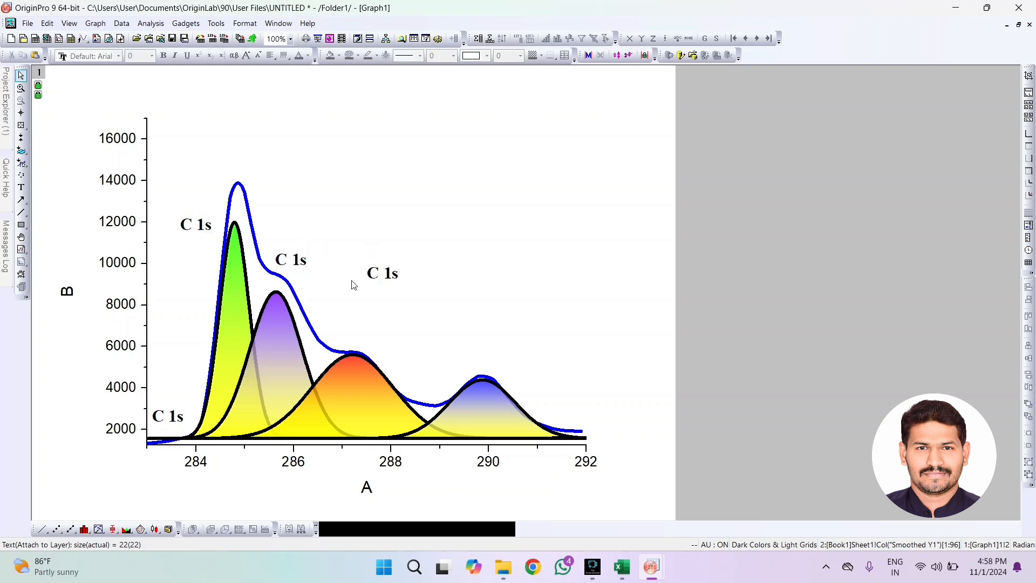
pyautogui.moveTo(386, 272); pyautogui.dragTo(358, 339)
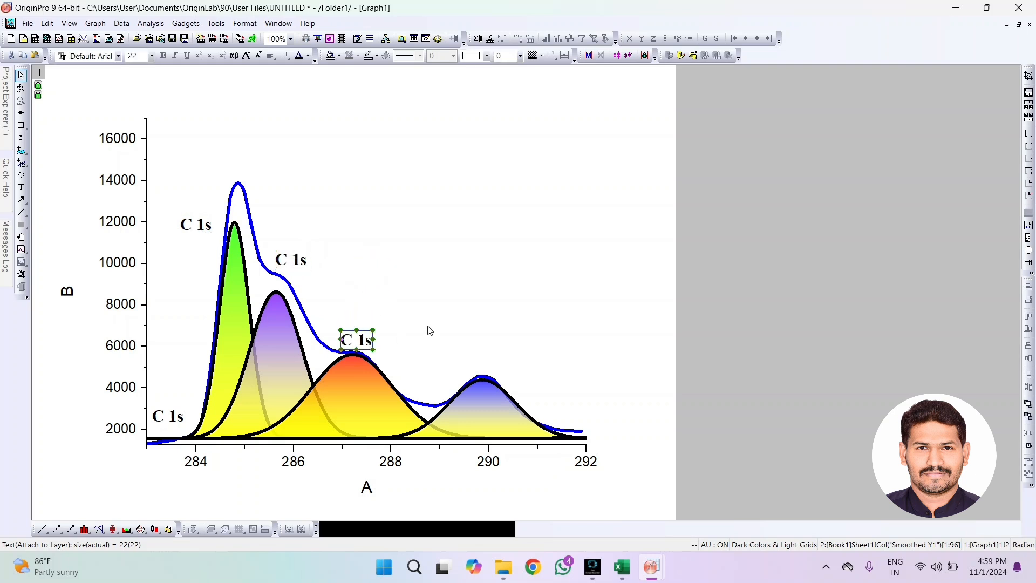
pyautogui.hotkey('ctrl', 'v')
pyautogui.moveTo(408, 284); pyautogui.dragTo(485, 369)
pyautogui.click(610, 348)
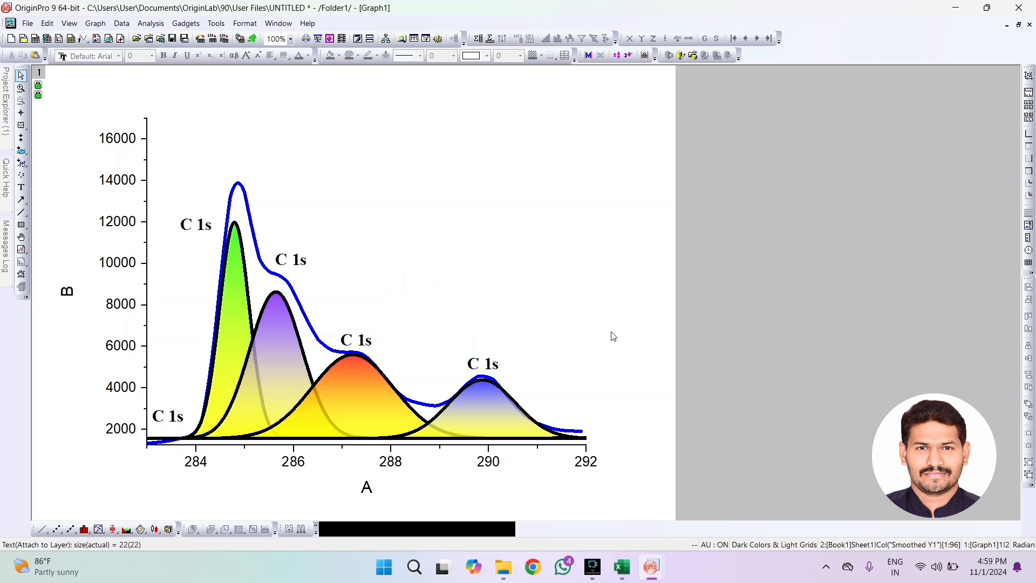